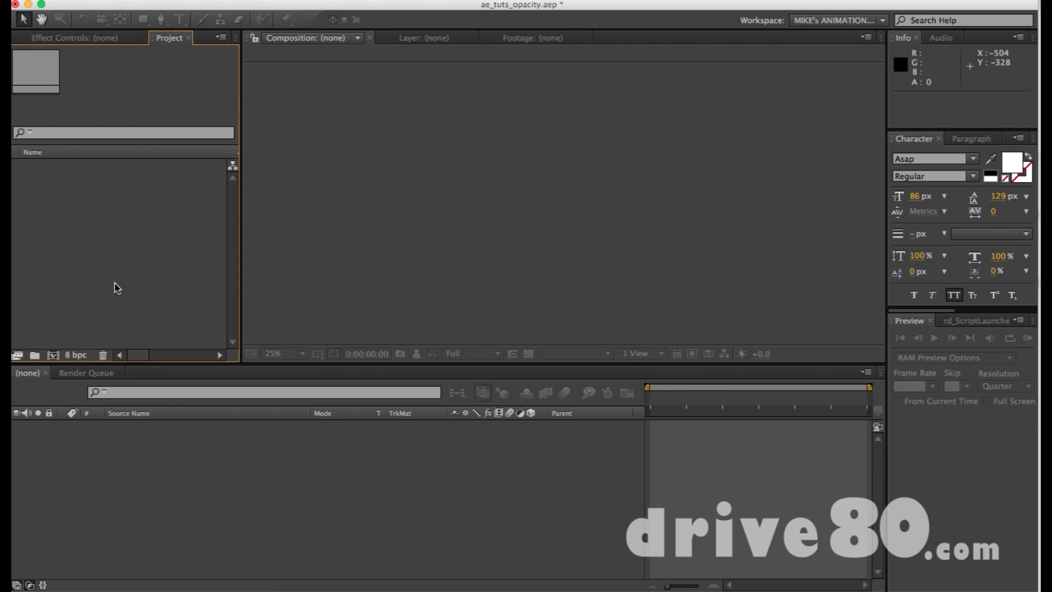
Create a new 1920 x 1080 composition with square pixels, 23.976 fps and a duration of 0:02:13:23.
{"action": "key", "text": "super+n"}
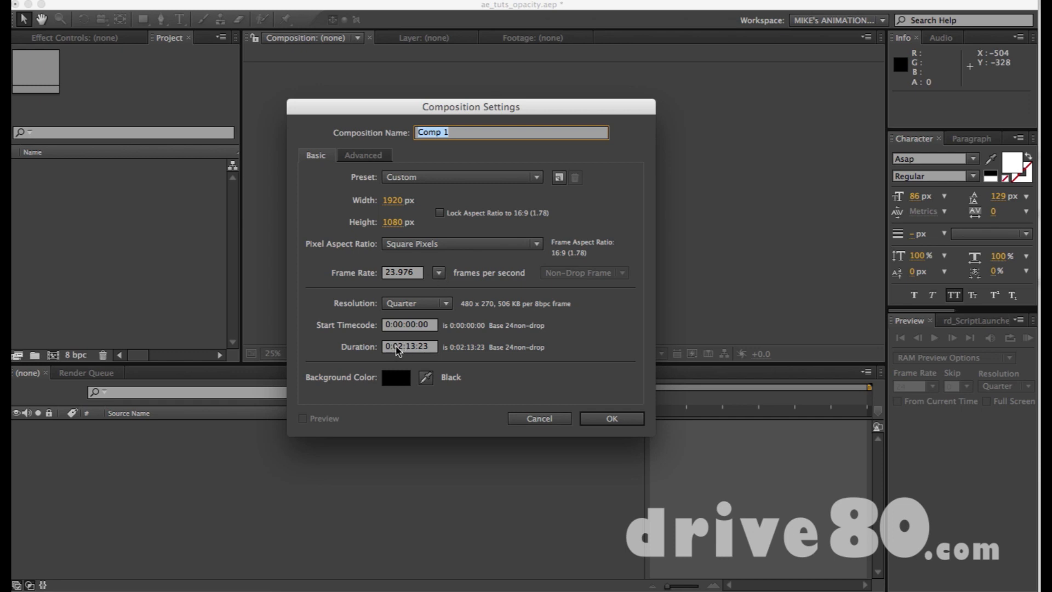
{"action": "left_click", "coordinate": [611, 419]}
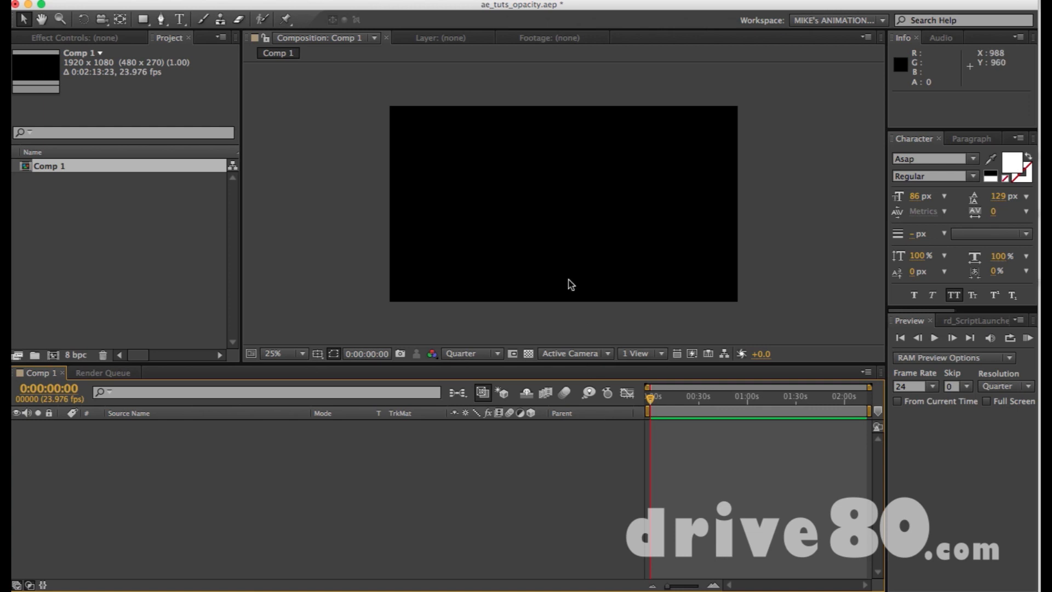
{"action": "left_click", "coordinate": [543, 173]}
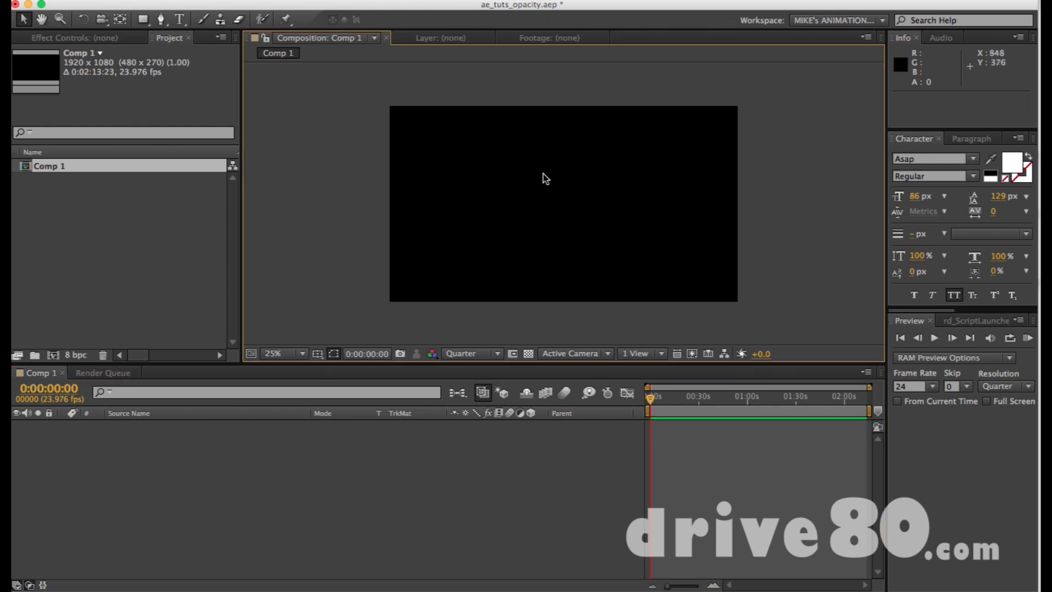
Change the composition's background color to the medium blue 3E8DC3.
{"action": "key", "text": "super+k"}
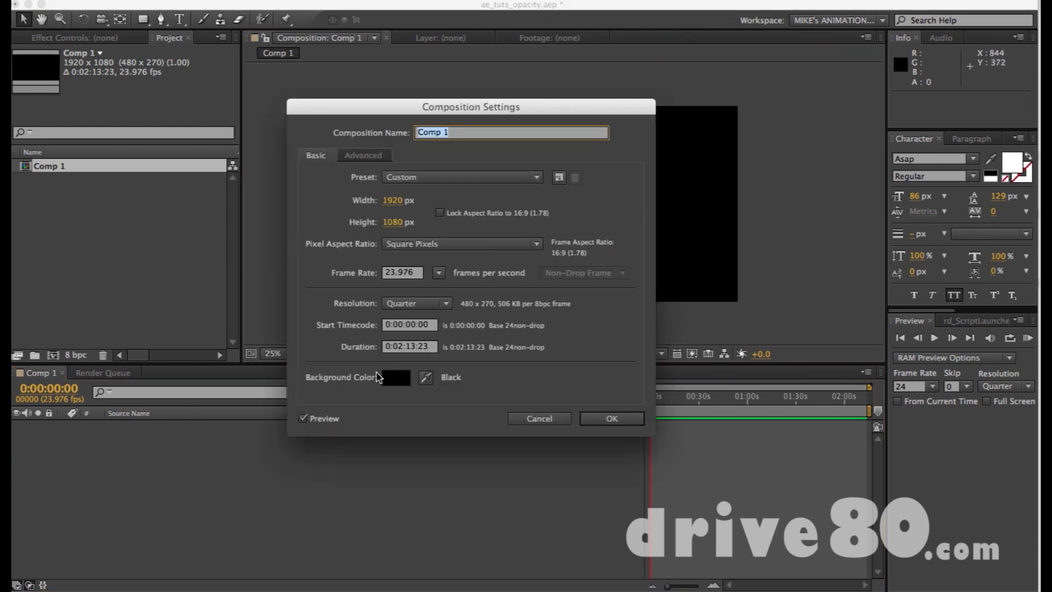
{"action": "left_click", "coordinate": [398, 379]}
{"action": "left_click_drag", "start_coordinate": [394, 439], "coordinate": [475, 387]}
{"action": "left_click", "coordinate": [552, 425]}
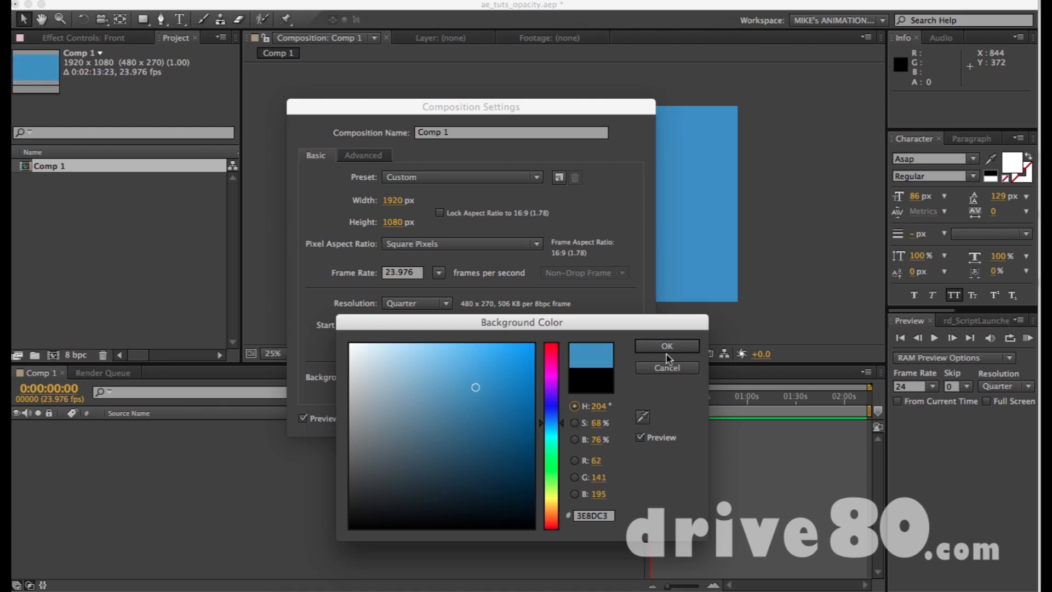
{"action": "left_click", "coordinate": [667, 349]}
{"action": "left_click", "coordinate": [607, 420]}
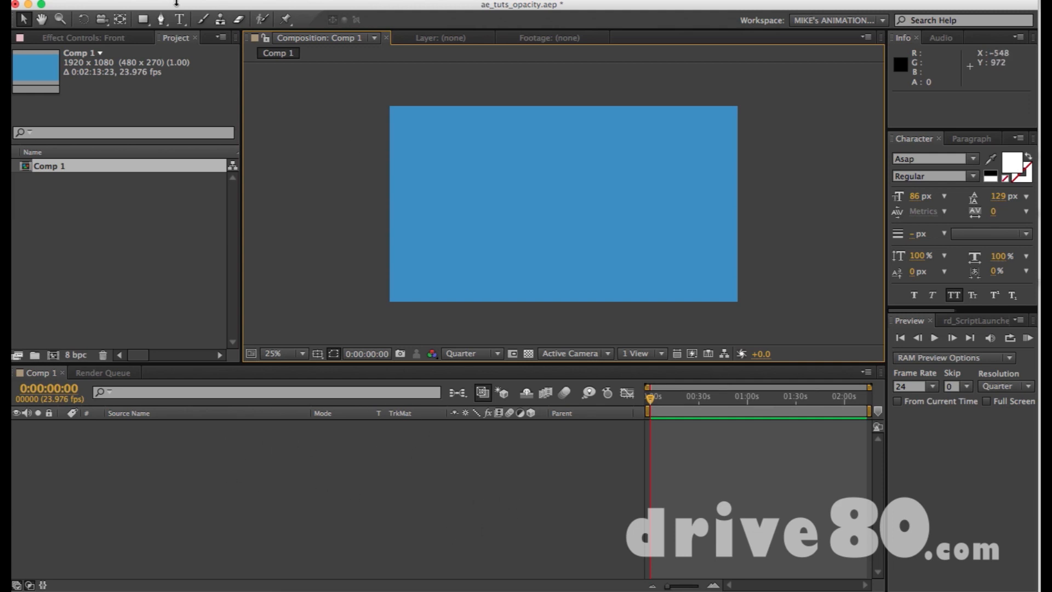
Draw a square shape near the centre of the composition with the Rectangle tool.
{"action": "left_click", "coordinate": [143, 20]}
{"action": "key", "text": "q"}
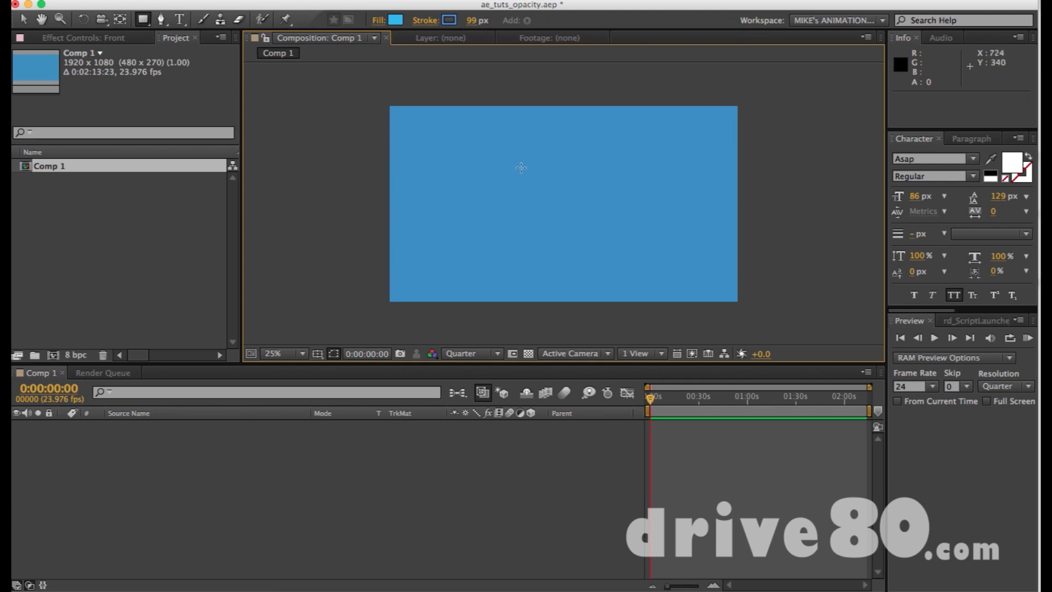
{"action": "left_click_drag", "start_coordinate": [521, 168], "coordinate": [584, 226]}
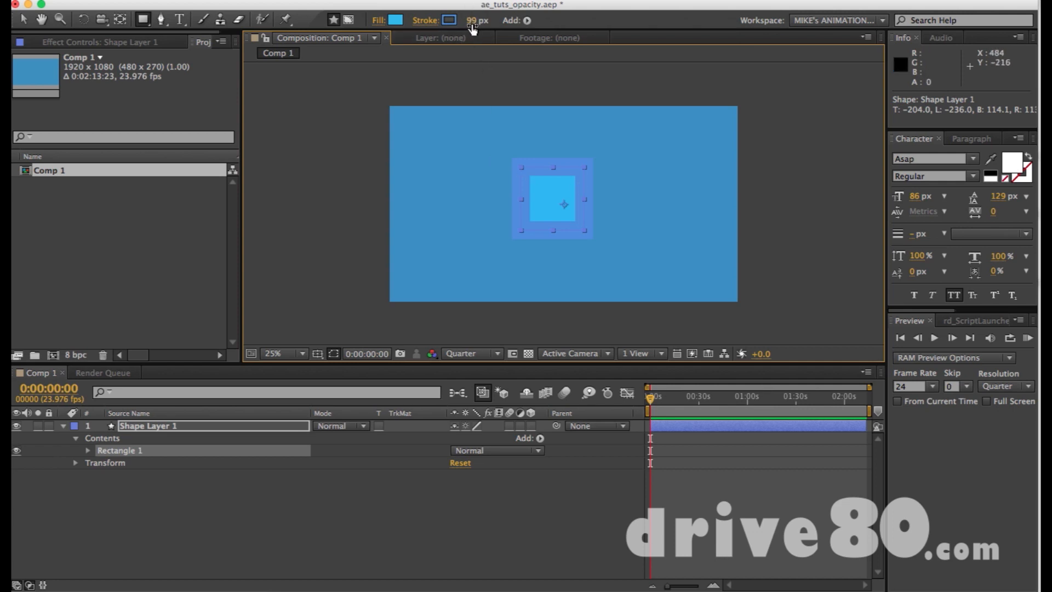
Change the square's fill color to white.
{"action": "left_click", "coordinate": [395, 20]}
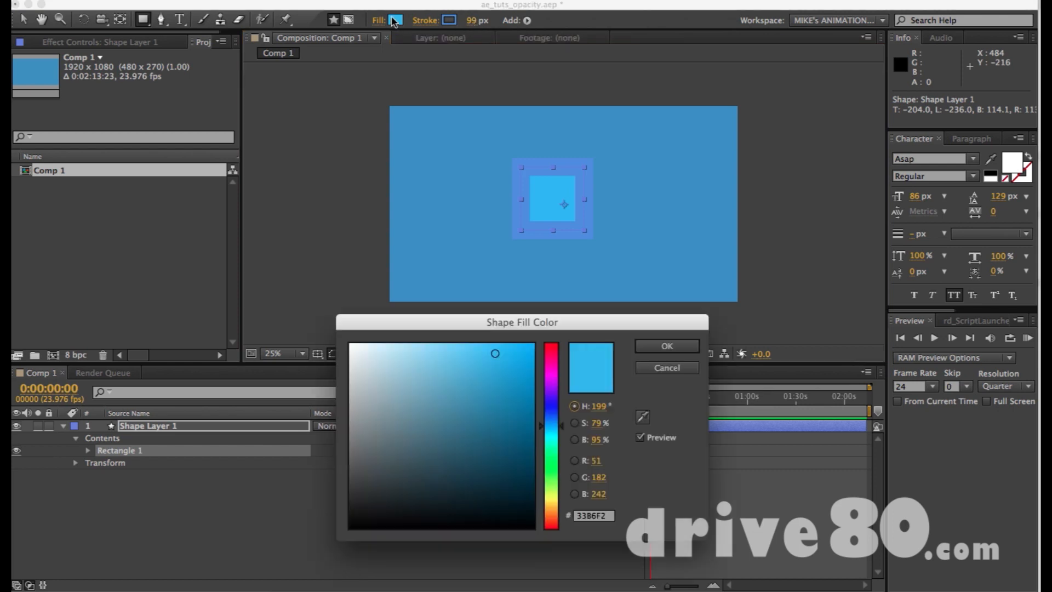
{"action": "left_click", "coordinate": [453, 415]}
{"action": "left_click_drag", "start_coordinate": [382, 359], "coordinate": [335, 333]}
{"action": "left_click", "coordinate": [667, 346]}
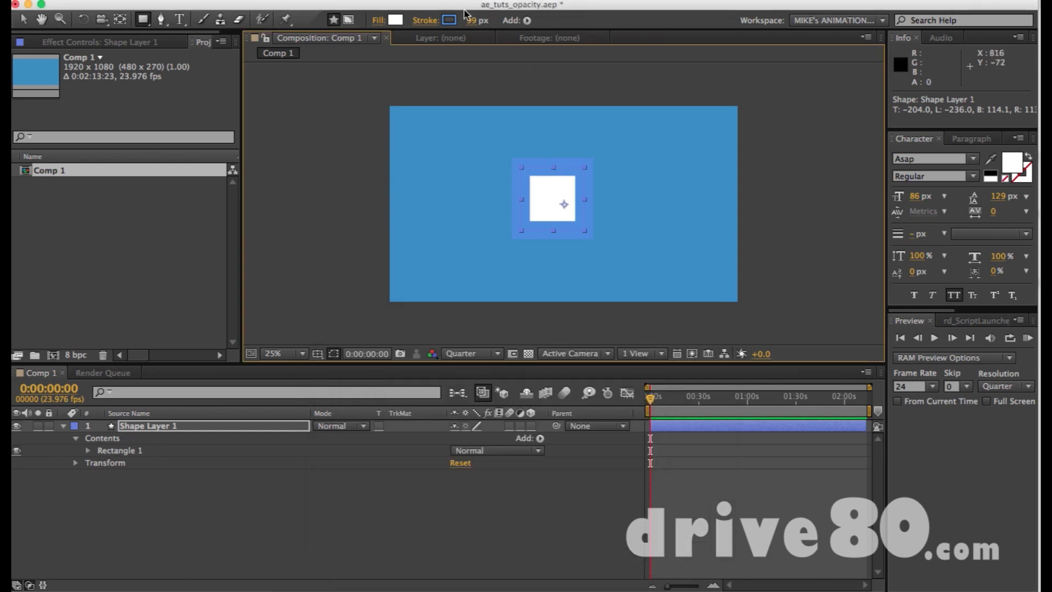
Set the square's stroke width to 0 px, leaving the stroke options unchanged, and deselect the shape.
{"action": "left_click", "coordinate": [438, 23]}
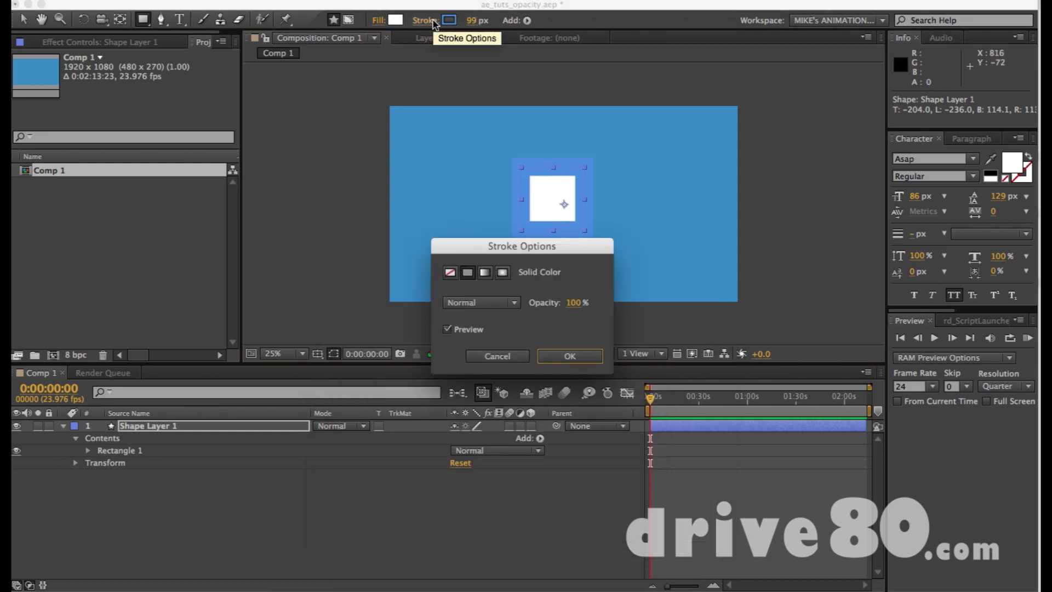
{"action": "left_click", "coordinate": [493, 356]}
{"action": "left_click_drag", "start_coordinate": [472, 28], "coordinate": [389, 34]}
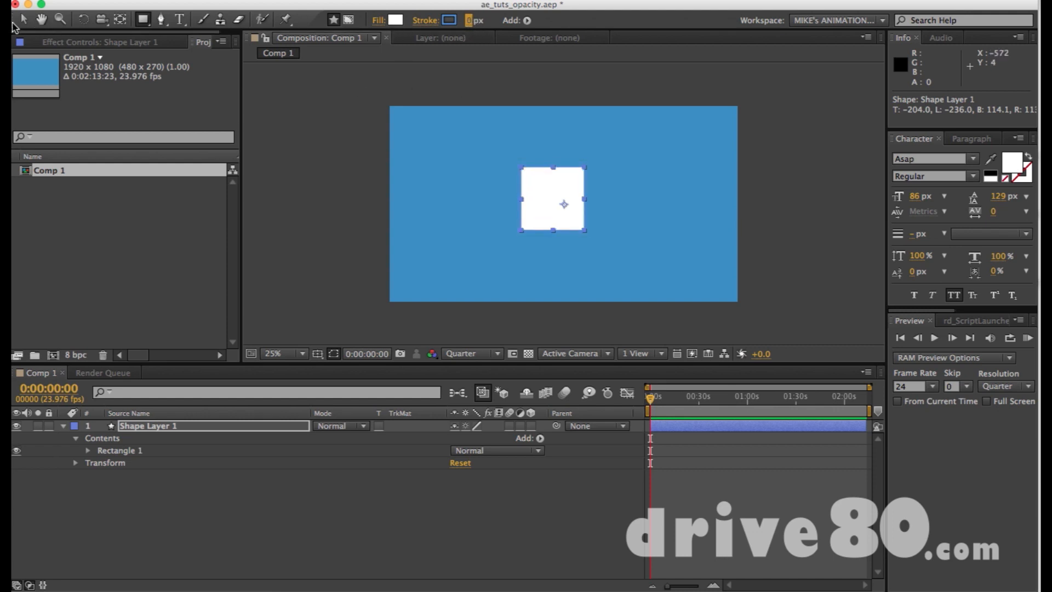
{"action": "left_click", "coordinate": [513, 53]}
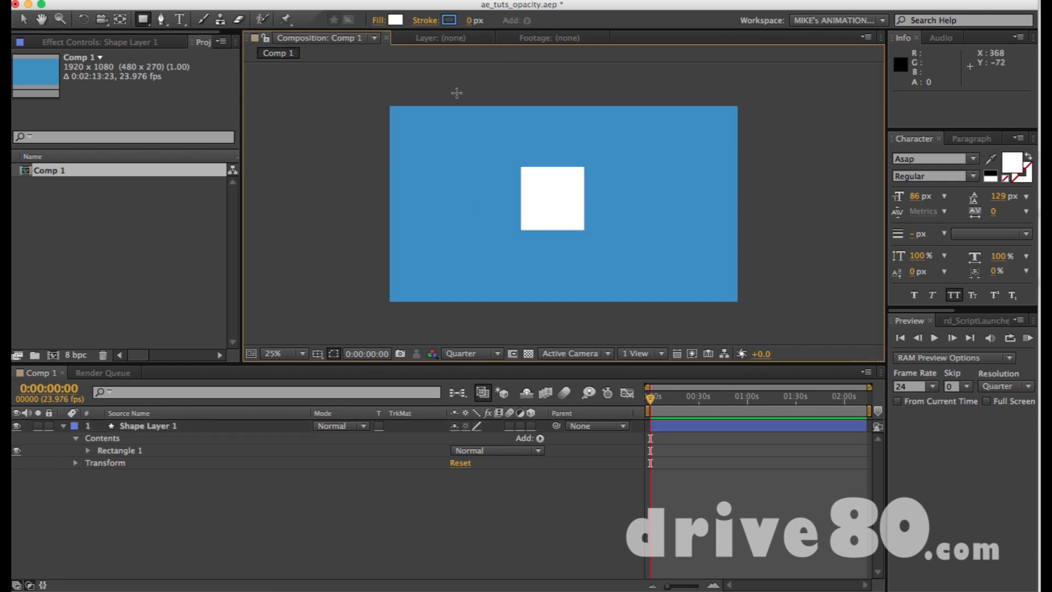
Select the white square with the Selection tool and expand its layer's Transform properties.
{"action": "key", "text": "v"}
{"action": "left_click", "coordinate": [569, 199]}
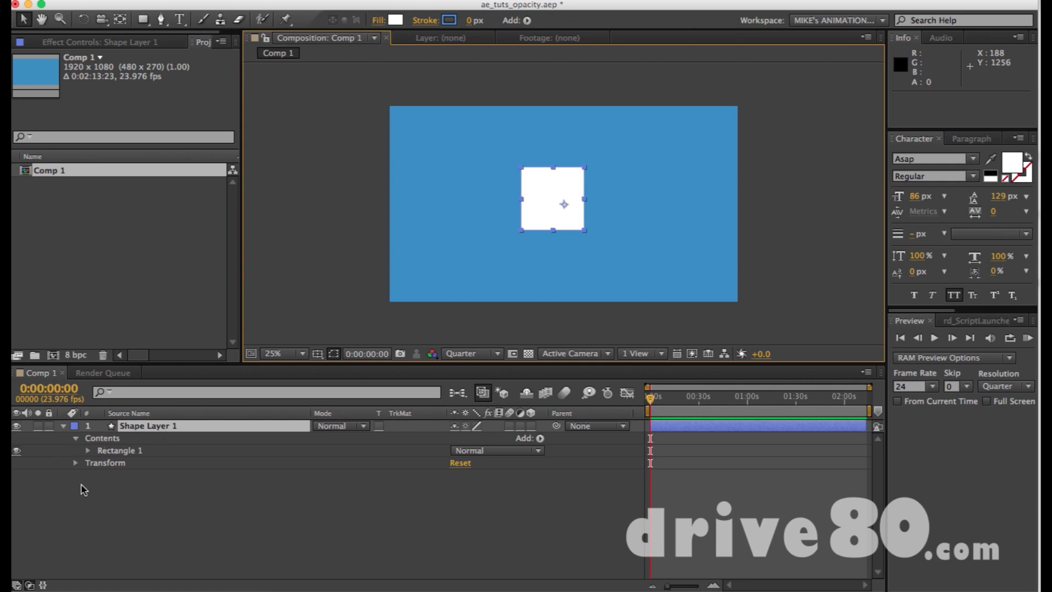
{"action": "left_click", "coordinate": [76, 463]}
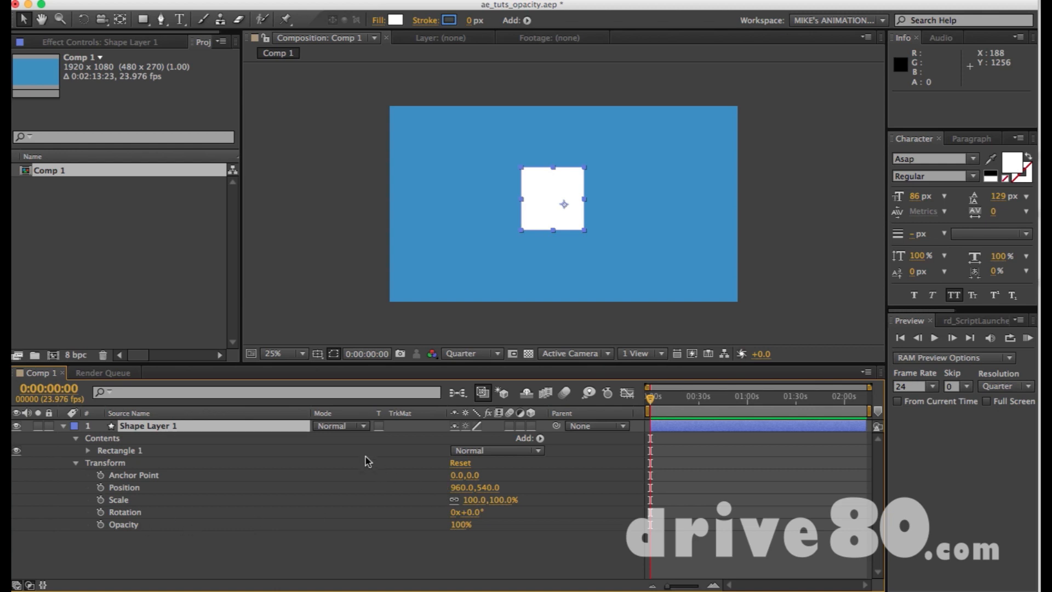
Go to the composition's last frame, reselect the square's layer and return to the first frame.
{"action": "key", "text": "End"}
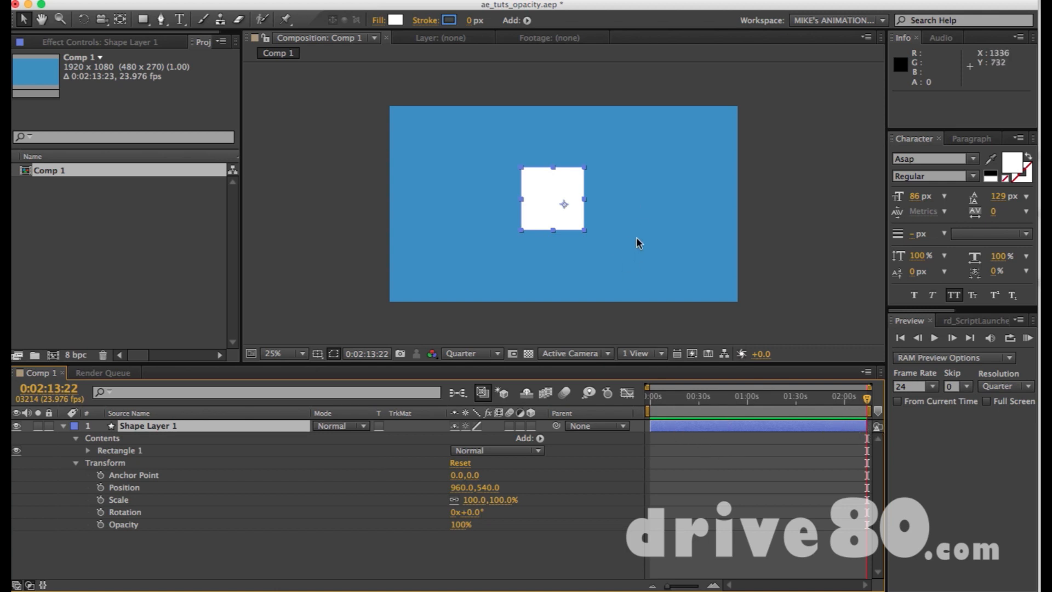
{"action": "left_click", "coordinate": [766, 254]}
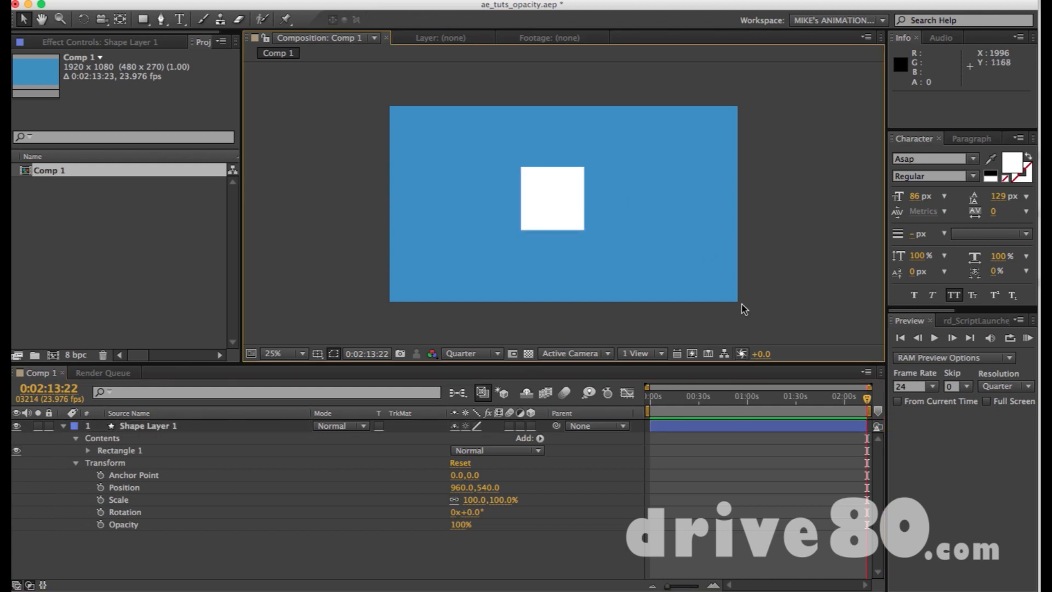
{"action": "left_click", "coordinate": [788, 432]}
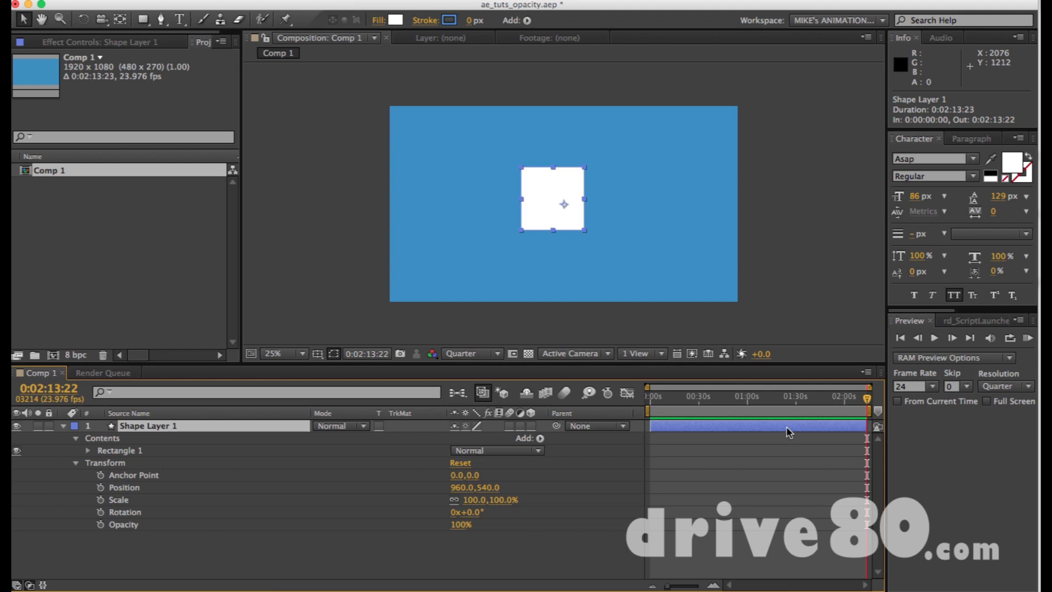
{"action": "key", "text": "Home"}
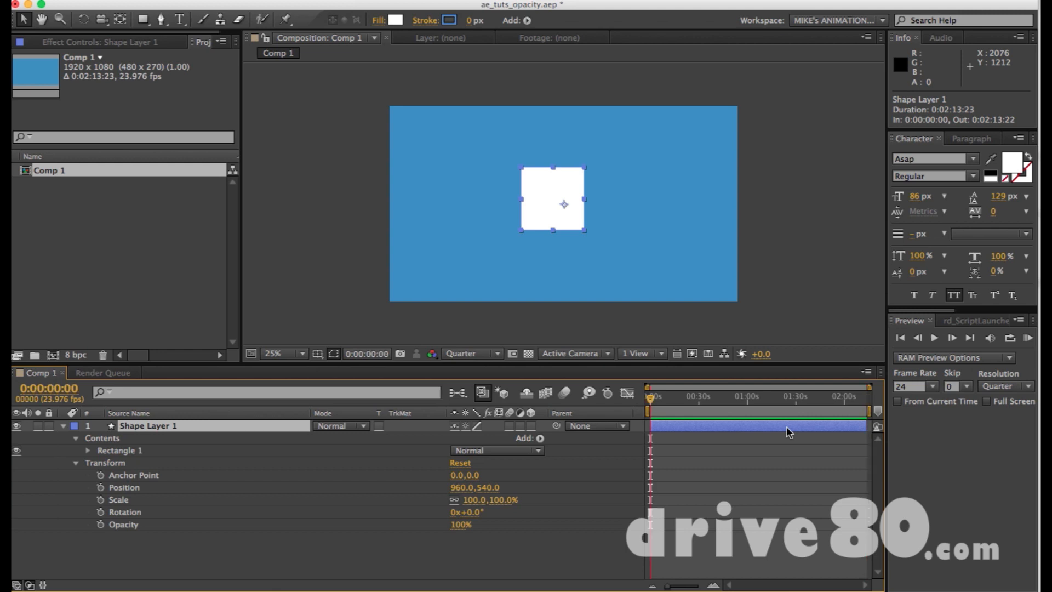
Show only the square layer's Opacity property and end the work area at 0:00:03:00.
{"action": "key", "text": "t"}
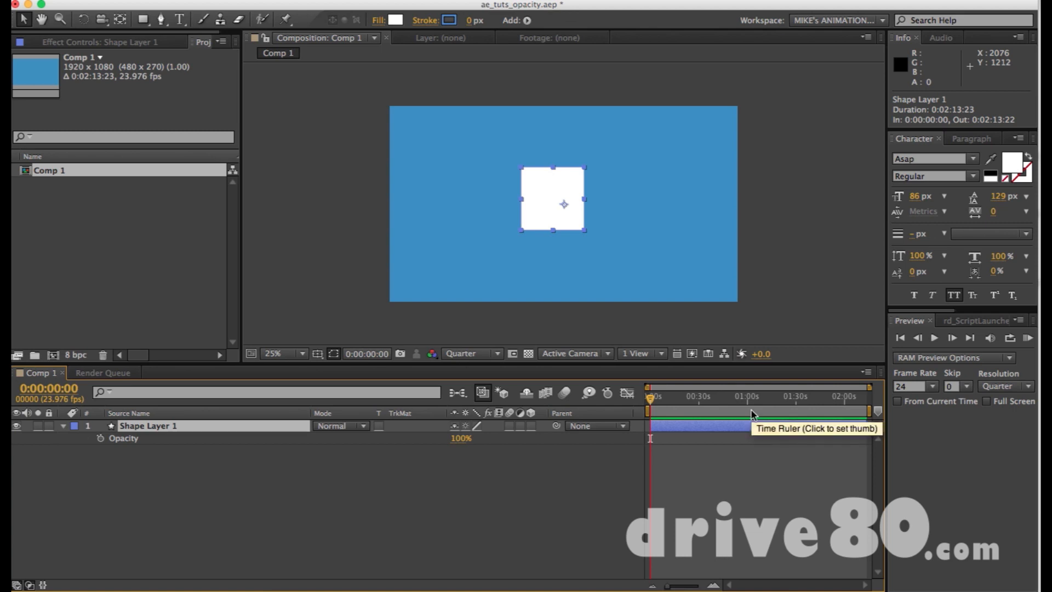
{"action": "key", "text": "equal"}
{"action": "key", "text": "equal"}
{"action": "key", "text": "equal"}
{"action": "key", "text": "equal"}
{"action": "key", "text": "equal"}
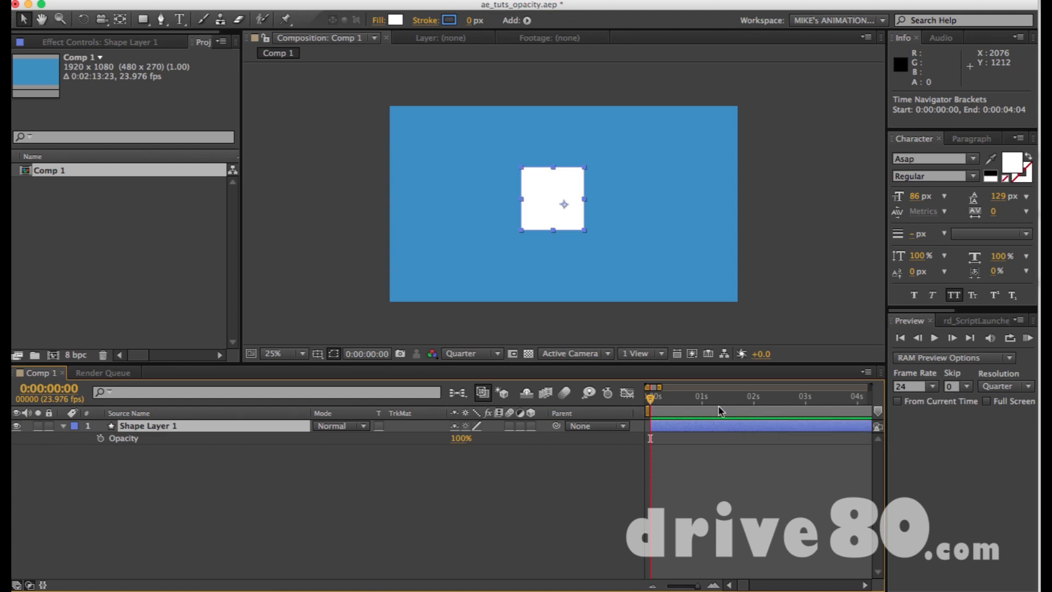
{"action": "left_click", "coordinate": [805, 398]}
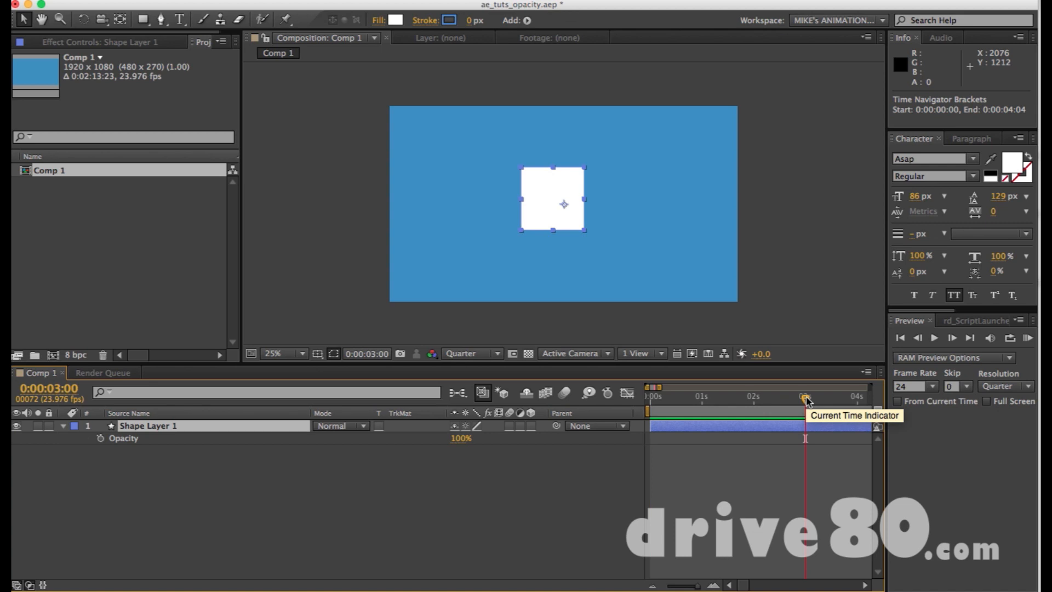
{"action": "key", "text": "n"}
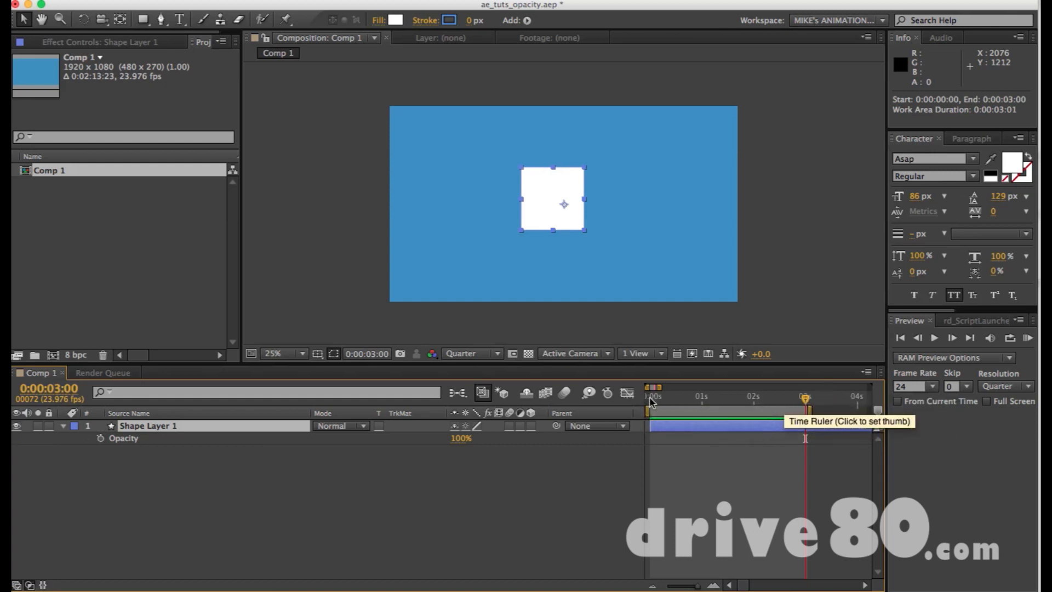
Try starting the work area at 0:00:00:11, and move its start back to the first frame.
{"action": "left_click", "coordinate": [675, 404]}
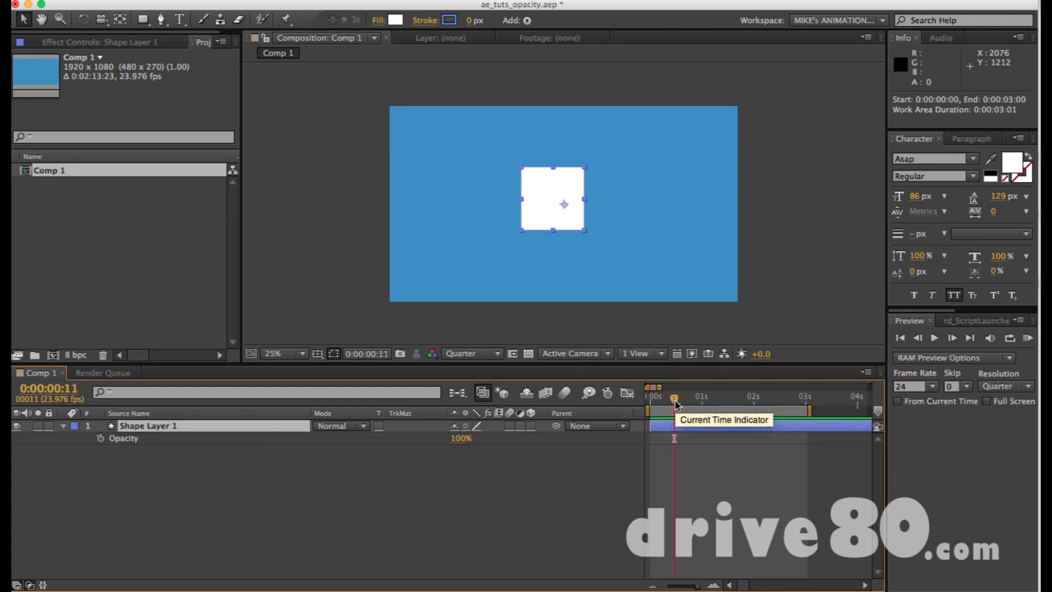
{"action": "key", "text": "b"}
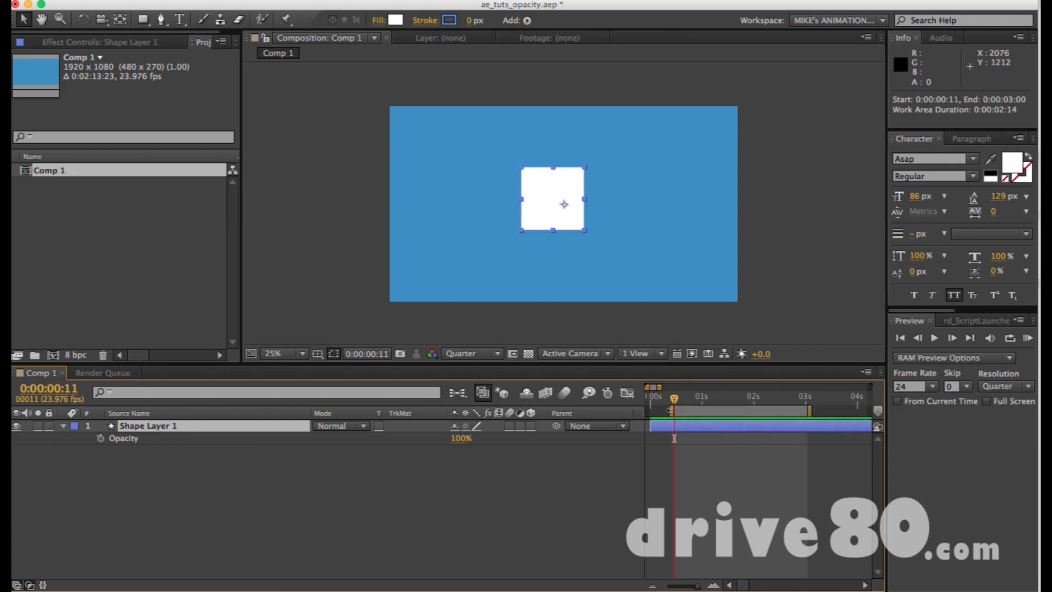
{"action": "left_click_drag", "start_coordinate": [670, 410], "coordinate": [649, 411]}
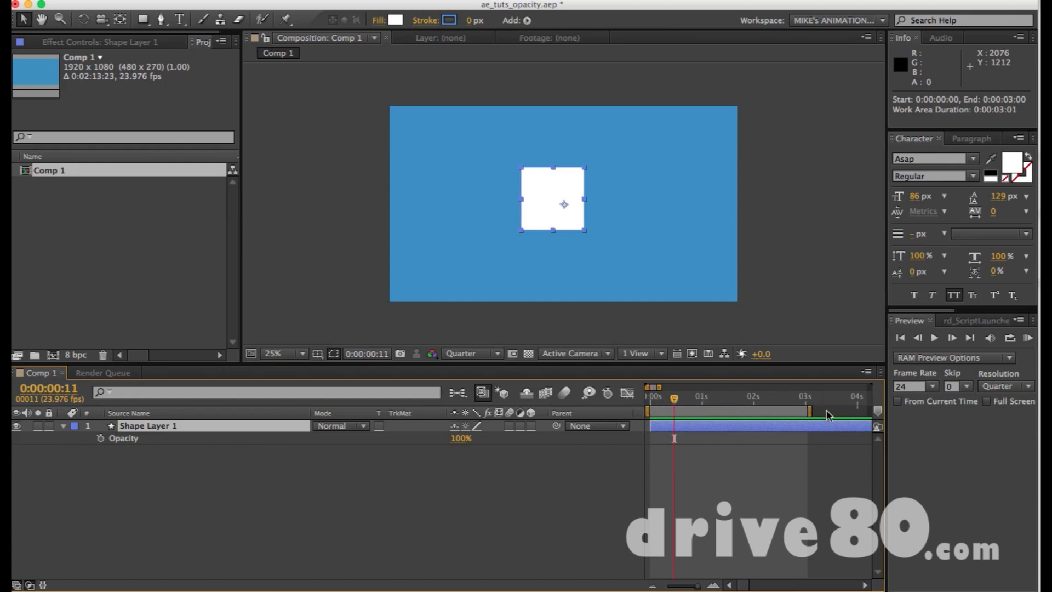
Turn on Opacity keyframing for the square's layer at 0:00:00:00, with the first keyframe at 100%.
{"action": "left_click", "coordinate": [176, 446]}
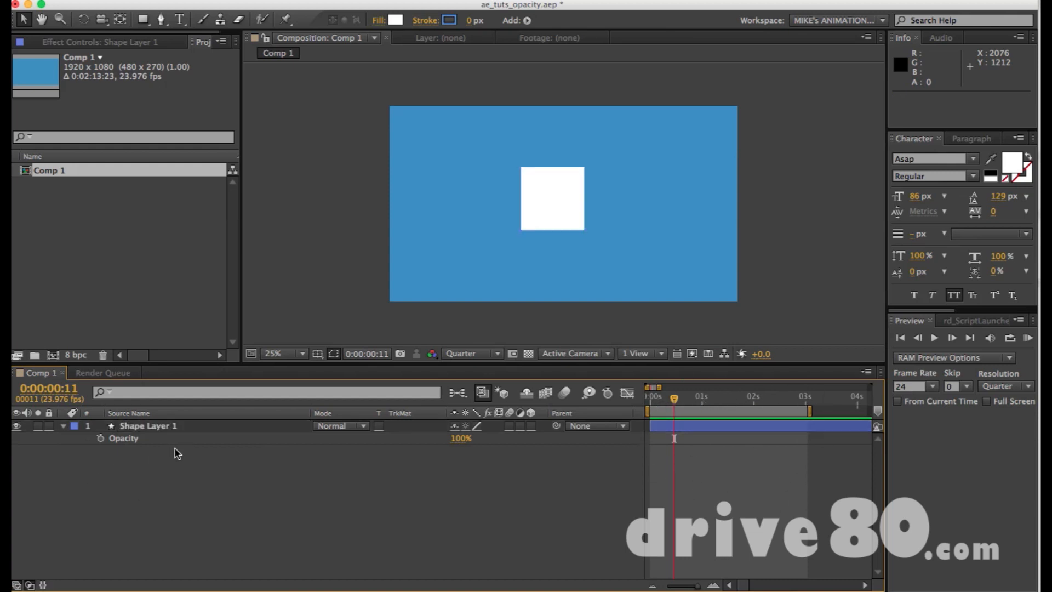
{"action": "left_click", "coordinate": [128, 428]}
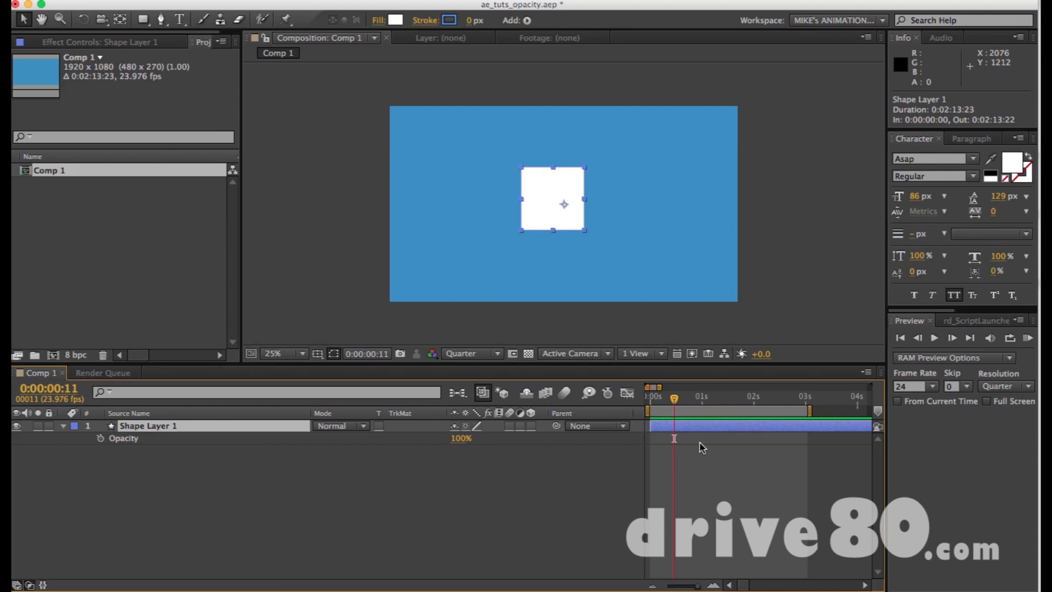
{"action": "key", "text": "equal"}
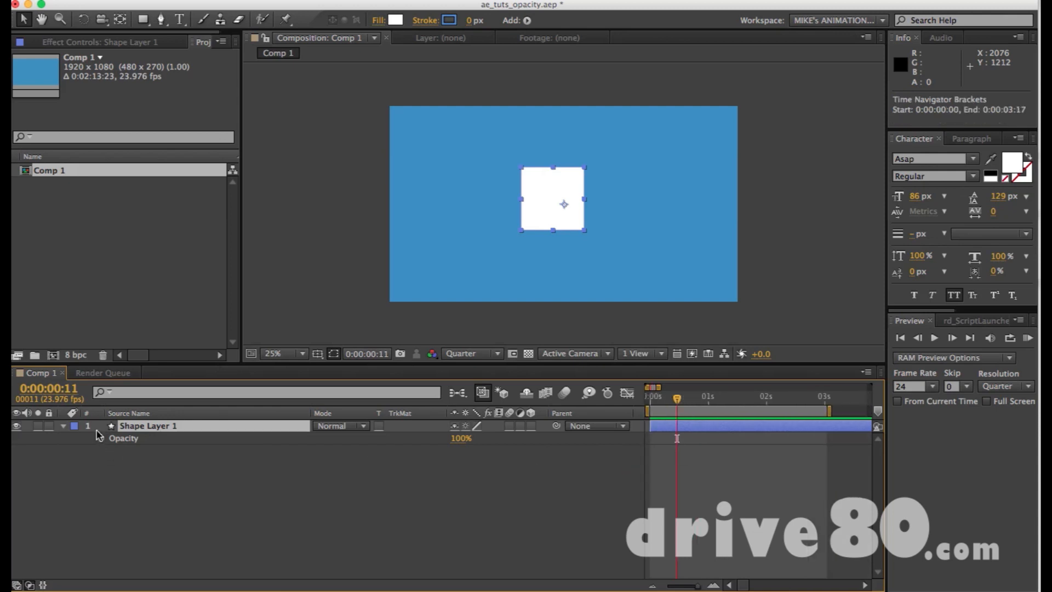
{"action": "left_click_drag", "start_coordinate": [677, 404], "coordinate": [652, 404]}
{"action": "left_click_drag", "start_coordinate": [665, 403], "coordinate": [644, 406]}
{"action": "left_click", "coordinate": [101, 439]}
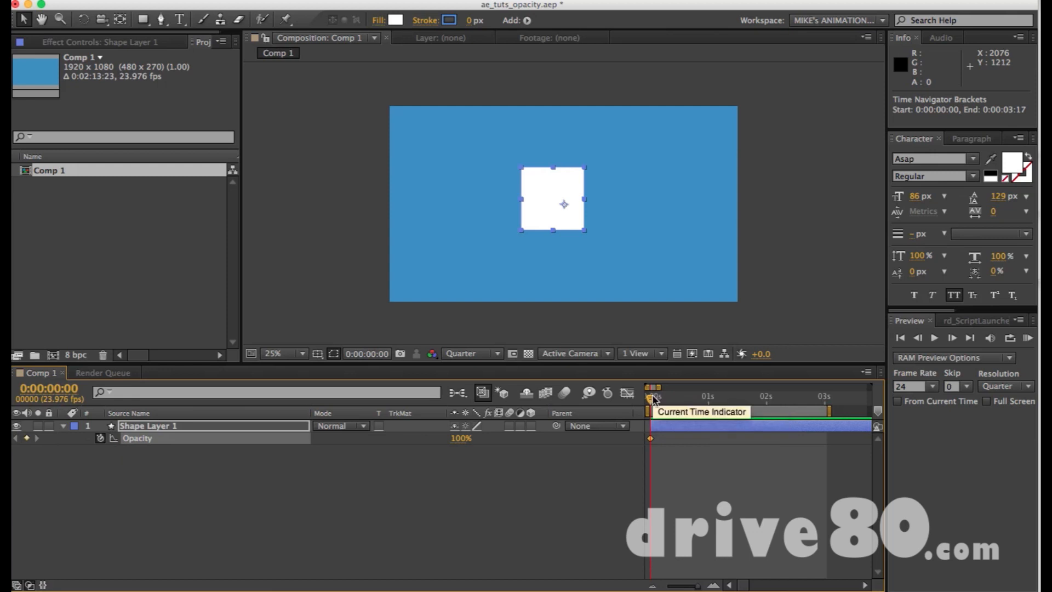
Add a second Opacity keyframe of 100% at 0:00:00:18 on the square's layer.
{"action": "left_click_drag", "start_coordinate": [651, 398], "coordinate": [702, 402]}
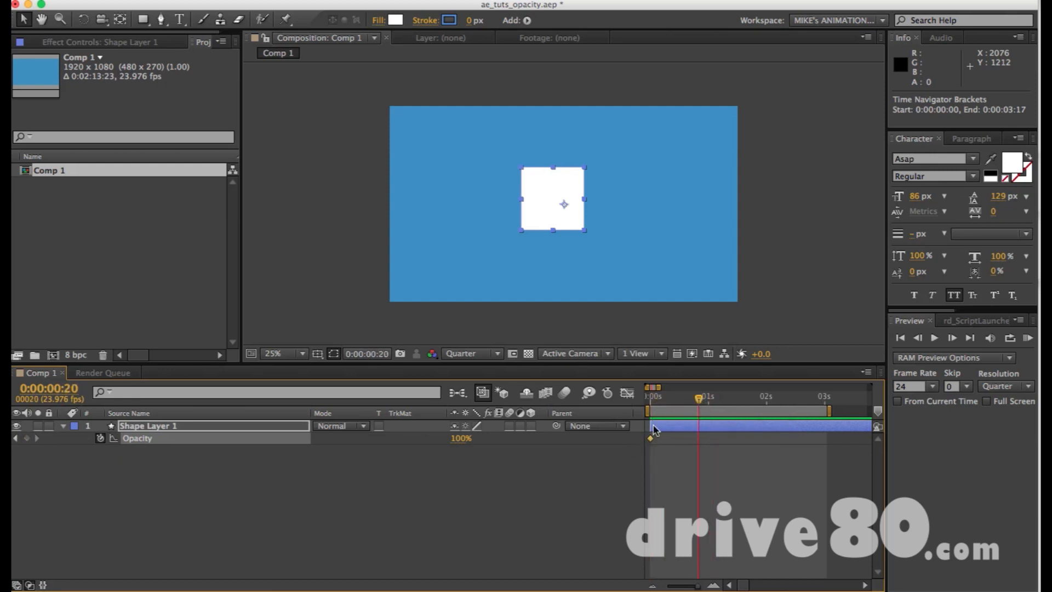
{"action": "left_click_drag", "start_coordinate": [659, 404], "coordinate": [716, 400]}
{"action": "left_click", "coordinate": [651, 399]}
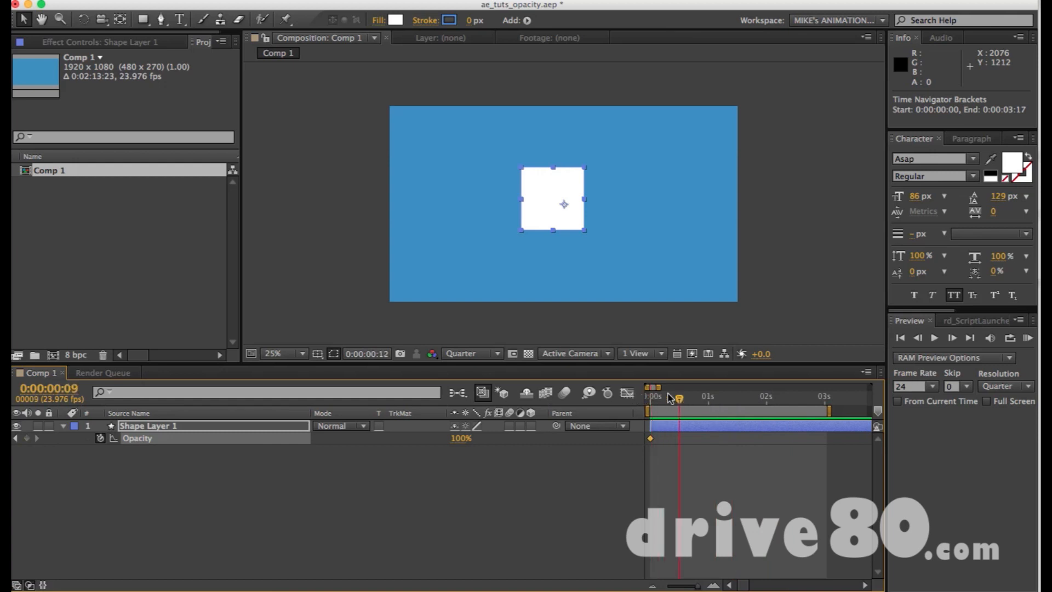
{"action": "left_click_drag", "start_coordinate": [649, 398], "coordinate": [695, 399]}
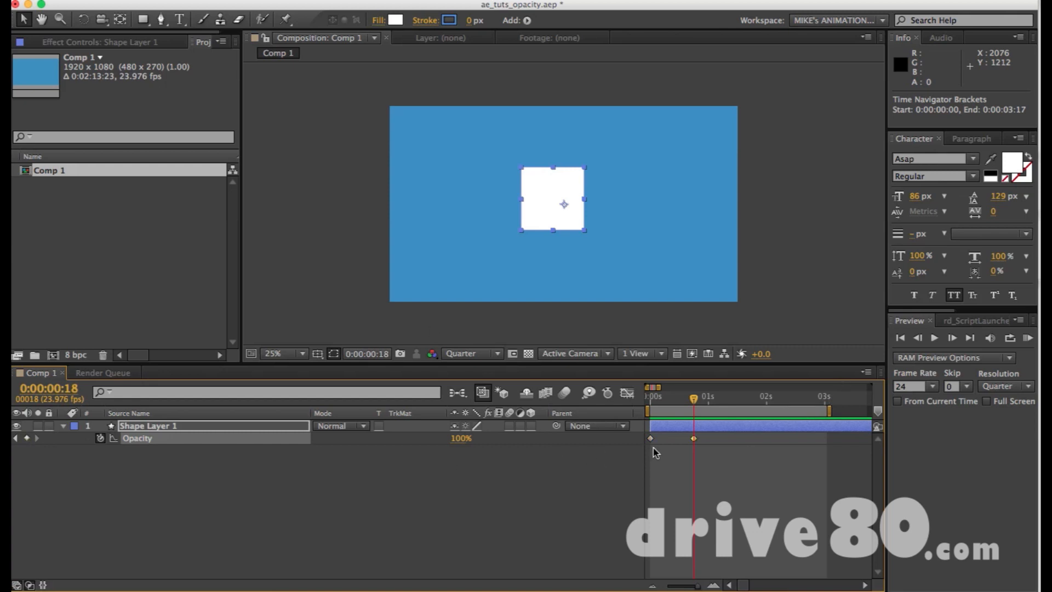
Move the current time back and forth between the two Opacity keyframes, ending on the first one.
{"action": "left_click", "coordinate": [16, 438]}
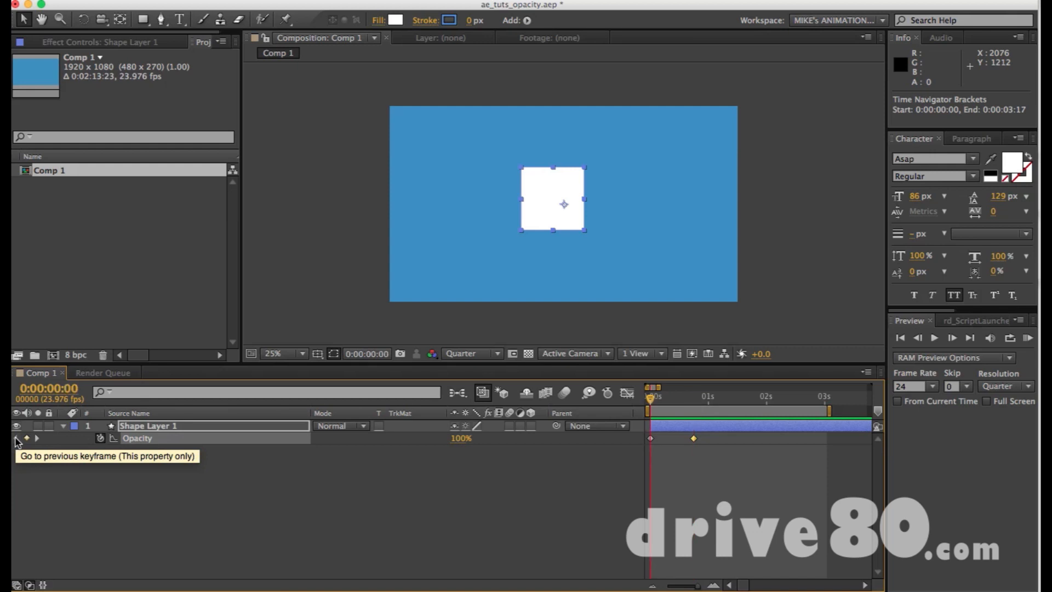
{"action": "left_click", "coordinate": [37, 438]}
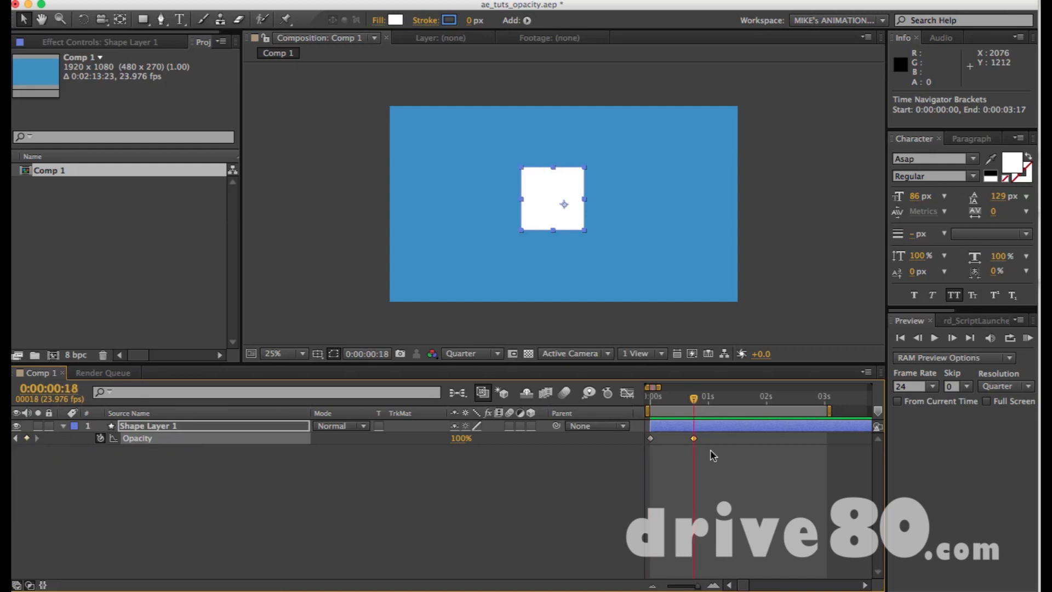
{"action": "key", "text": "Home"}
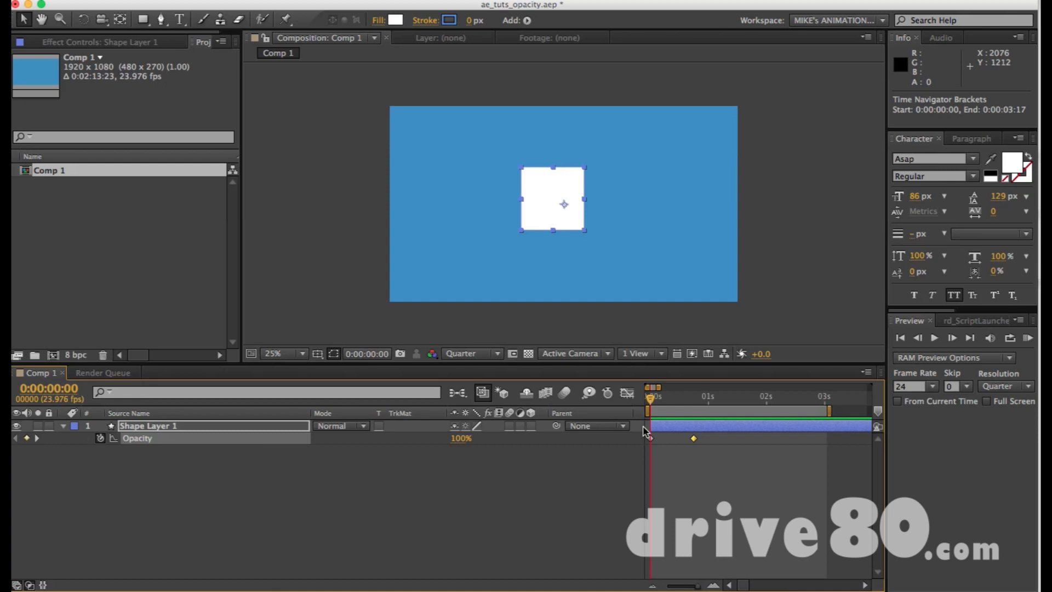
{"action": "left_click", "coordinate": [652, 439]}
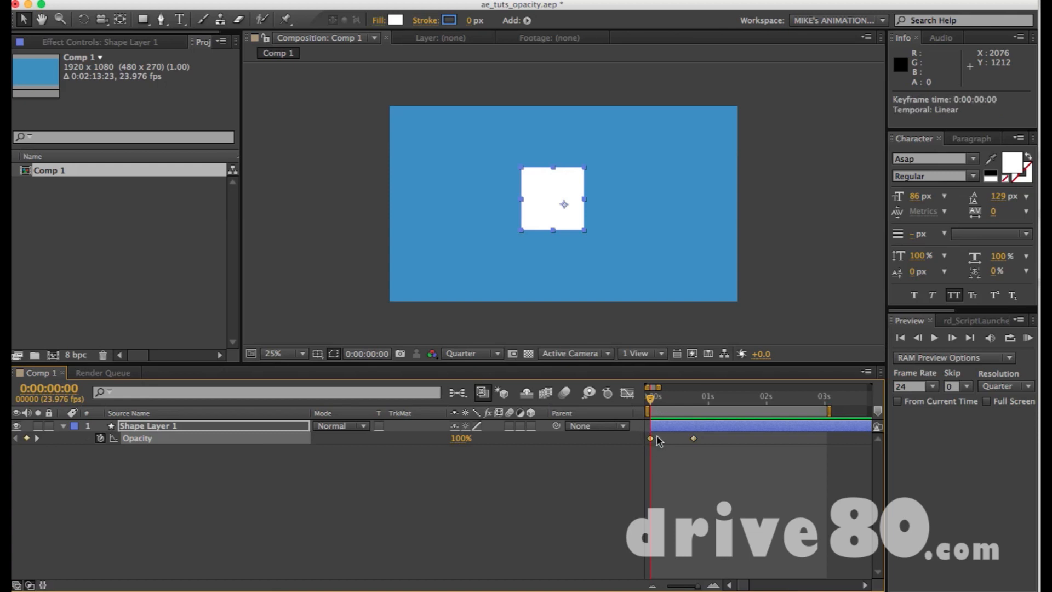
{"action": "key", "text": "k"}
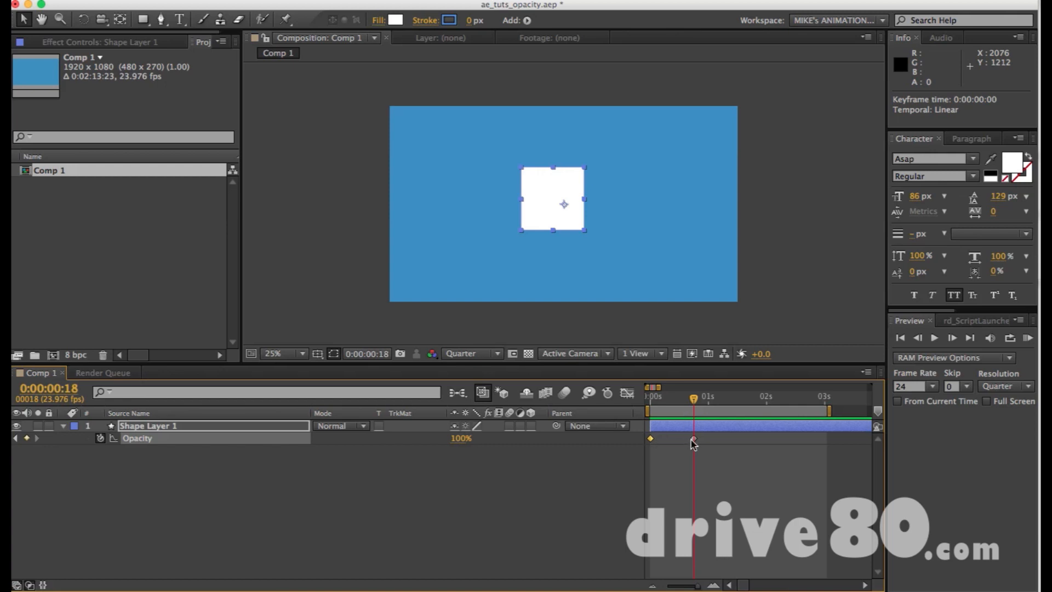
{"action": "mouse_move", "coordinate": [691, 439]}
{"action": "key", "text": "j"}
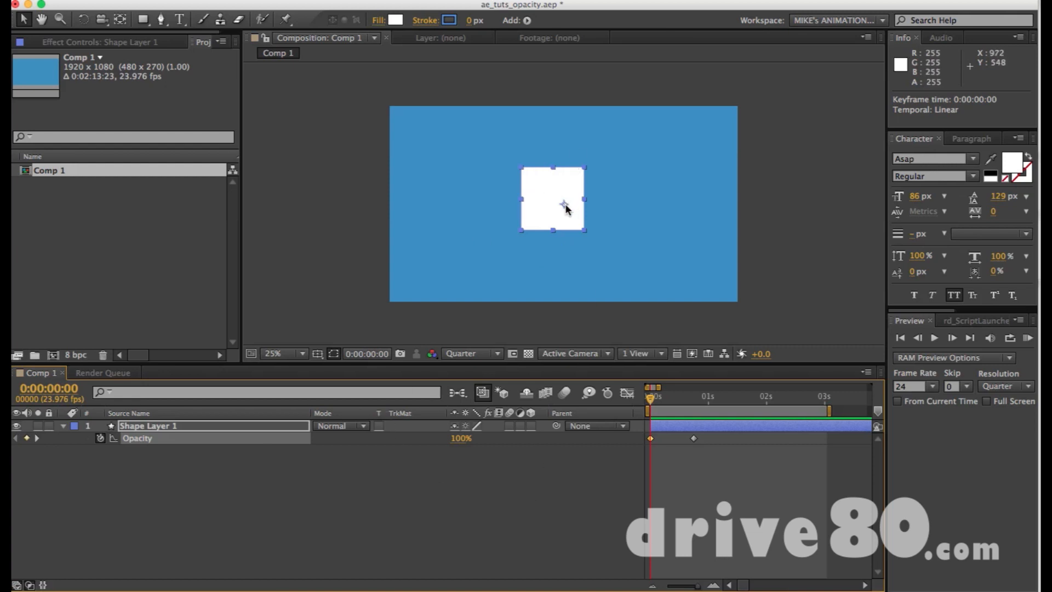
Move the square's anchor point to its centre with the Pan Behind tool, and reselect the square with the Selection tool.
{"action": "key", "text": "y"}
{"action": "left_click", "coordinate": [593, 236]}
{"action": "left_click", "coordinate": [559, 203]}
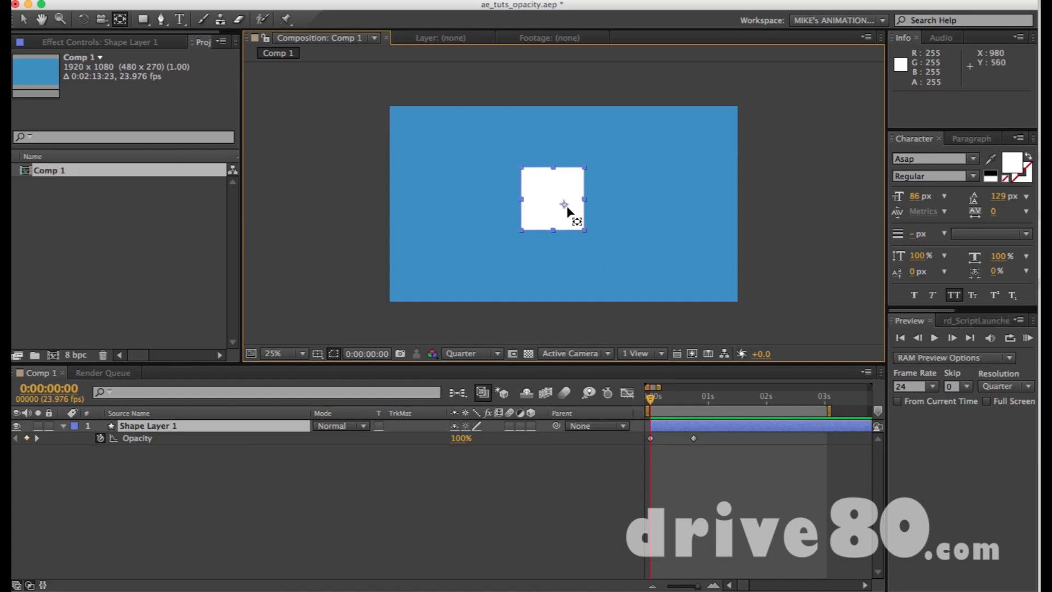
{"action": "left_click_drag", "start_coordinate": [565, 206], "coordinate": [555, 201]}
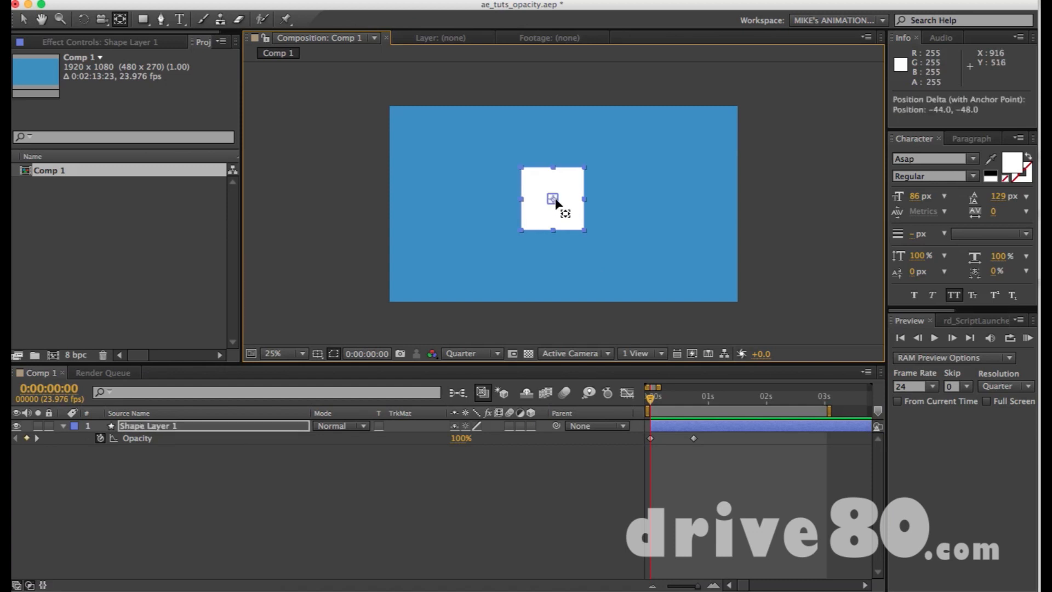
{"action": "key", "text": "v"}
{"action": "left_click", "coordinate": [577, 240]}
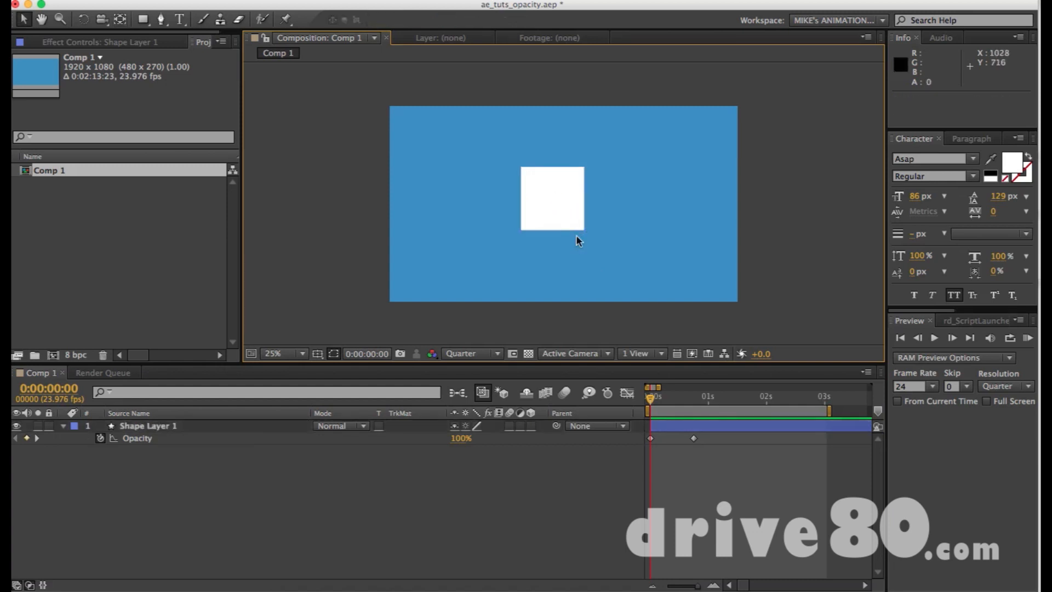
{"action": "left_click", "coordinate": [558, 207]}
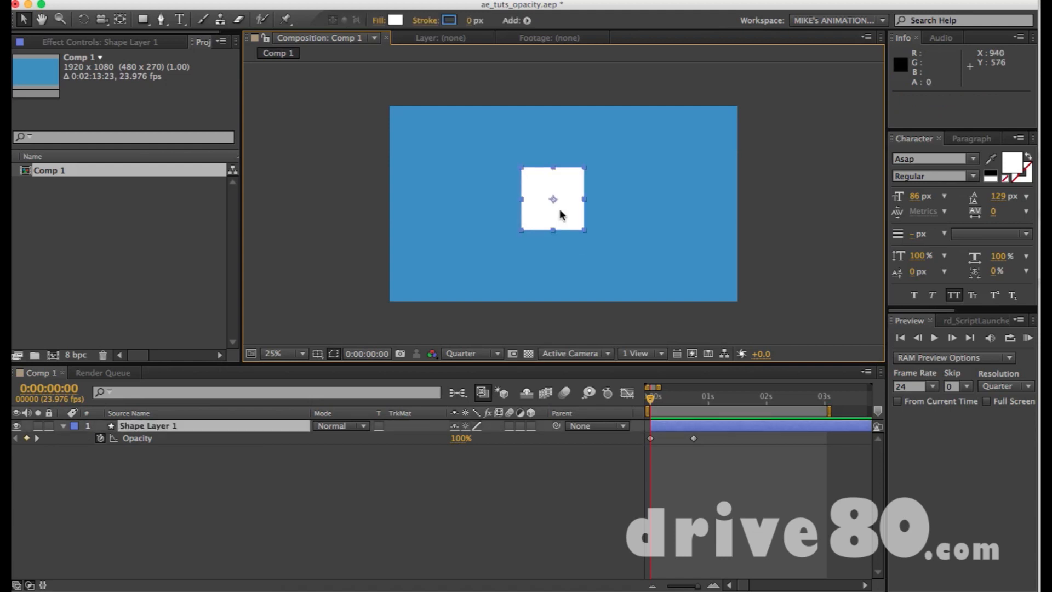
Set the square's Opacity keyframe at 0:00:00:00 to 0%, and preview the fade-in with the work area ending at 0:00:00:22.
{"action": "left_click_drag", "start_coordinate": [459, 440], "coordinate": [312, 442]}
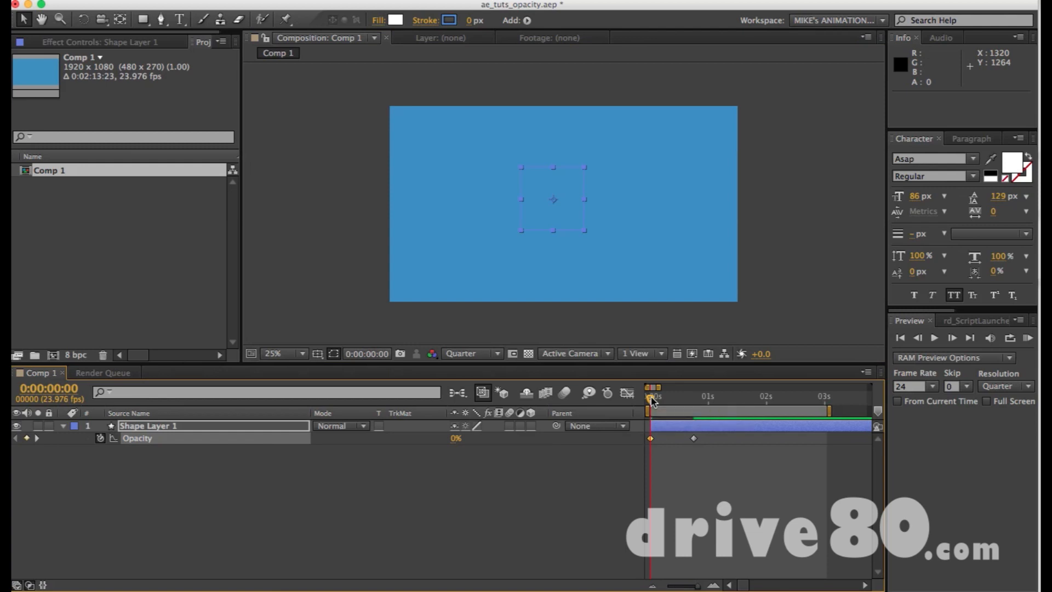
{"action": "left_click_drag", "start_coordinate": [654, 399], "coordinate": [703, 399]}
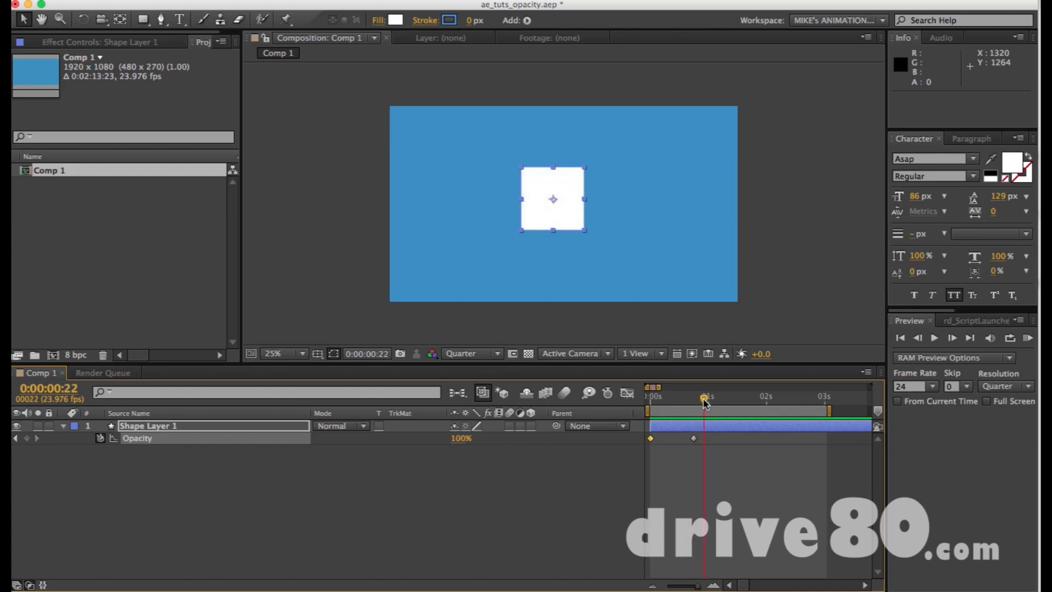
{"action": "key", "text": "n"}
{"action": "key", "text": "KP_0"}
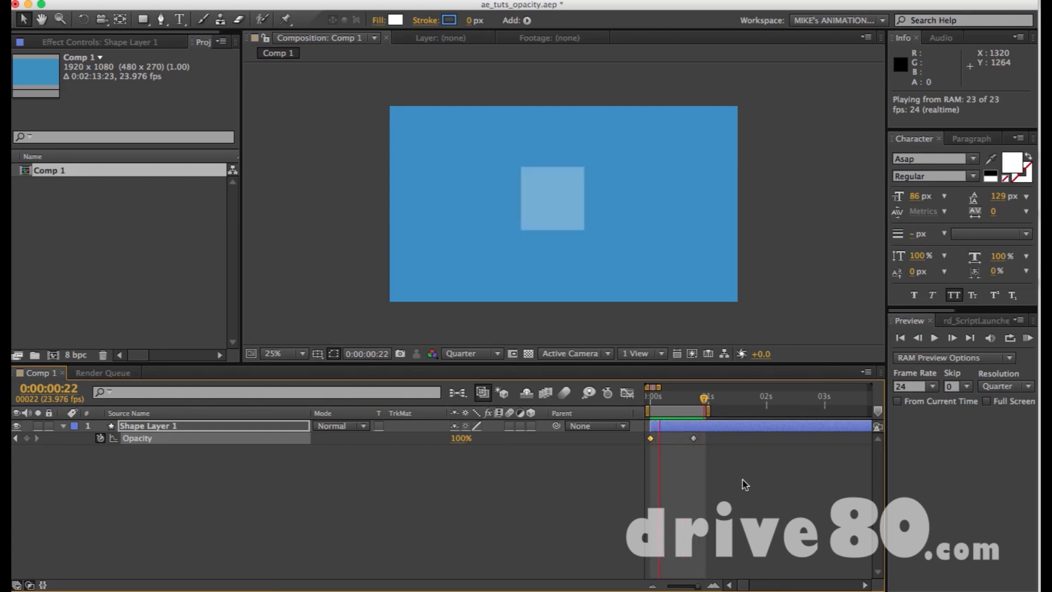
Move the second Opacity keyframe to 0:00:00:09 and preview the shorter fade-in.
{"action": "left_click", "coordinate": [693, 438]}
{"action": "left_click_drag", "start_coordinate": [693, 438], "coordinate": [674, 441]}
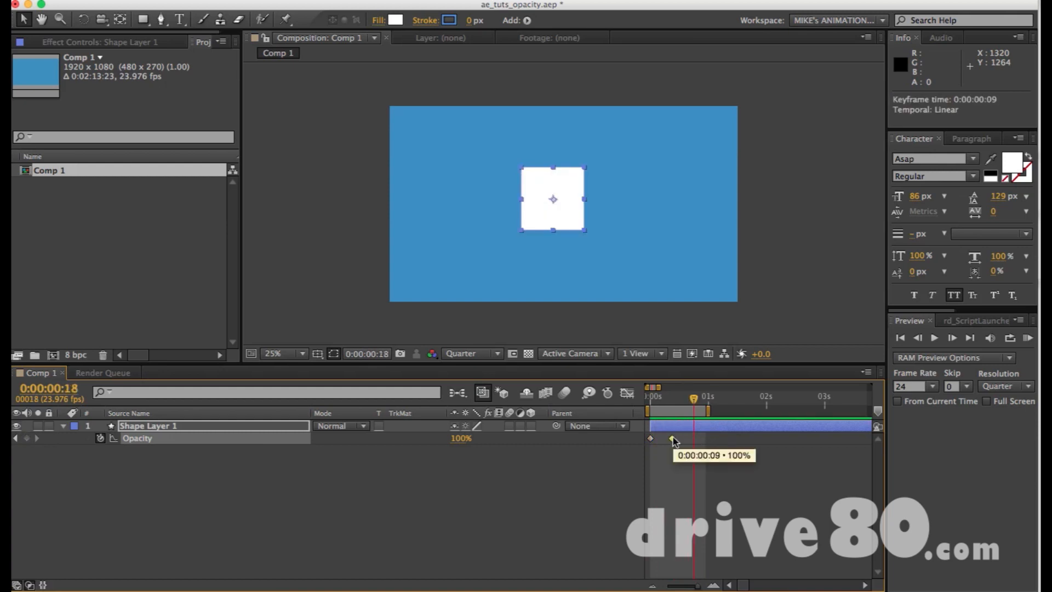
{"action": "key", "text": "KP_0"}
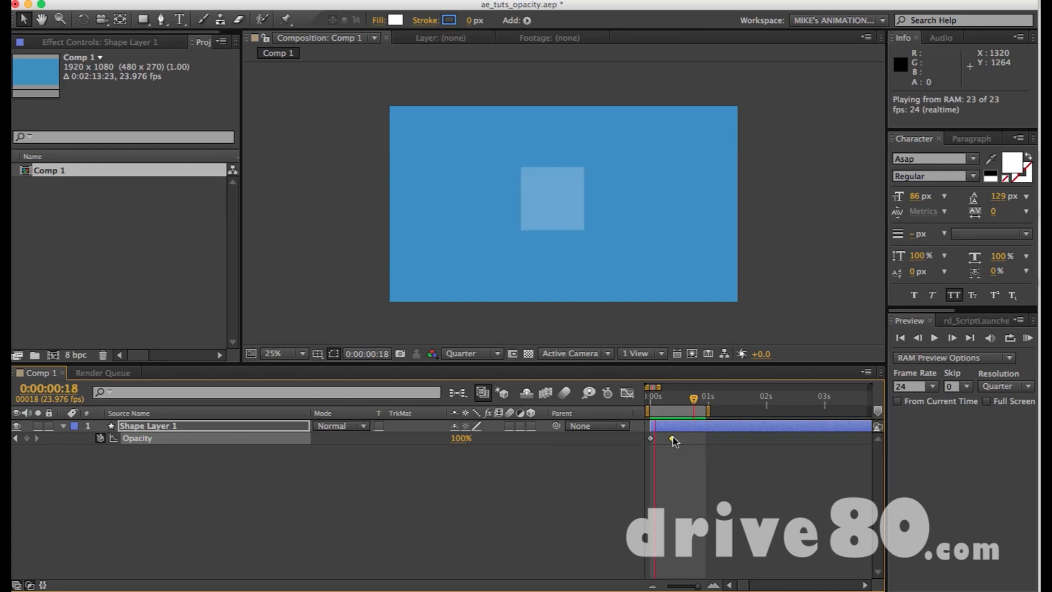
Add an Opacity keyframe of 0% at 0:00:00:17 and shorten the work area to end at that keyframe.
{"action": "left_click_drag", "start_coordinate": [693, 400], "coordinate": [678, 403]}
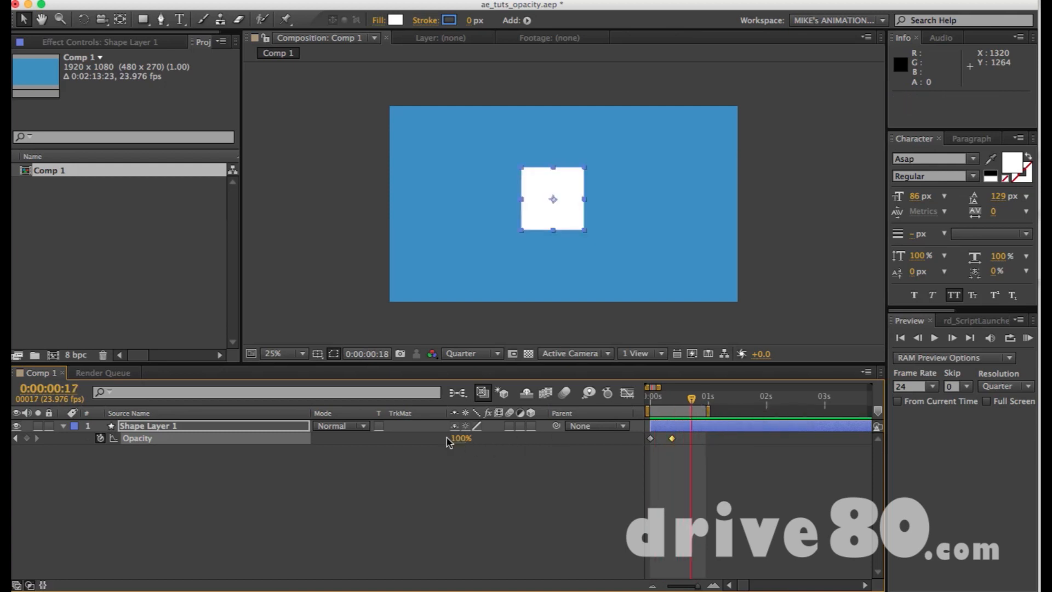
{"action": "left_click_drag", "start_coordinate": [460, 439], "coordinate": [235, 449]}
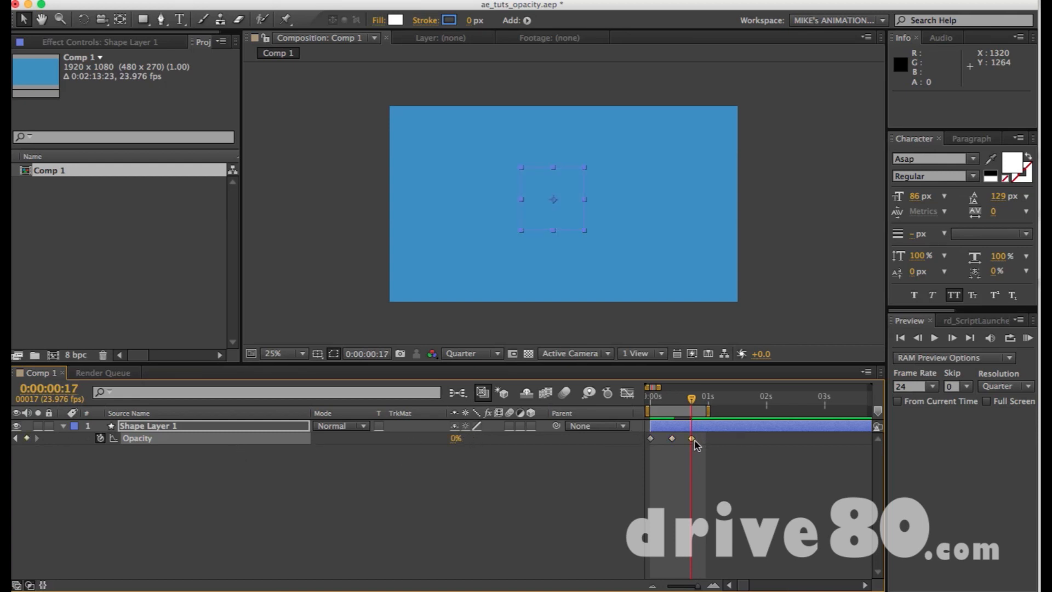
{"action": "key", "text": "KP_0"}
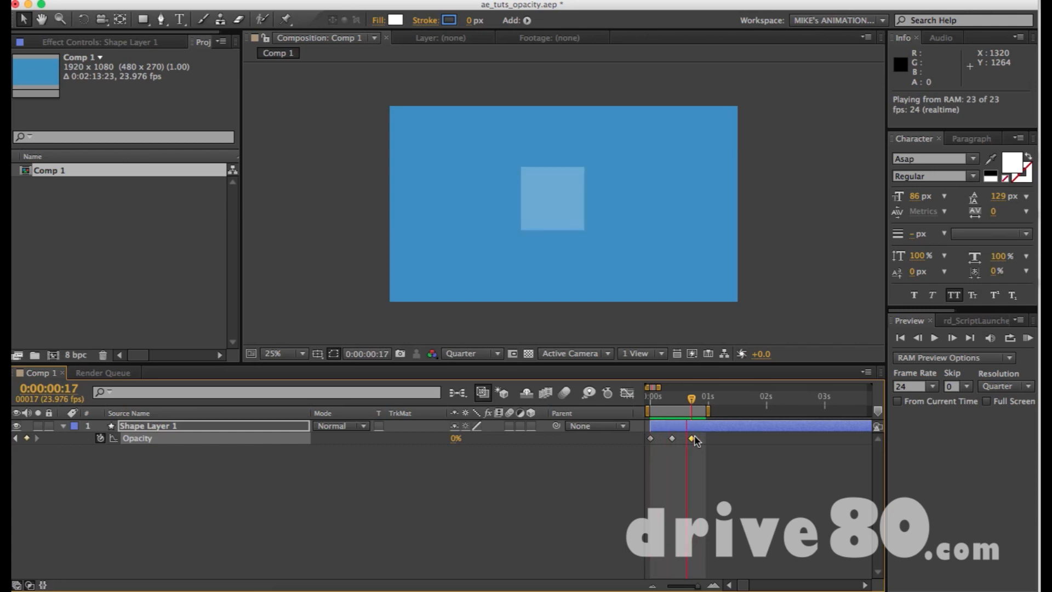
{"action": "left_click", "coordinate": [693, 400]}
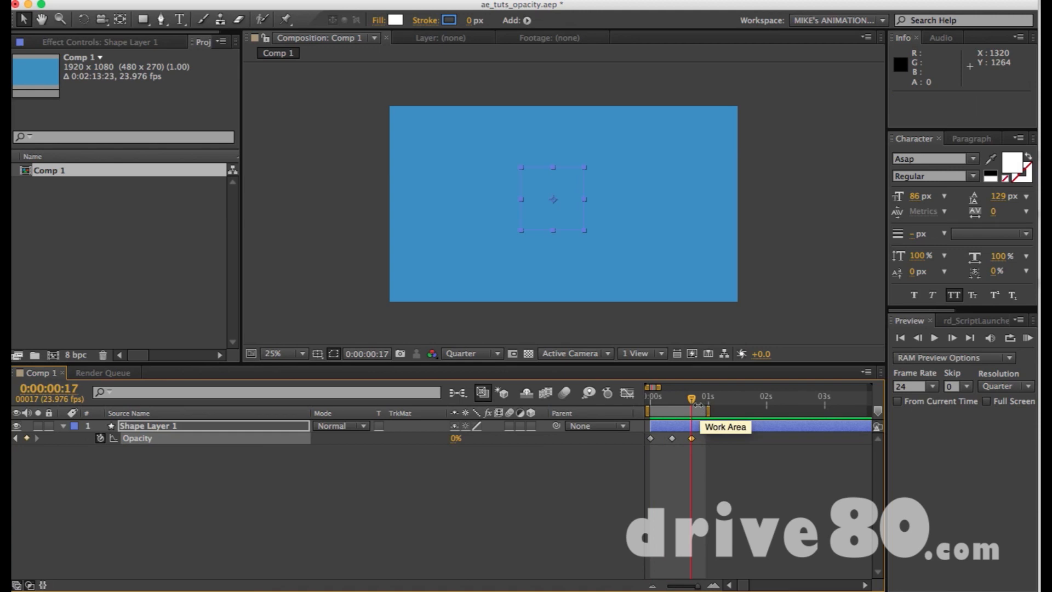
{"action": "left_click_drag", "start_coordinate": [698, 404], "coordinate": [697, 408]}
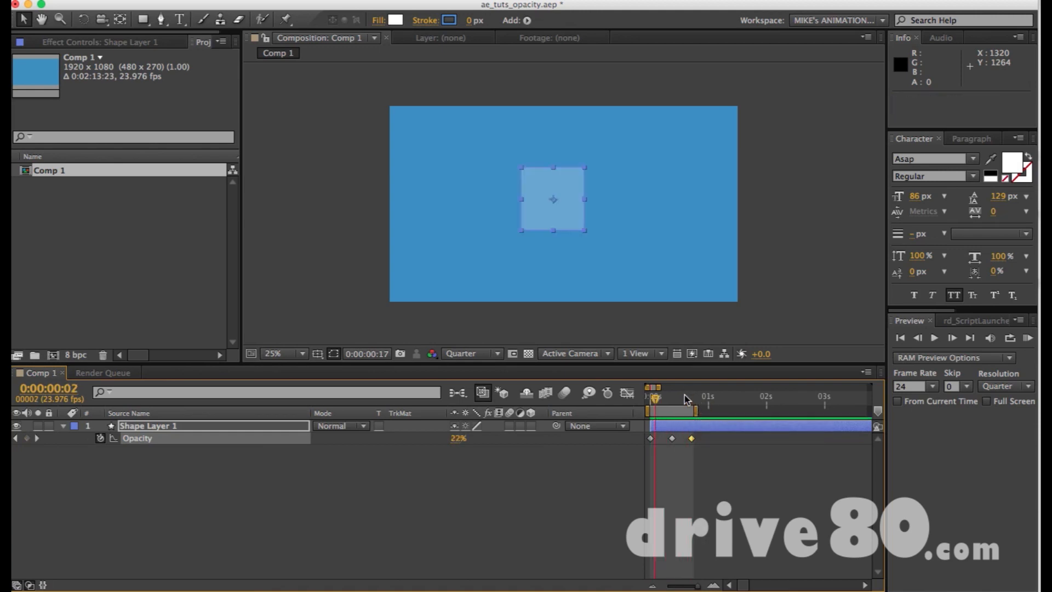
Zoom the timeline out to the full composition and back in around 0:00:21:12.
{"action": "key", "text": "minus"}
{"action": "key", "text": "minus"}
{"action": "key", "text": "minus"}
{"action": "key", "text": "minus"}
{"action": "key", "text": "minus"}
{"action": "key", "text": "minus"}
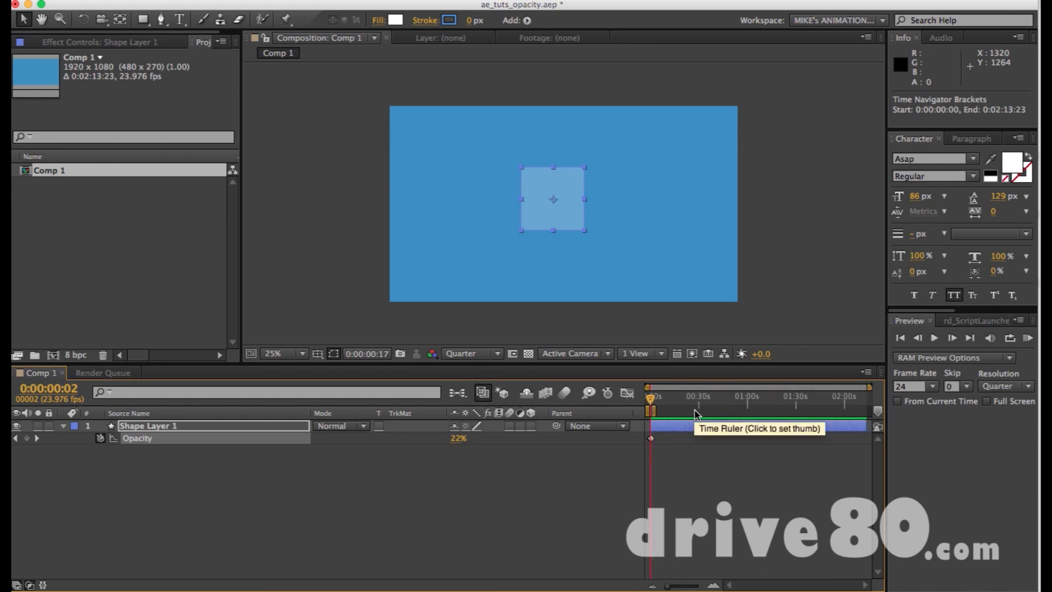
{"action": "left_click_drag", "start_coordinate": [843, 400], "coordinate": [684, 412]}
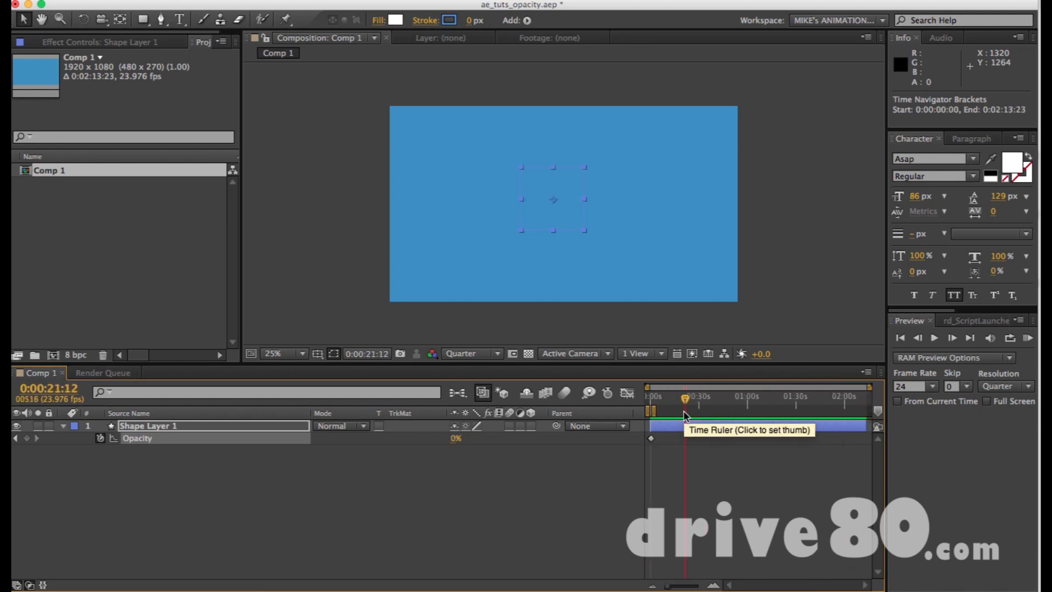
{"action": "key", "text": "equal"}
{"action": "key", "text": "equal"}
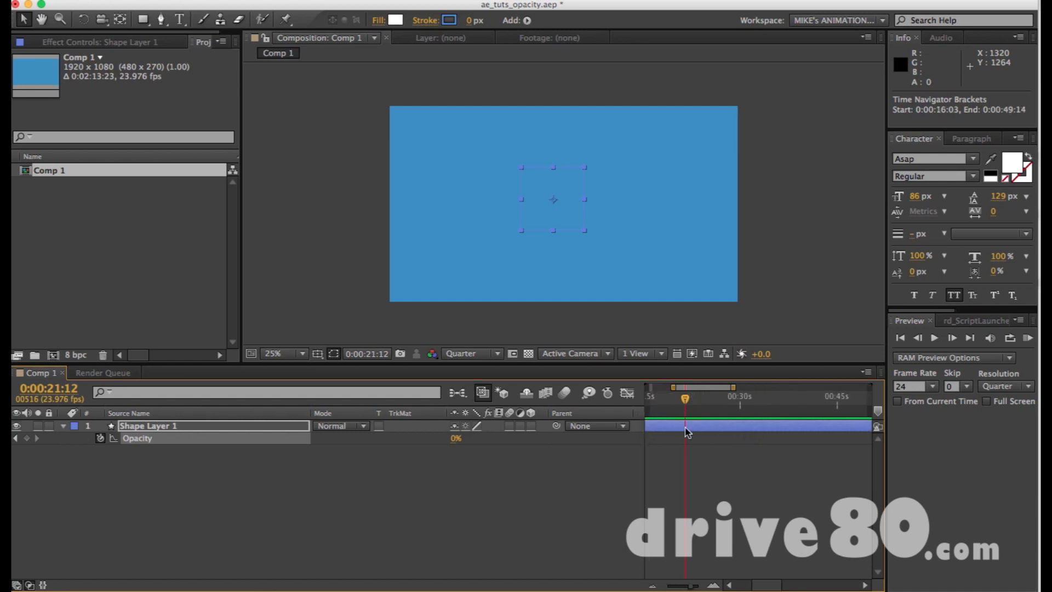
{"action": "scroll", "coordinate": [754, 425], "scroll_direction": "left", "scroll_amount": 5}
Extend the work area to 0:00:04:05 and on to the whole composition, and return the current time to 0:00:00:00.
{"action": "left_click_drag", "start_coordinate": [658, 412], "coordinate": [679, 413]}
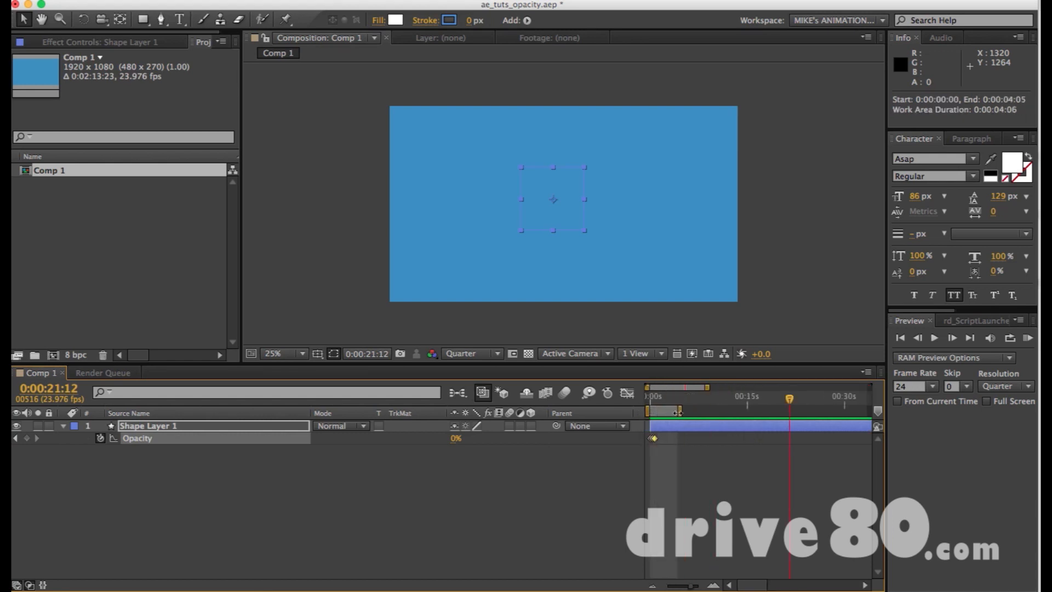
{"action": "double_click", "coordinate": [667, 412]}
{"action": "left_click", "coordinate": [651, 400]}
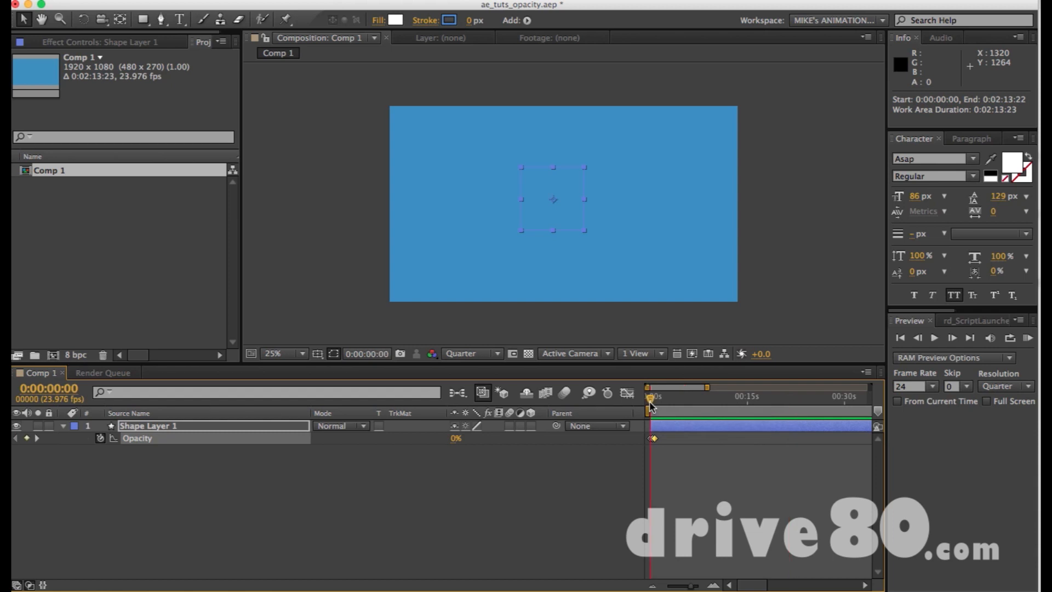
Move the current time to 0:00:22:12 and zoom the timeline out and back in around it.
{"action": "left_click_drag", "start_coordinate": [652, 405], "coordinate": [798, 413]}
{"action": "key", "text": "minus"}
{"action": "key", "text": "minus"}
{"action": "key", "text": "minus"}
{"action": "key", "text": "equal"}
{"action": "key", "text": "equal"}
{"action": "key", "text": "equal"}
{"action": "key", "text": "equal"}
{"action": "key", "text": "equal"}
{"action": "key", "text": "equal"}
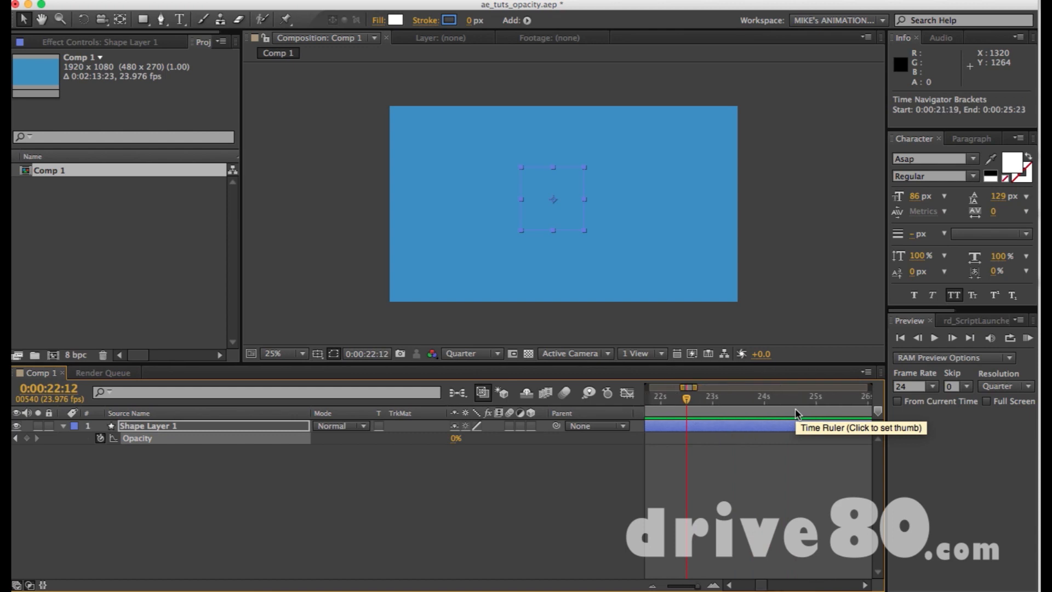
End the work area at the last Opacity keyframe at 0:00:00:17 and preview the fade-in and fade-out.
{"action": "scroll", "coordinate": [798, 413], "scroll_direction": "left", "scroll_amount": 10}
{"action": "left_click_drag", "start_coordinate": [657, 402], "coordinate": [726, 405]}
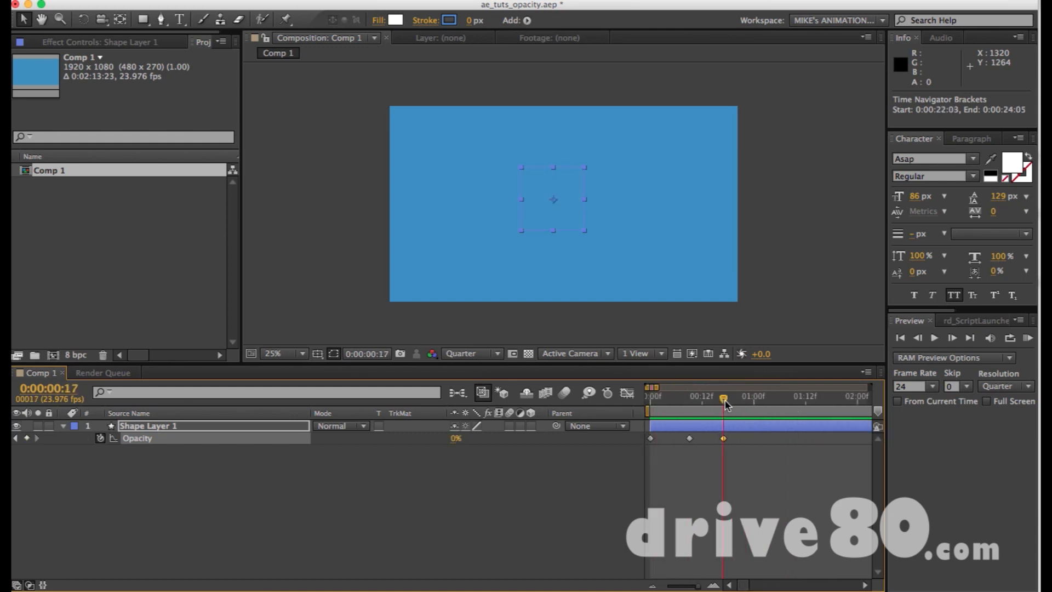
{"action": "key", "text": "n"}
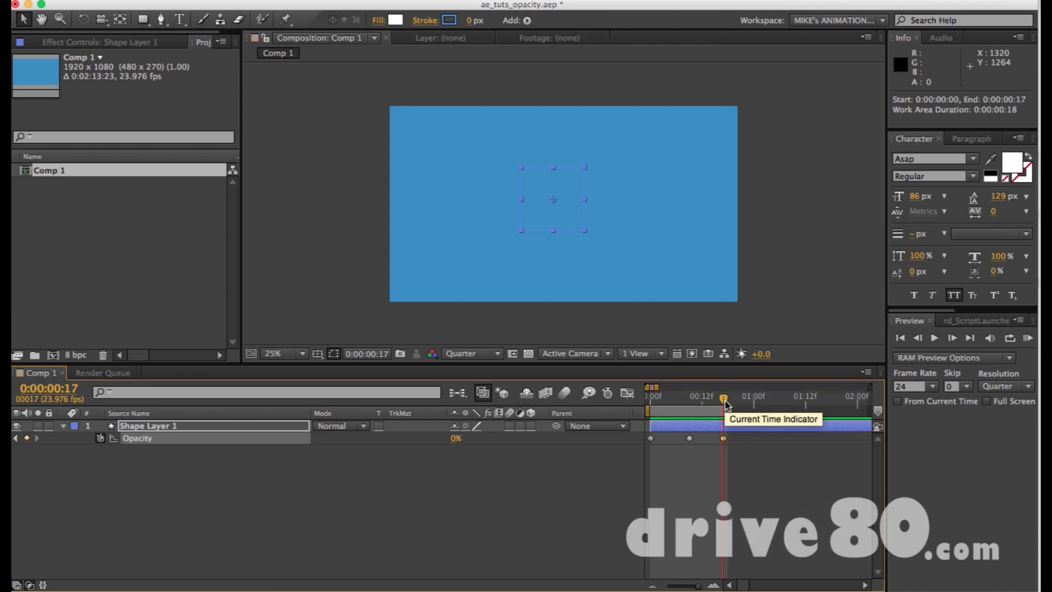
{"action": "key", "text": "KP_0"}
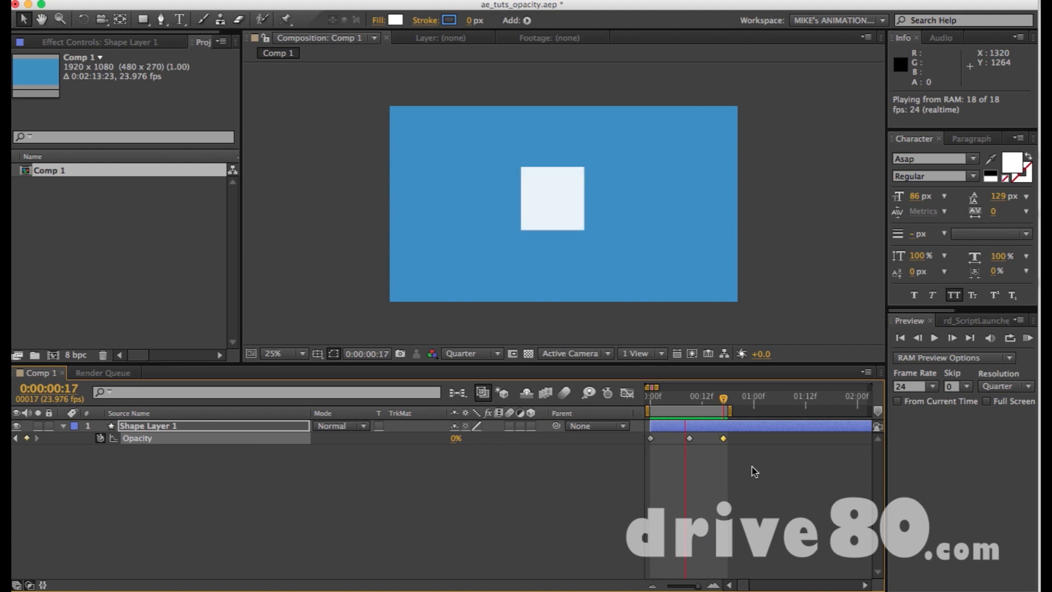
{"action": "key", "text": "space"}
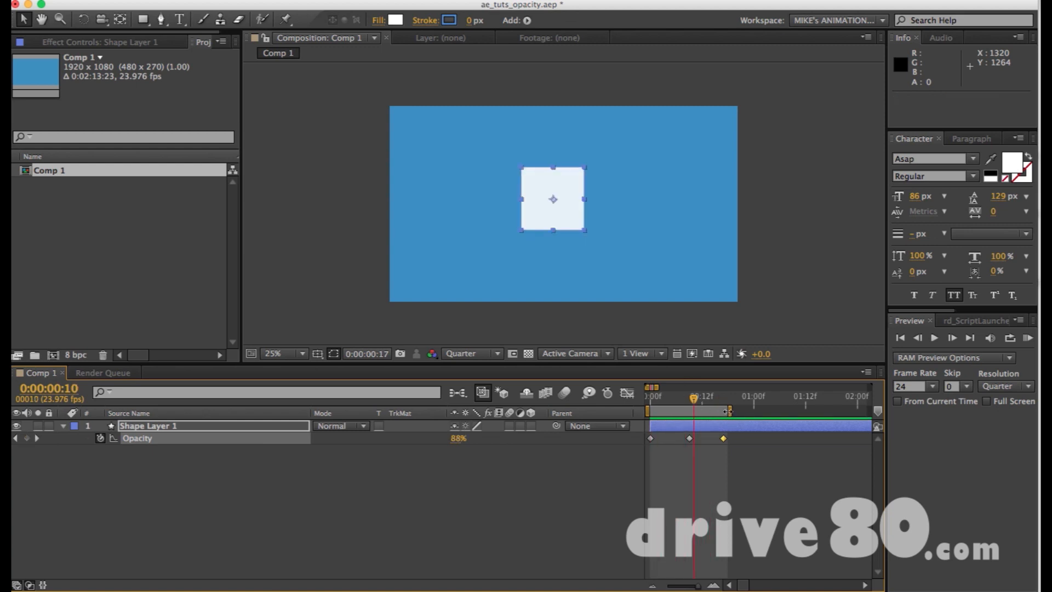
Scrub through the square's three Opacity keyframes and replay the fade preview.
{"action": "left_click_drag", "start_coordinate": [707, 404], "coordinate": [724, 403]}
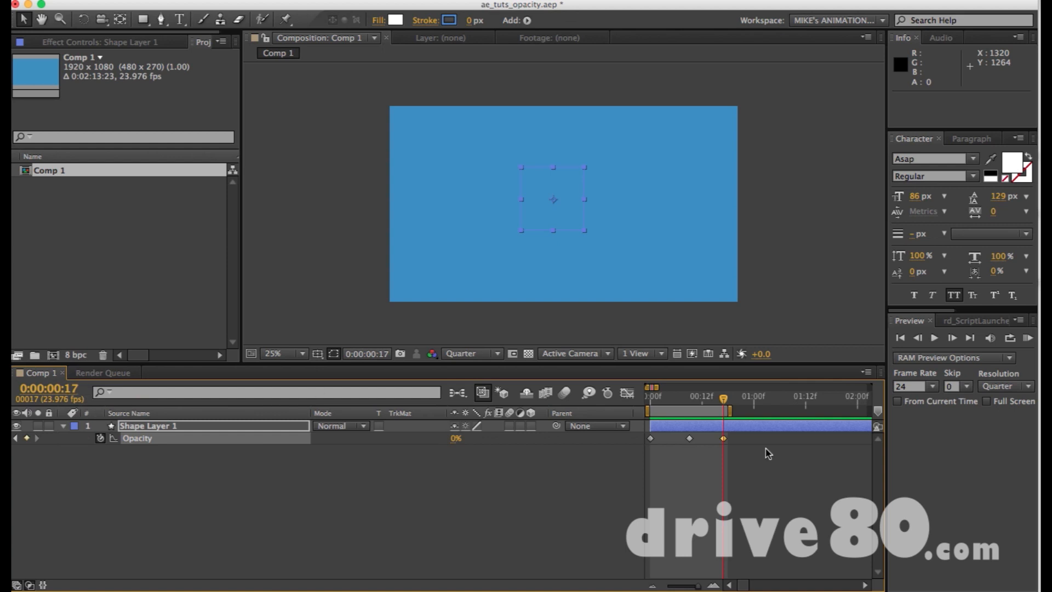
{"action": "key", "text": "equal"}
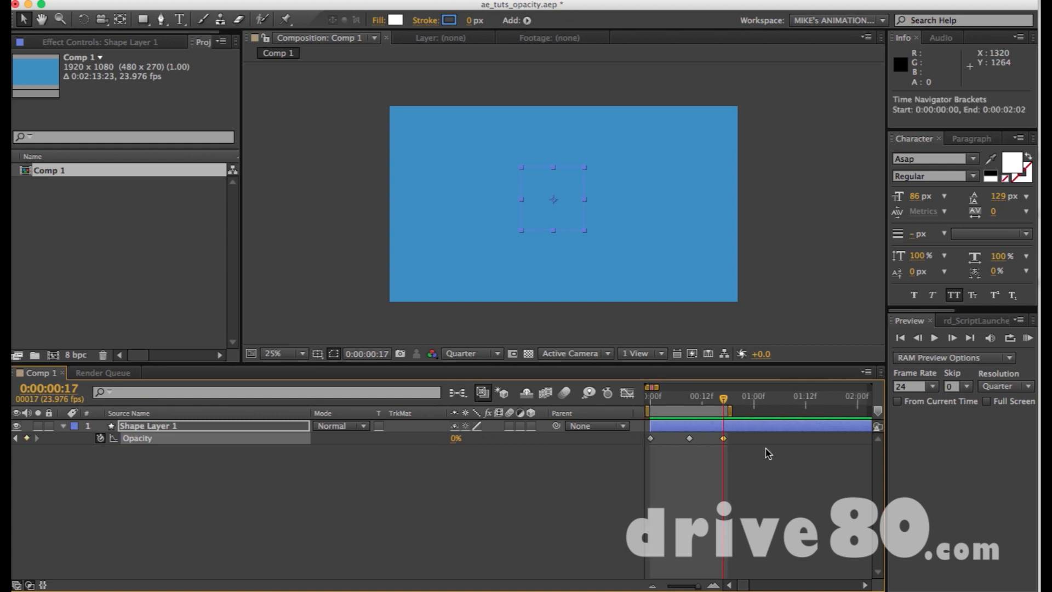
{"action": "key", "text": "minus"}
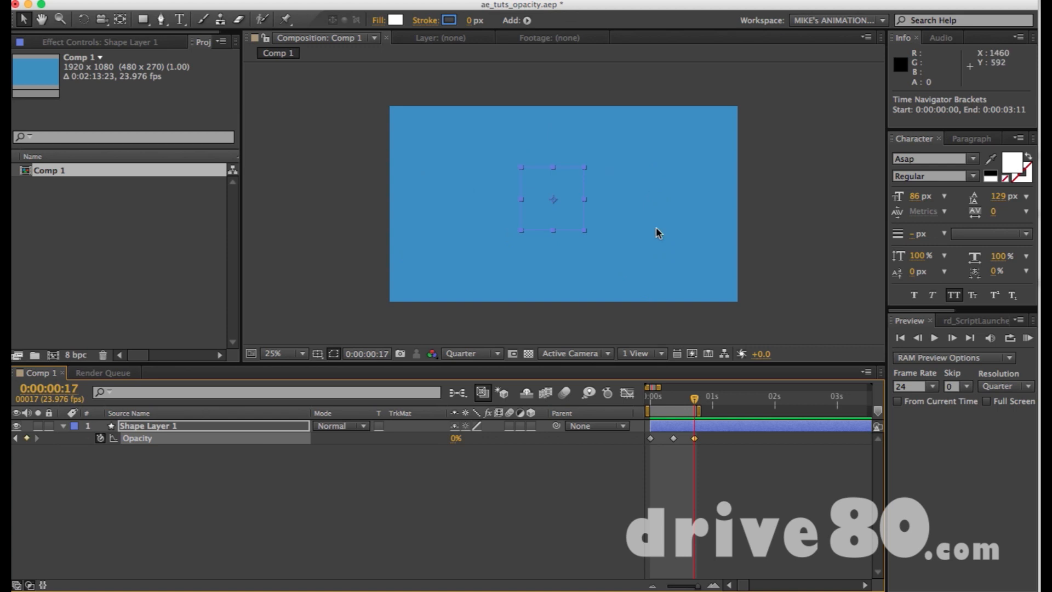
{"action": "left_click_drag", "start_coordinate": [671, 403], "coordinate": [697, 407]}
{"action": "mouse_move", "coordinate": [656, 401]}
{"action": "left_mouse_down"}
{"action": "mouse_move", "coordinate": [692, 401]}
{"action": "mouse_move", "coordinate": [654, 403]}
{"action": "left_mouse_up"}
{"action": "key", "text": "KP_0"}
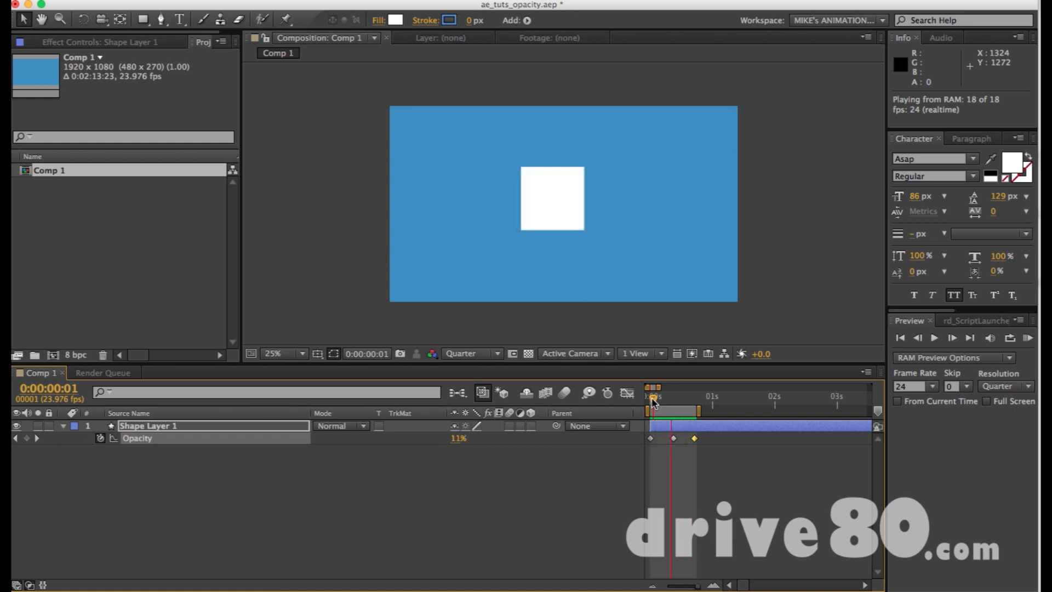
{"action": "key", "text": "space"}
Move the current time to the middle Opacity keyframe at 0:00:00:09 and delete the square's layer.
{"action": "left_click", "coordinate": [674, 399]}
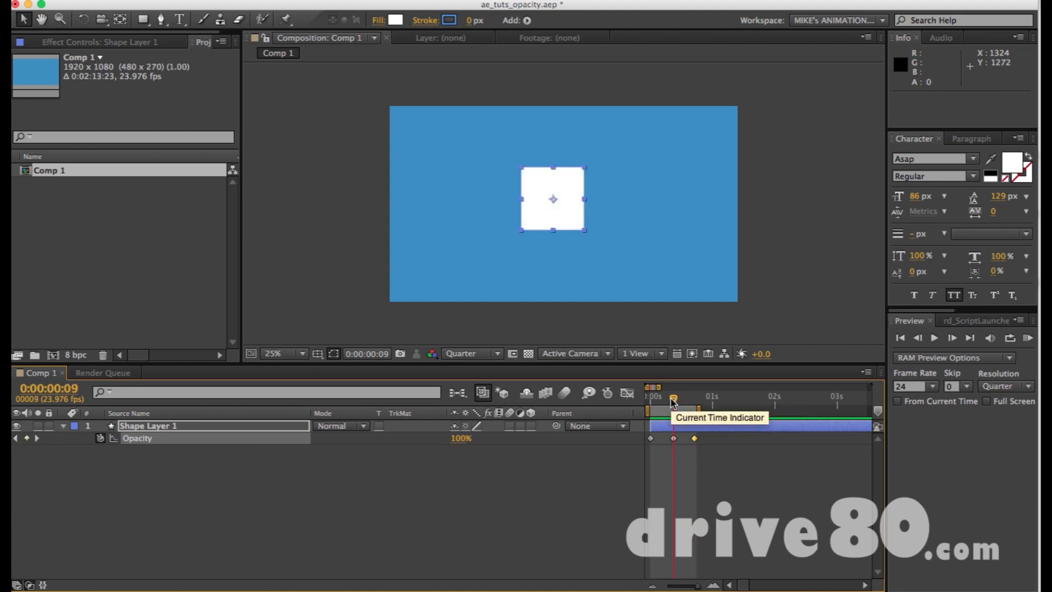
{"action": "left_click", "coordinate": [673, 428]}
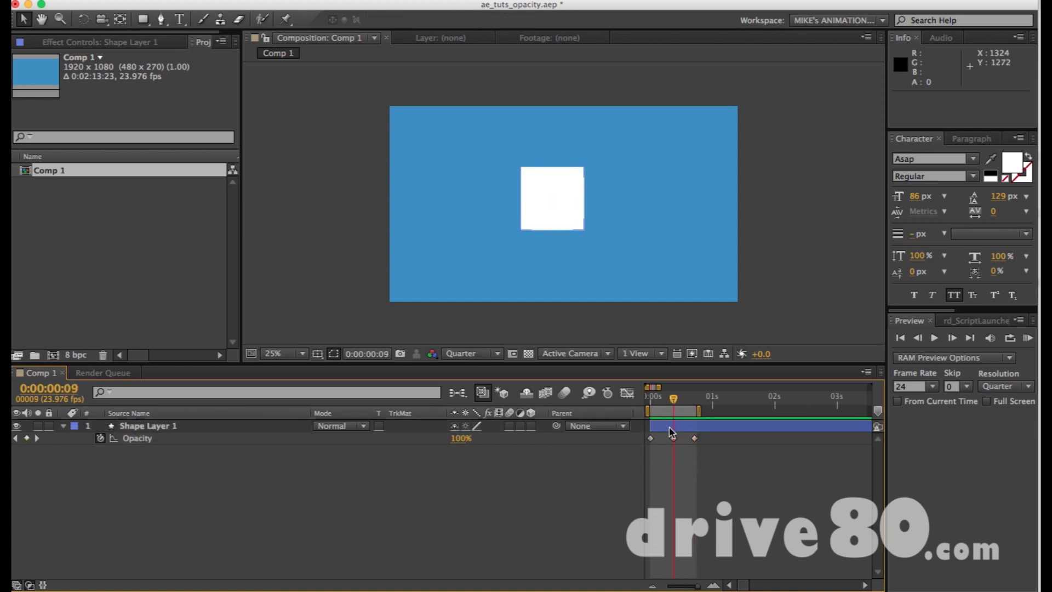
{"action": "key", "text": "Delete"}
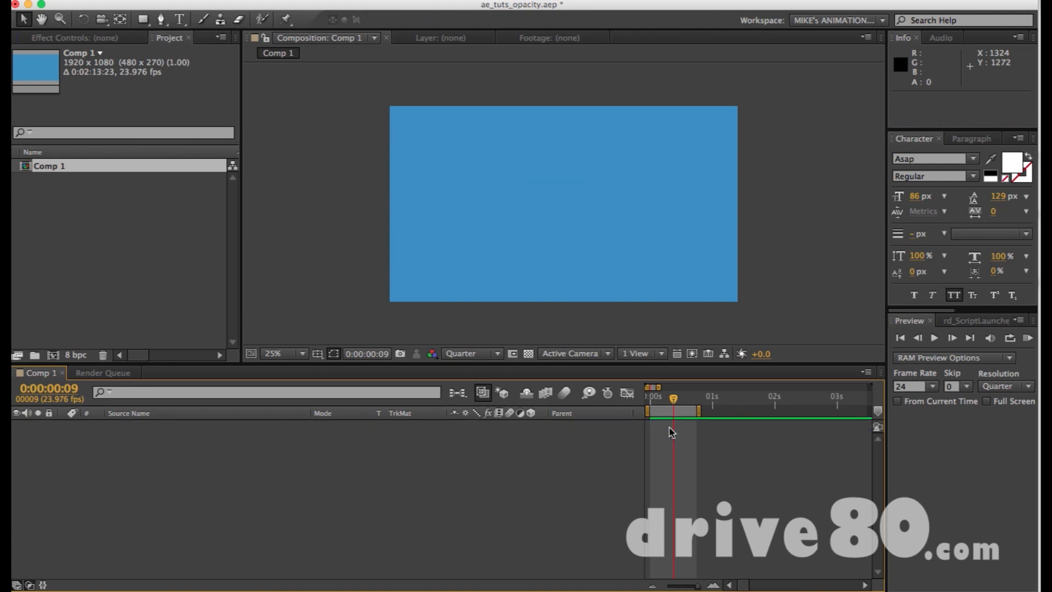
Add the text SALE to the blue composition with a font size of 194 px, and return to the Selection tool.
{"action": "key", "text": "super+t"}
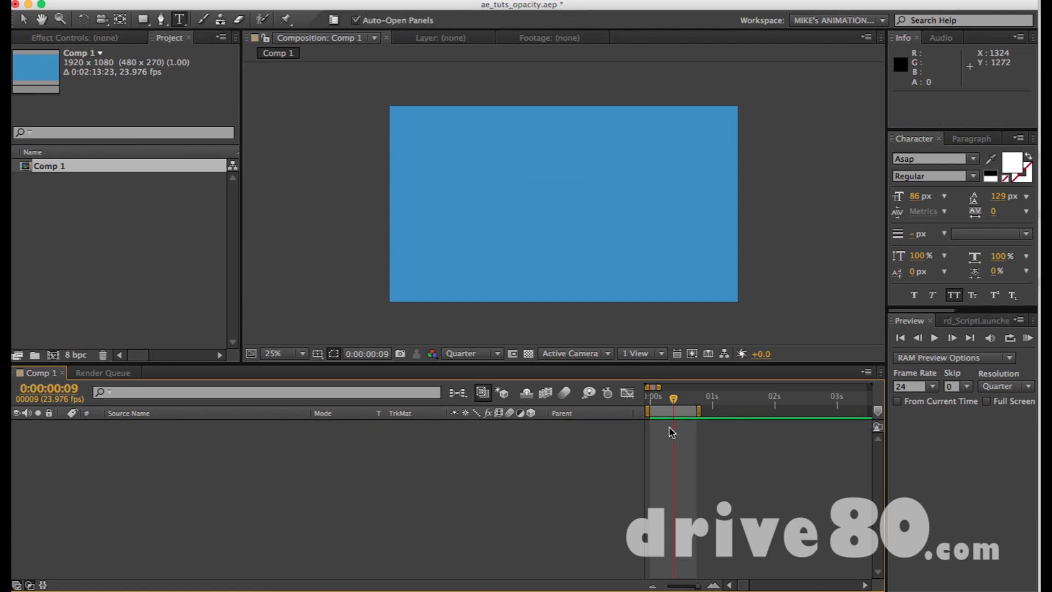
{"action": "left_click", "coordinate": [530, 187]}
{"action": "type", "text": "SALE"}
{"action": "key", "text": "KP_Enter"}
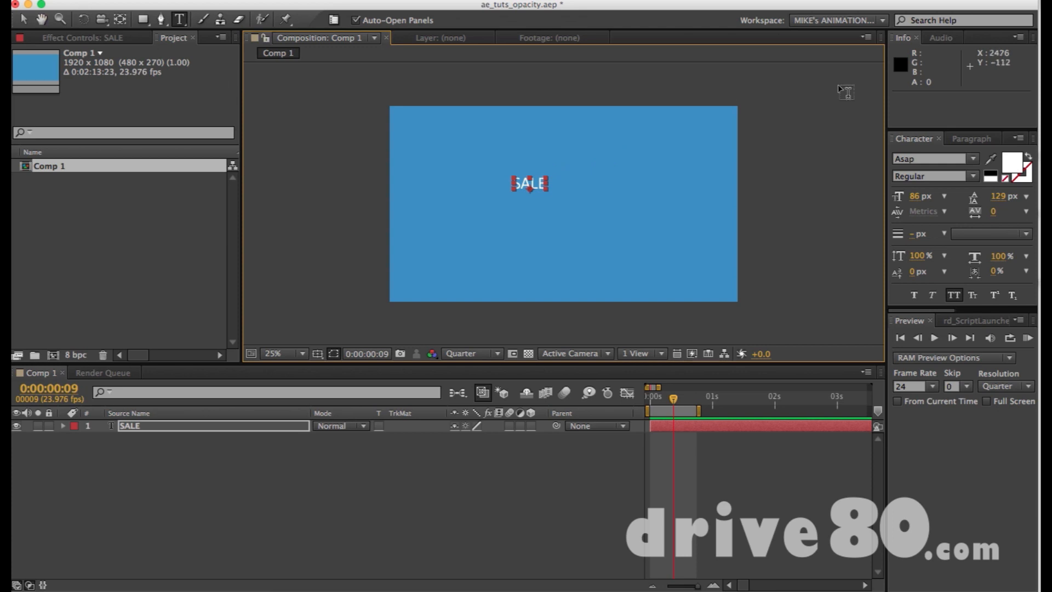
{"action": "left_click", "coordinate": [915, 196]}
{"action": "left_click_drag", "start_coordinate": [914, 195], "coordinate": [998, 202]}
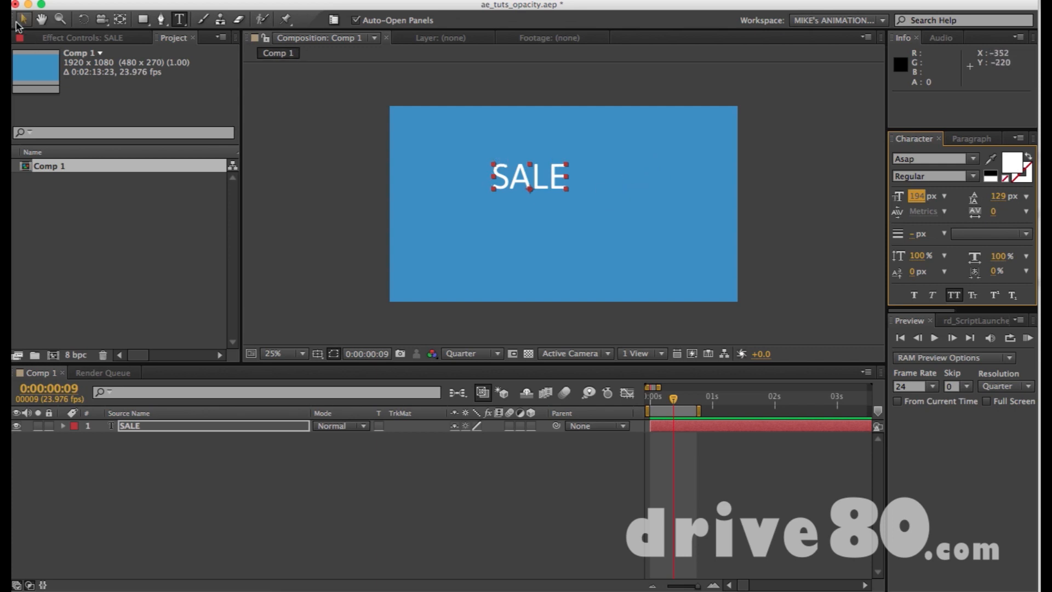
{"action": "left_click", "coordinate": [17, 22]}
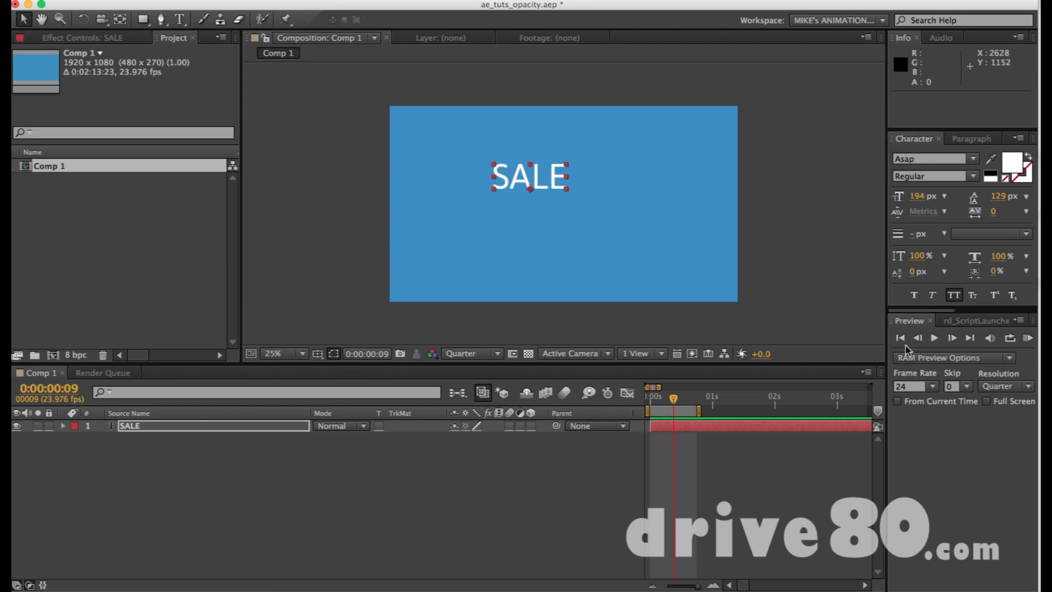
Centre the SALE text horizontally and vertically in the composition.
{"action": "left_click", "coordinate": [964, 320]}
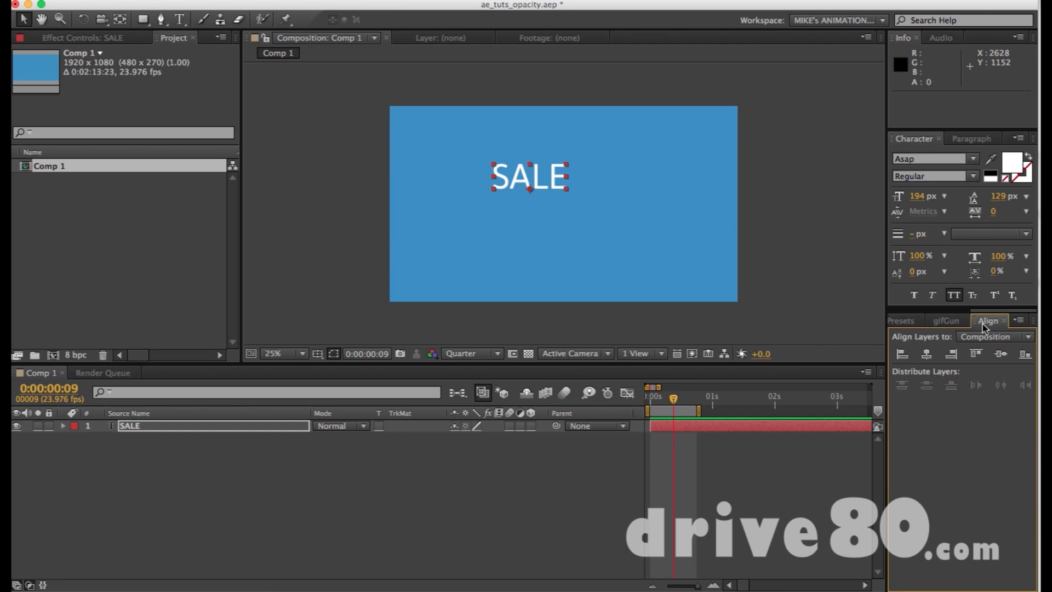
{"action": "left_click", "coordinate": [925, 355]}
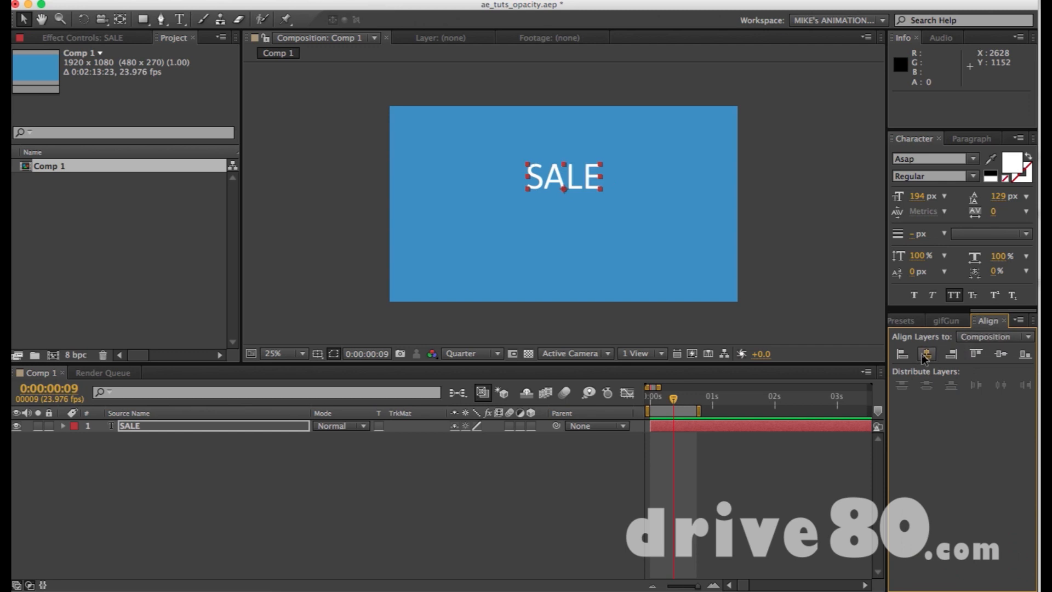
{"action": "left_click", "coordinate": [1001, 354]}
{"action": "left_click", "coordinate": [994, 337]}
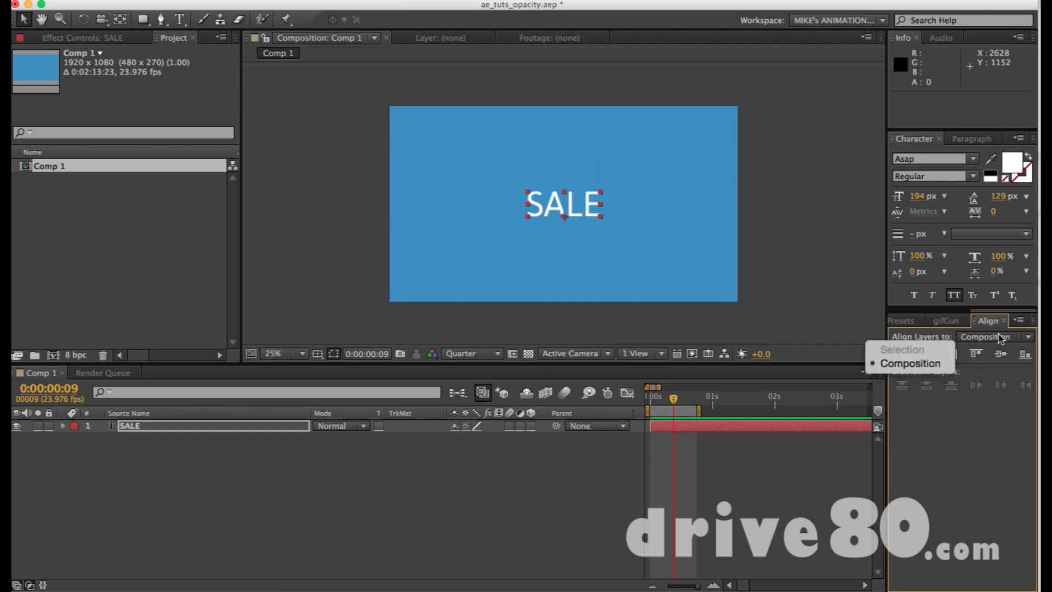
{"action": "left_click", "coordinate": [991, 378]}
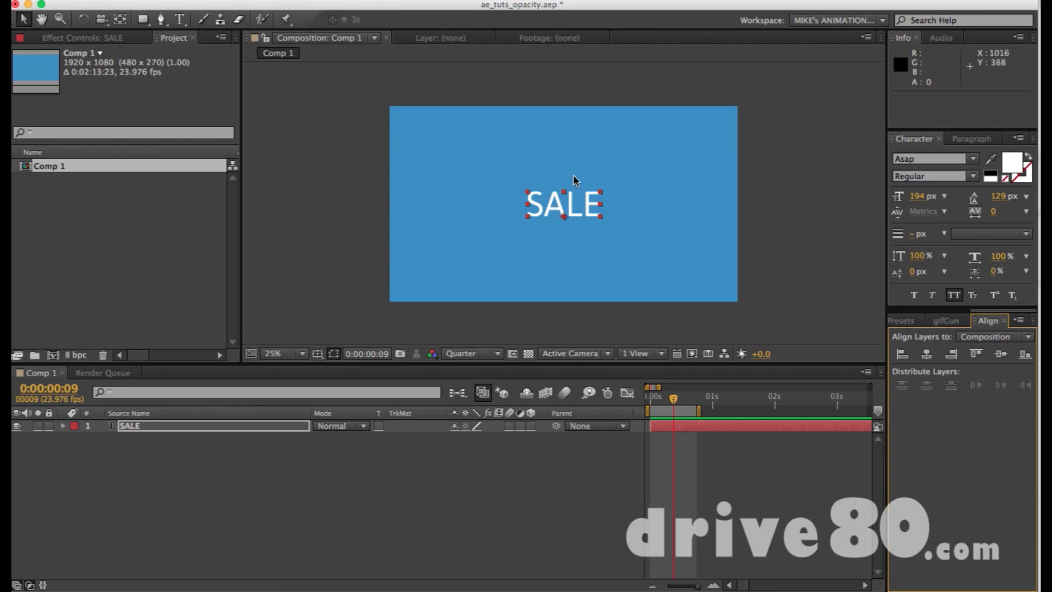
{"action": "left_click", "coordinate": [616, 147]}
{"action": "left_click", "coordinate": [588, 195]}
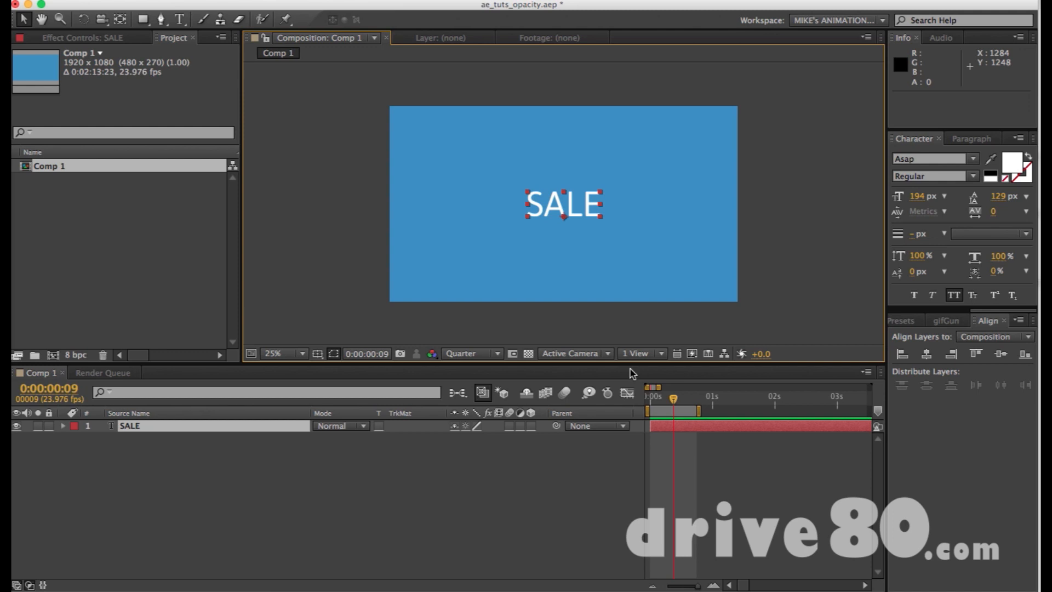
Move the current time to 0:00:00:00 and add an Opacity keyframe of 100% to the SALE layer.
{"action": "key", "text": "equal"}
{"action": "key", "text": "equal"}
{"action": "key", "text": "equal"}
{"action": "key", "text": "equal"}
{"action": "key", "text": "equal"}
{"action": "key", "text": "equal"}
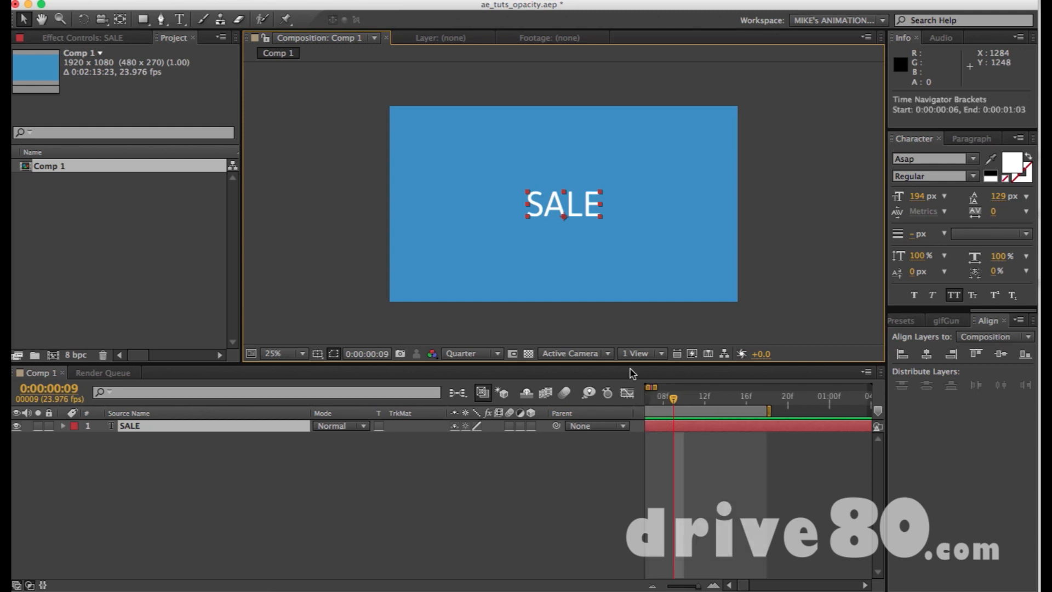
{"action": "key", "text": "Home"}
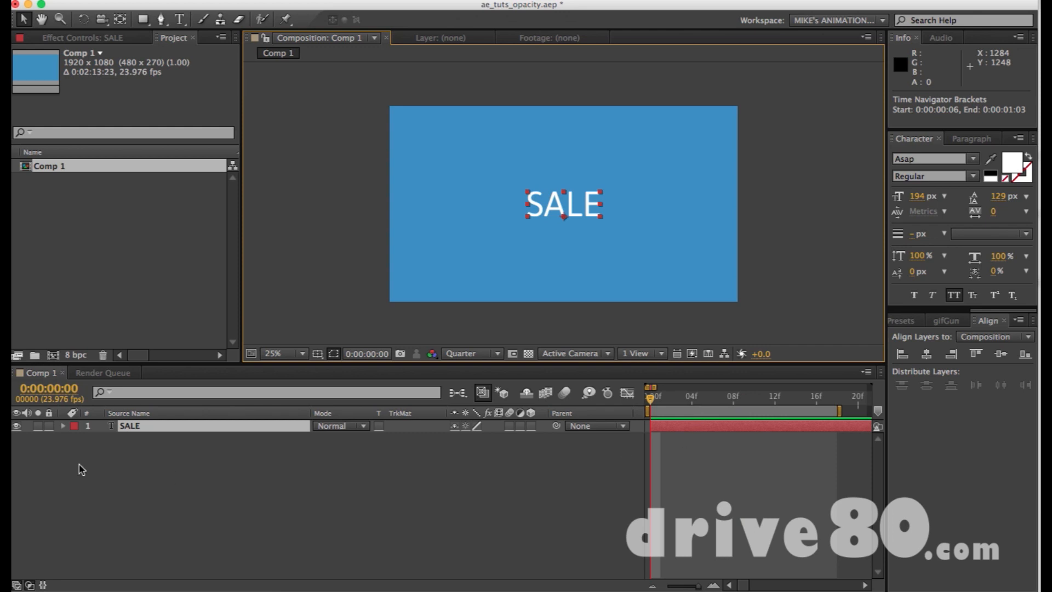
{"action": "key", "text": "t"}
{"action": "key", "text": "minus"}
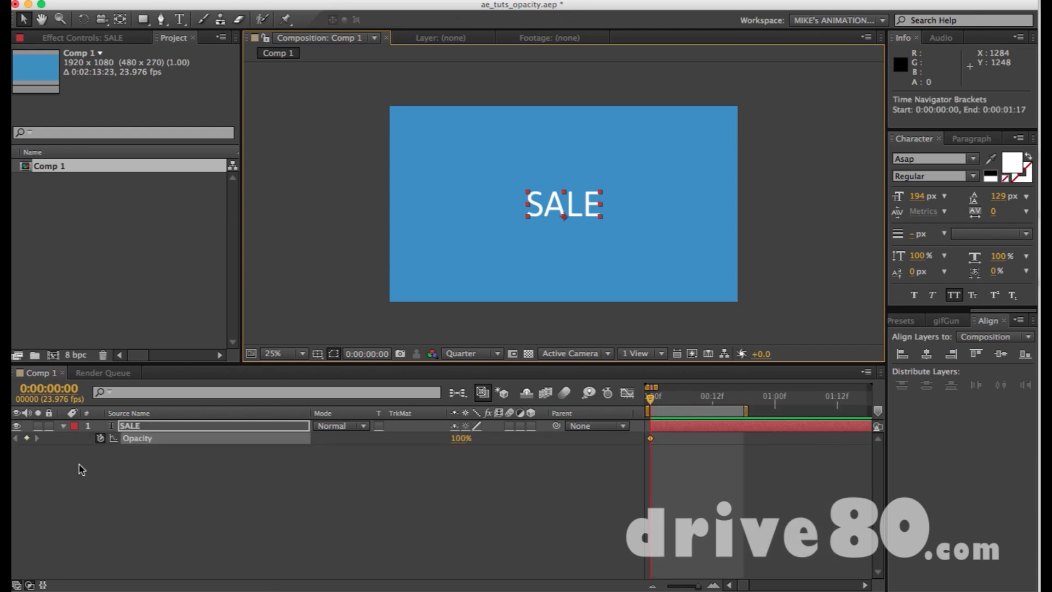
{"action": "key", "text": "equal"}
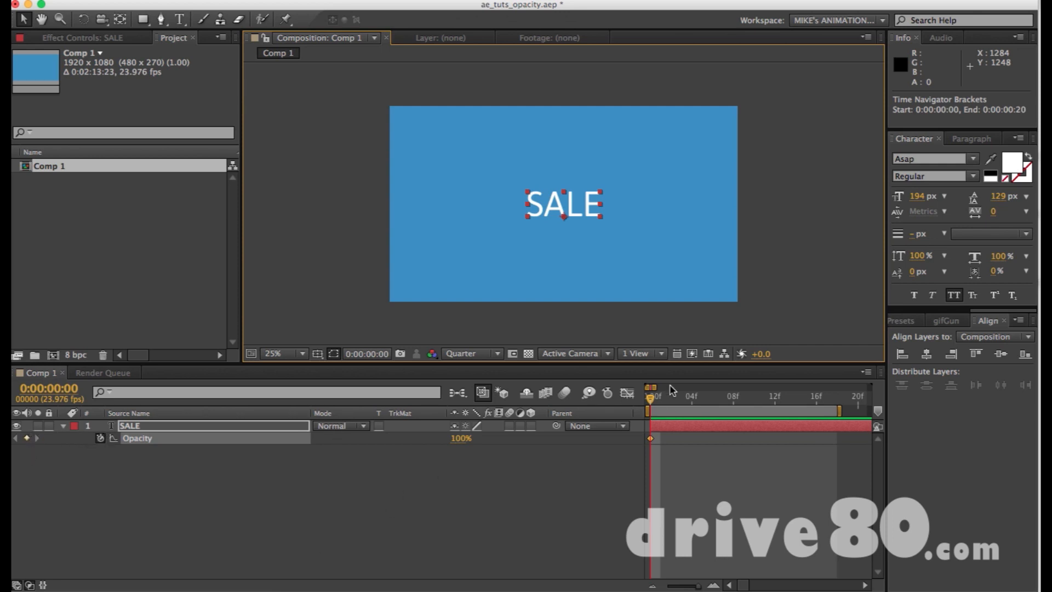
Add Opacity keyframes of 100% to the SALE layer at 0:00:00:09 and 0:00:00:17.
{"action": "left_click_drag", "start_coordinate": [672, 399], "coordinate": [742, 398]}
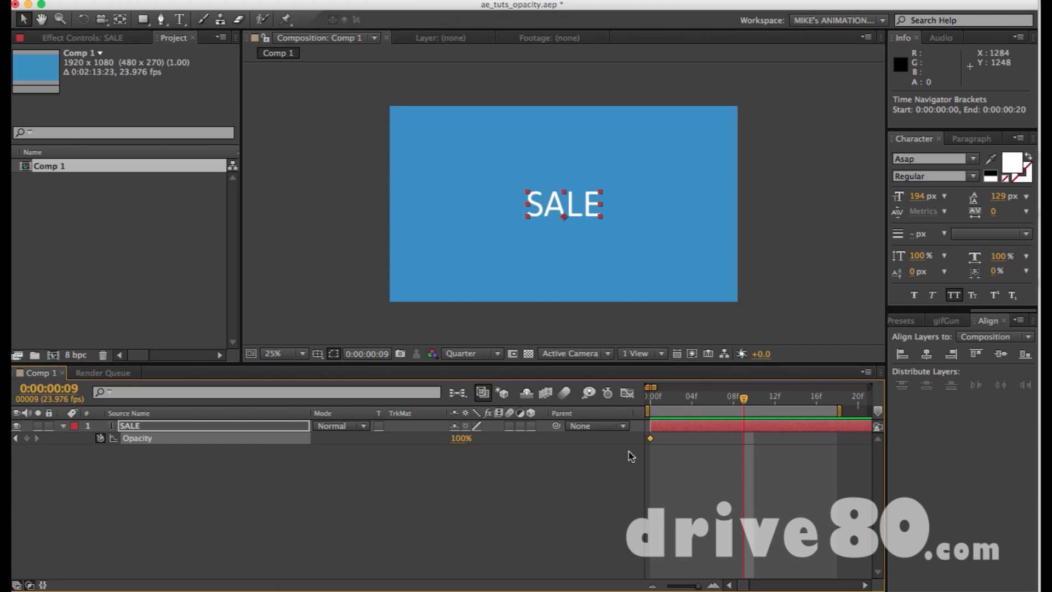
{"action": "key", "text": "alt+shift+t"}
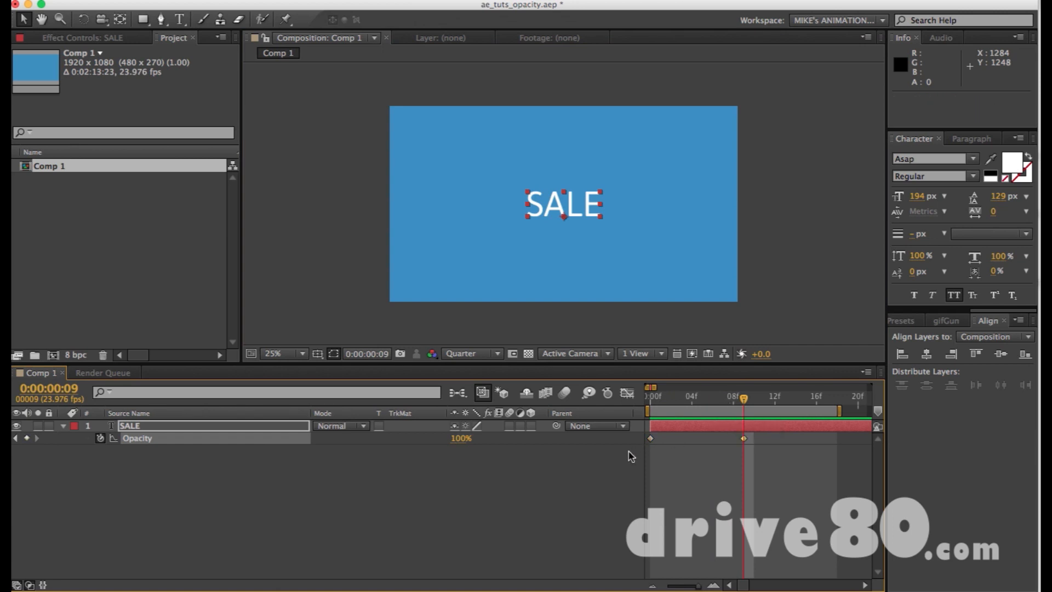
{"action": "key", "text": "ctrl+z"}
{"action": "key", "text": "super+z"}
{"action": "left_click_drag", "start_coordinate": [459, 441], "coordinate": [546, 445]}
{"action": "left_click_drag", "start_coordinate": [744, 398], "coordinate": [833, 396]}
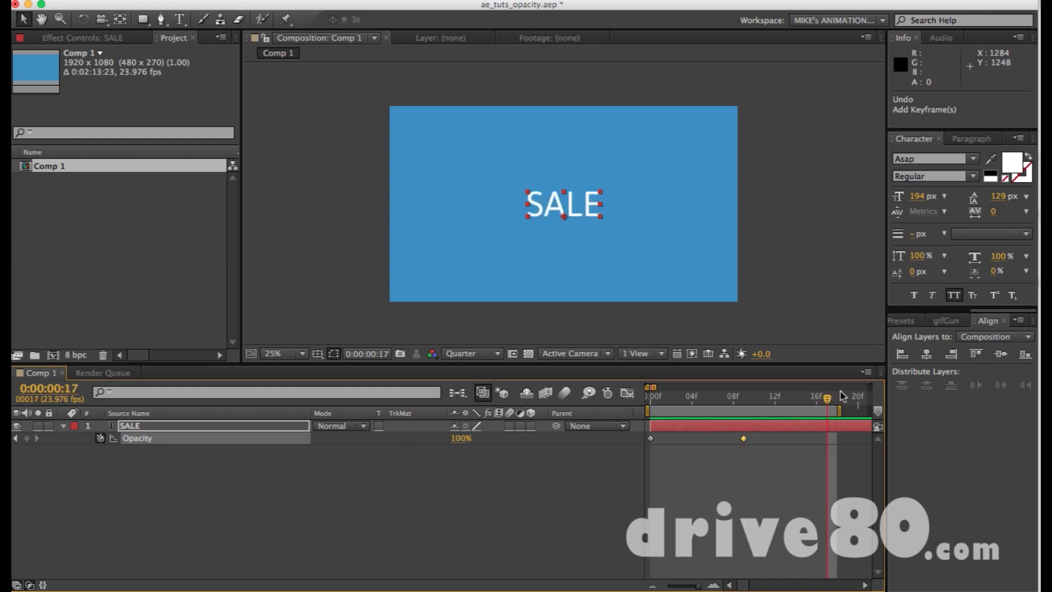
{"action": "left_click", "coordinate": [27, 439]}
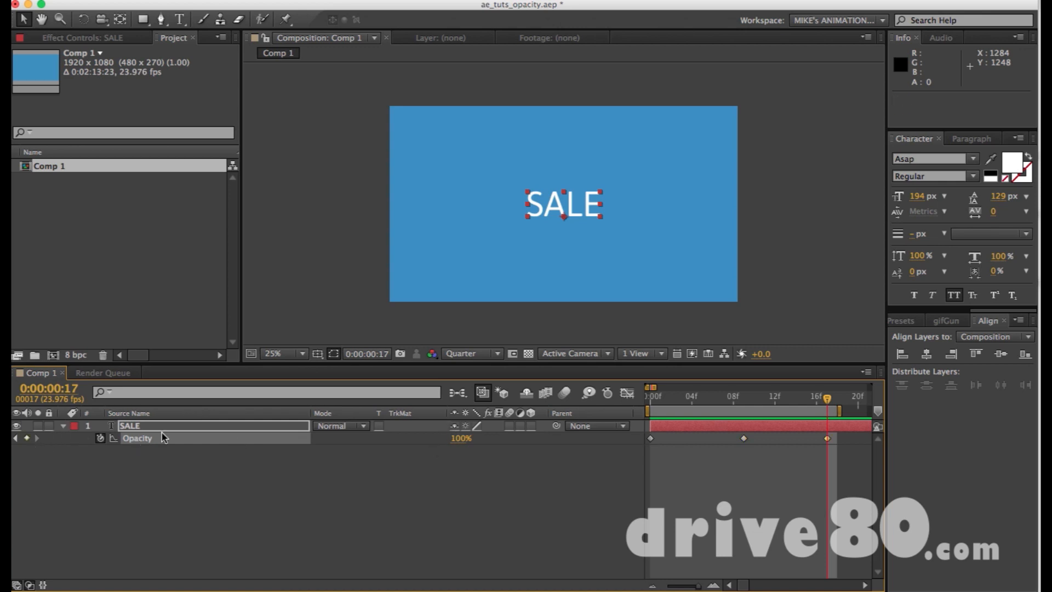
Go back to the SALE layer's first Opacity keyframe at 0:00:00:00 and set its value to 0%.
{"action": "key", "text": "j"}
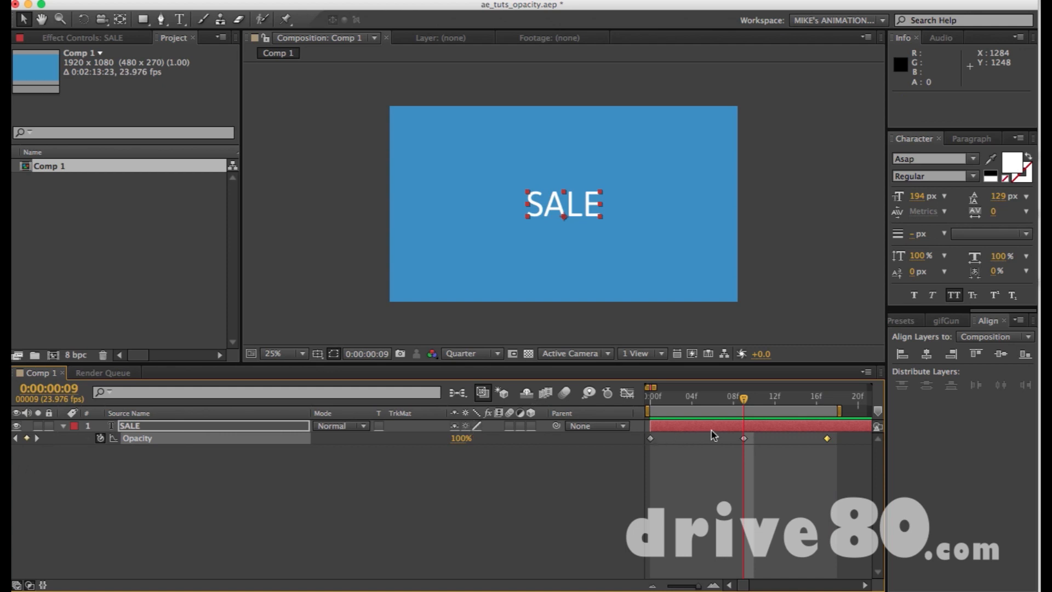
{"action": "key", "text": "j"}
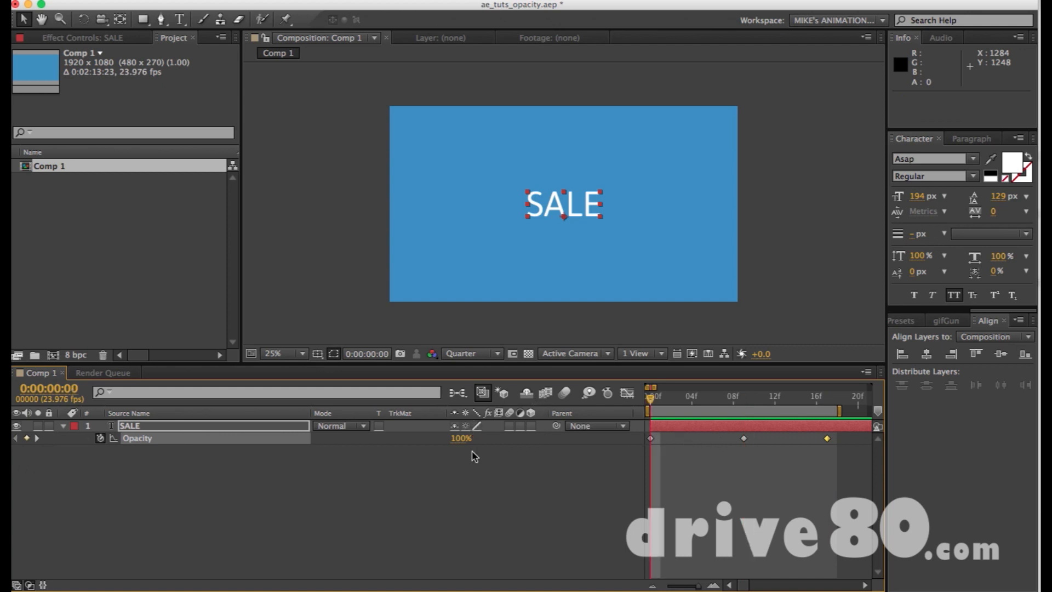
{"action": "left_click_drag", "start_coordinate": [461, 439], "coordinate": [223, 431]}
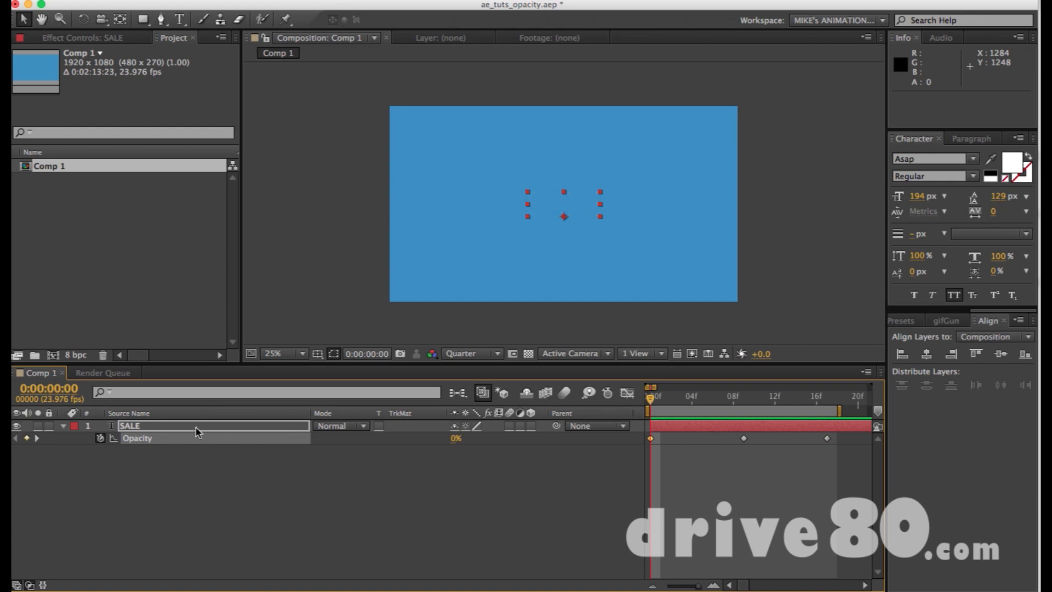
Scrub through the fade-in and set the SALE layer's last Opacity keyframe at 0:00:00:17 to 0%.
{"action": "left_click_drag", "start_coordinate": [649, 401], "coordinate": [827, 399]}
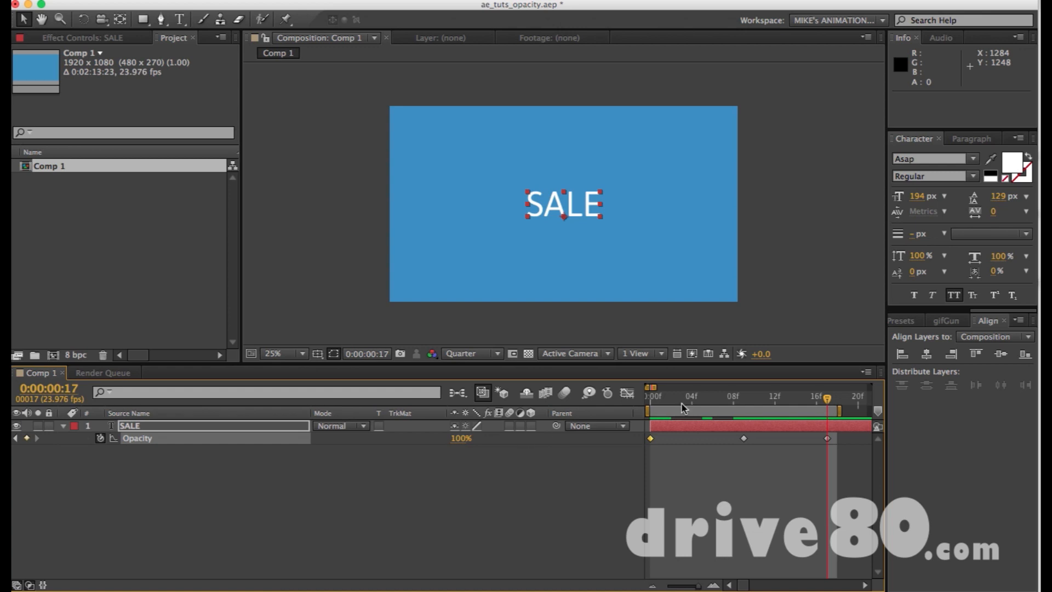
{"action": "left_click_drag", "start_coordinate": [665, 401], "coordinate": [642, 400]}
{"action": "key", "text": "k"}
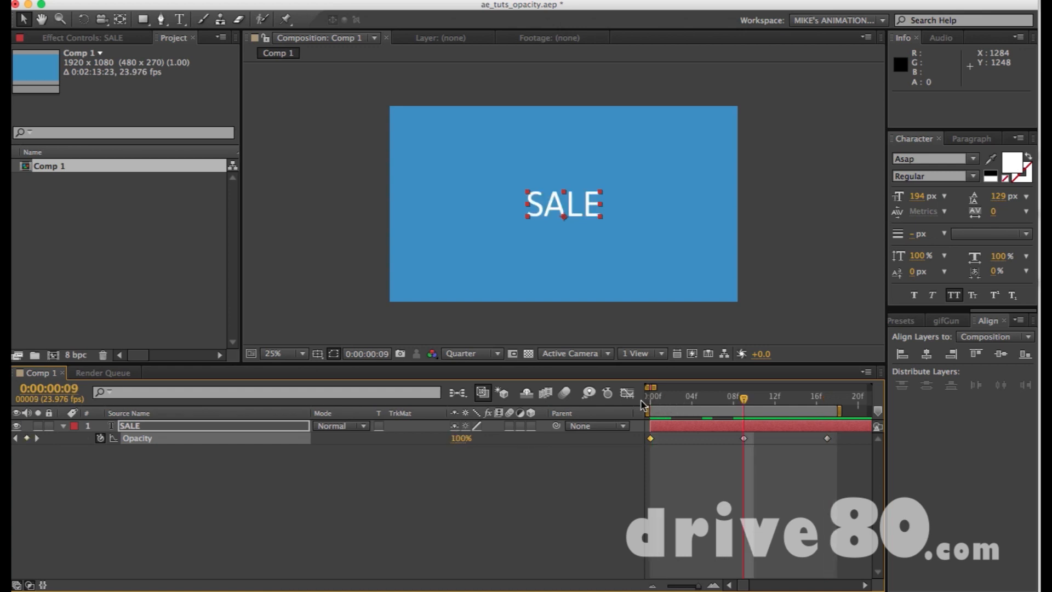
{"action": "key", "text": "k"}
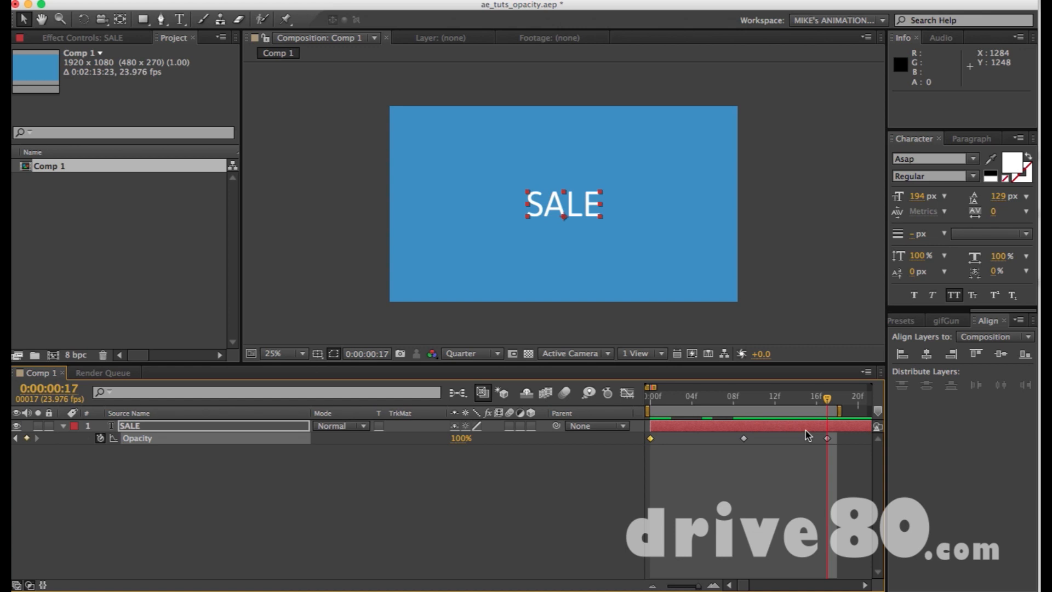
{"action": "left_click_drag", "start_coordinate": [460, 438], "coordinate": [335, 444]}
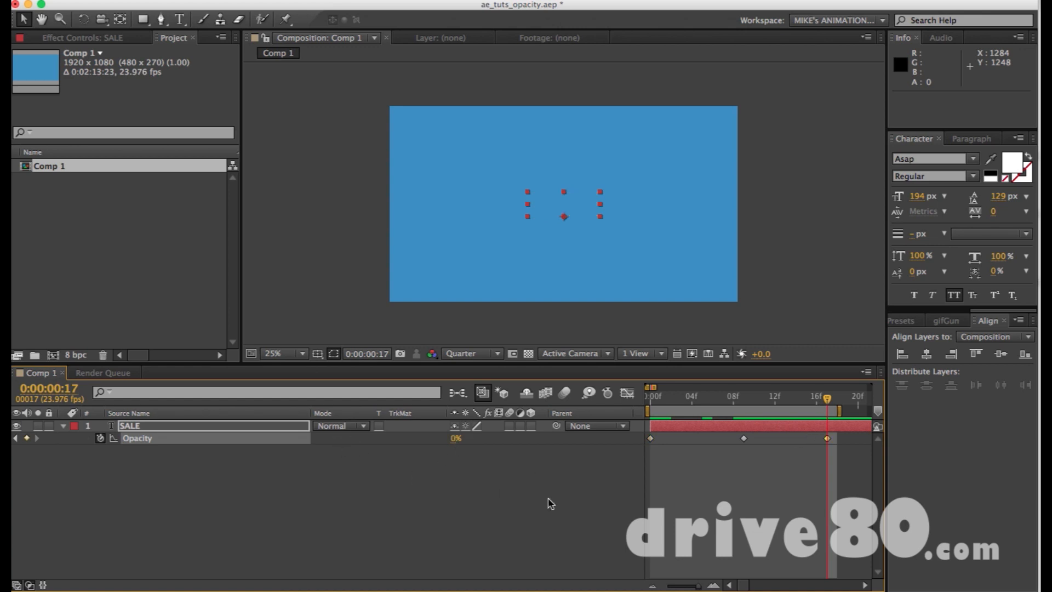
Preview the SALE text's fade-in and fade-out, and end the playback by selecting its layer.
{"action": "left_click", "coordinate": [564, 504]}
{"action": "key", "text": "KP_0"}
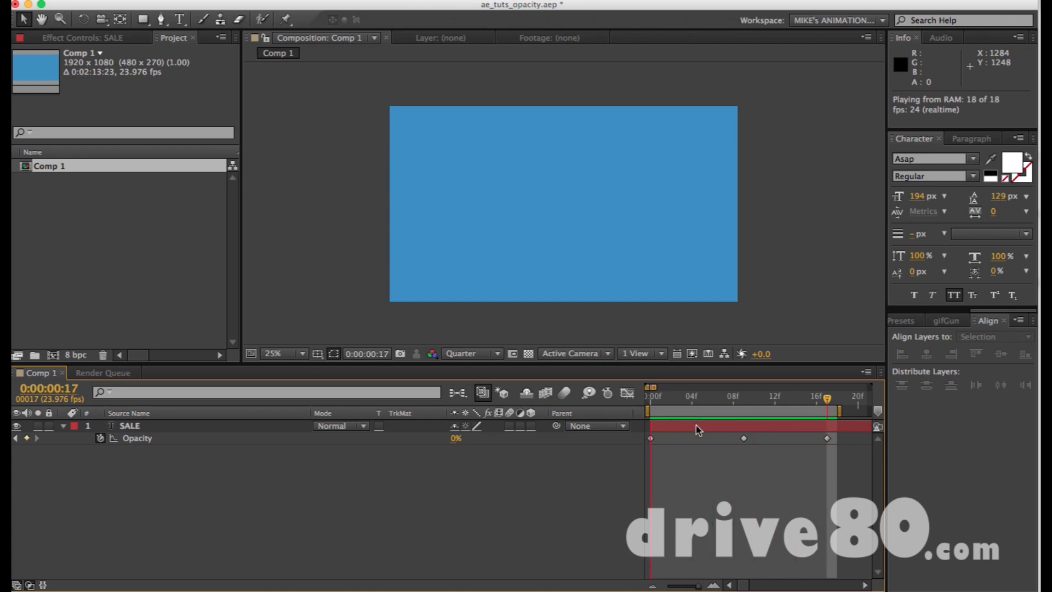
{"action": "left_click", "coordinate": [695, 425]}
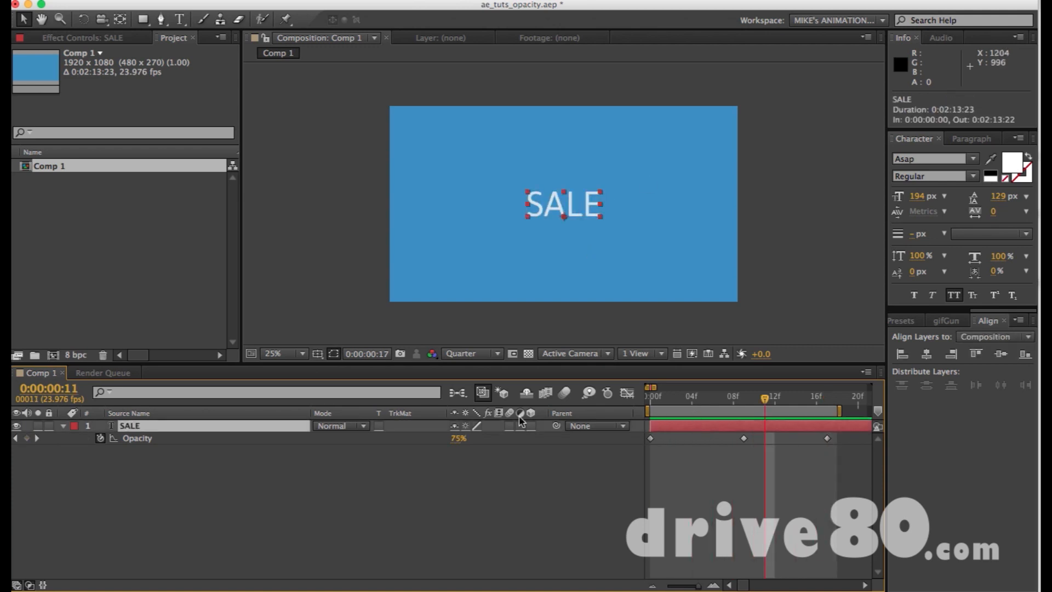
Enlarge the SALE text to a font size of 327 px and centre it vertically in the composition again.
{"action": "left_click_drag", "start_coordinate": [456, 438], "coordinate": [481, 437]}
{"action": "key", "text": "super+z"}
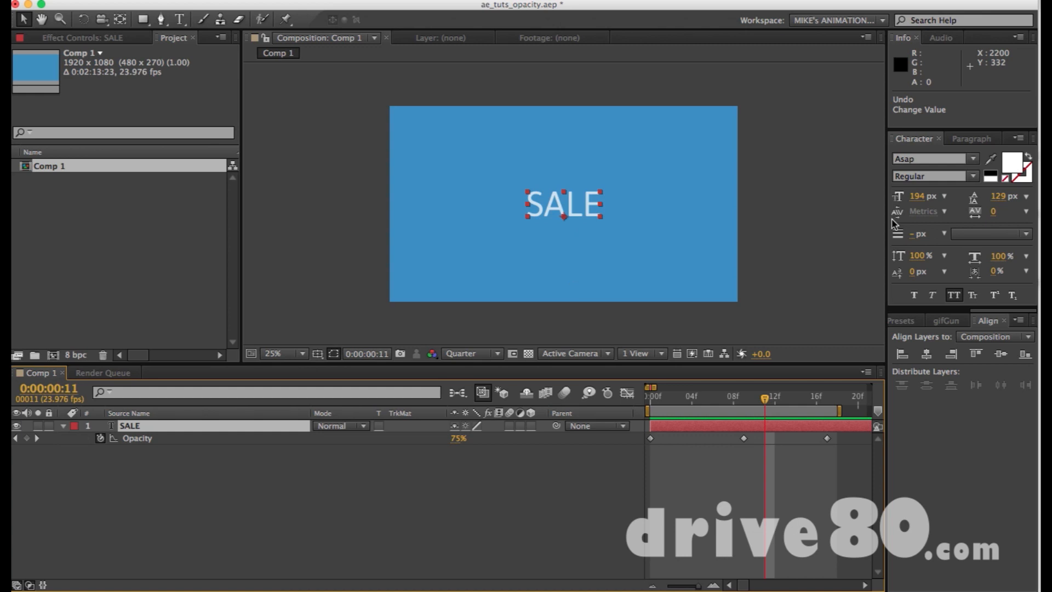
{"action": "left_click_drag", "start_coordinate": [917, 196], "coordinate": [1014, 196]}
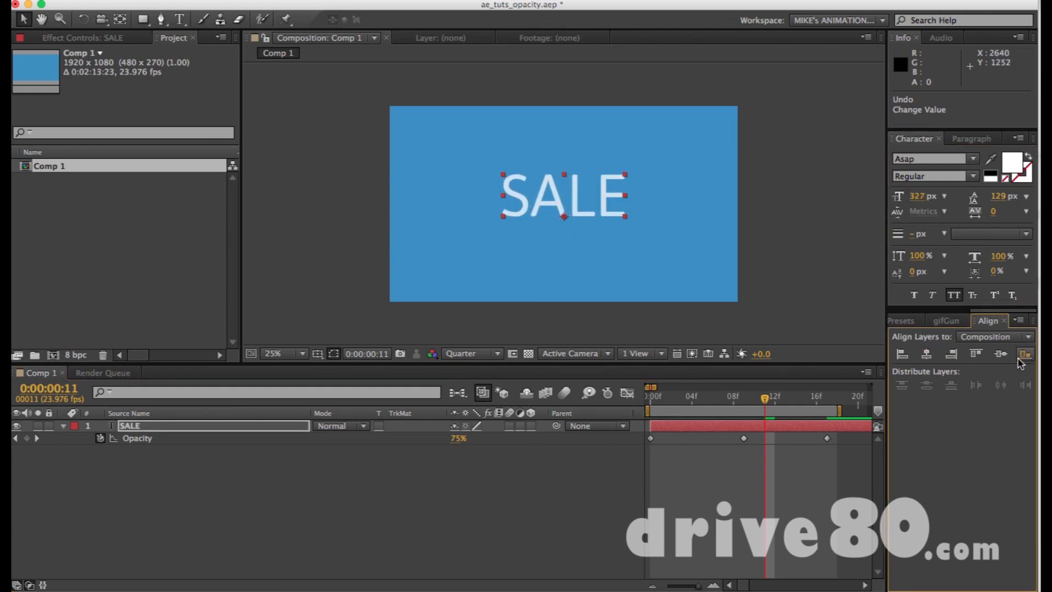
{"action": "left_click", "coordinate": [1000, 354]}
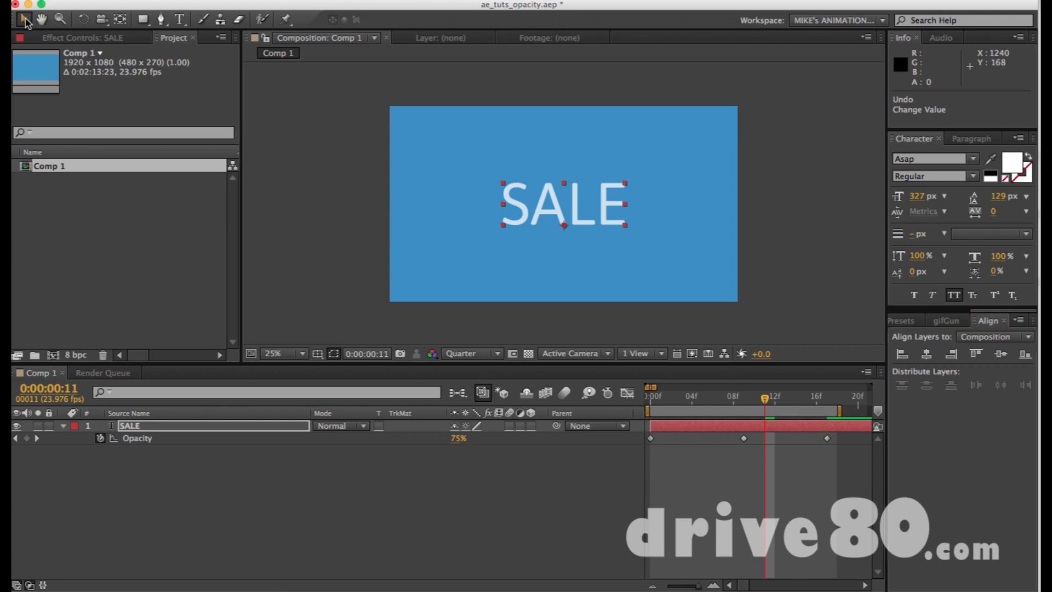
{"action": "left_click", "coordinate": [755, 191]}
Move the current time to the middle Opacity keyframe at 0:00:00:09 and examine the spacing of the keyframes in the timeline.
{"action": "mouse_move", "coordinate": [750, 397]}
{"action": "left_mouse_down"}
{"action": "mouse_move", "coordinate": [653, 397]}
{"action": "mouse_move", "coordinate": [747, 399]}
{"action": "left_mouse_up"}
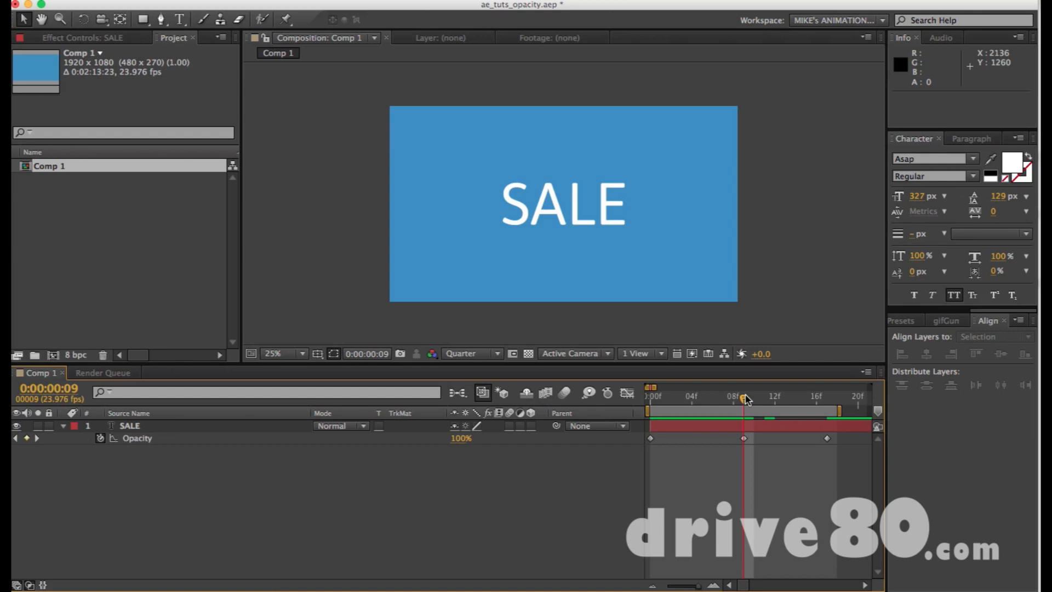
{"action": "key", "text": "minus"}
{"action": "key", "text": "minus"}
{"action": "key", "text": "minus"}
{"action": "key", "text": "minus"}
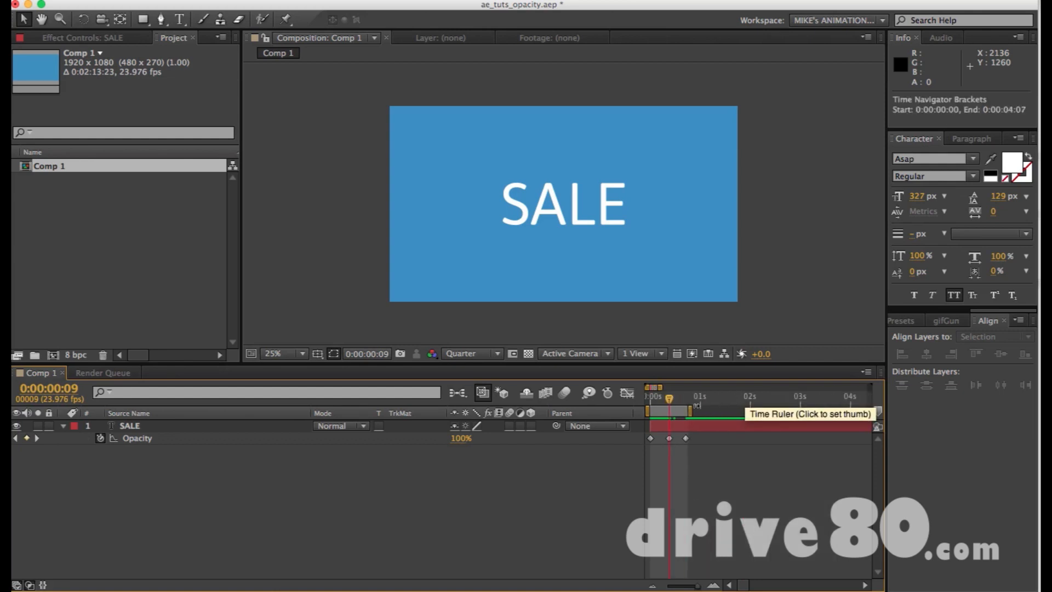
{"action": "key", "text": "equal"}
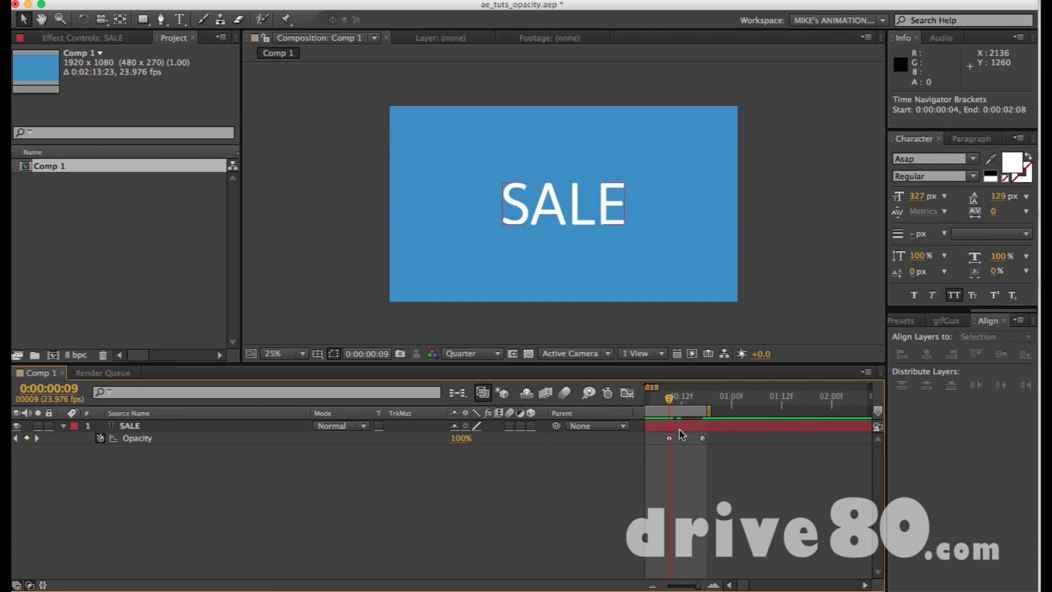
{"action": "scroll", "coordinate": [661, 447], "scroll_direction": "left", "scroll_amount": 2}
{"action": "key", "text": "minus"}
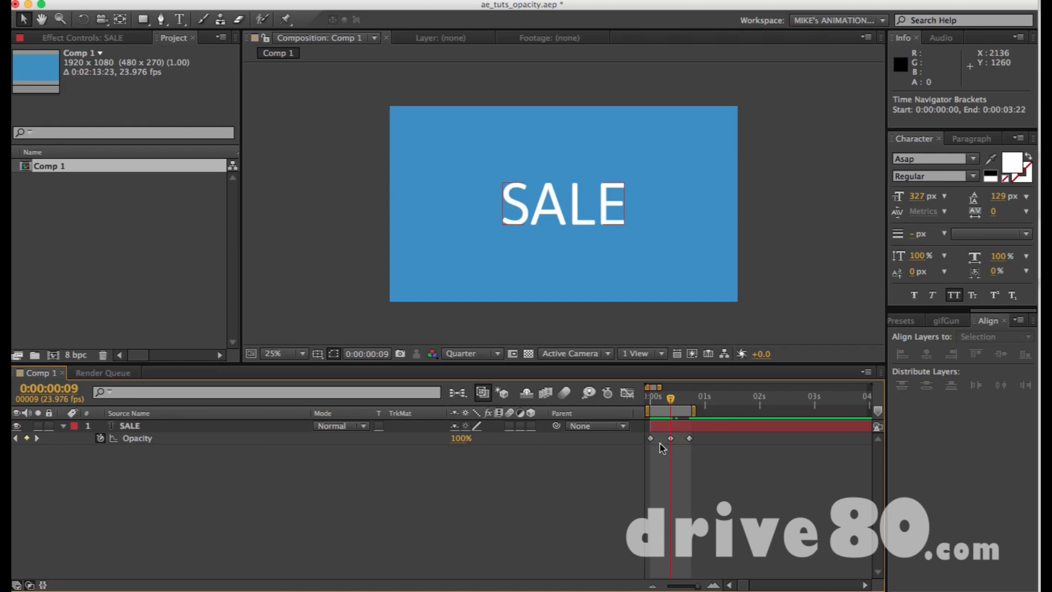
{"action": "key", "text": "equal"}
{"action": "scroll", "coordinate": [662, 447], "scroll_direction": "left", "scroll_amount": 1}
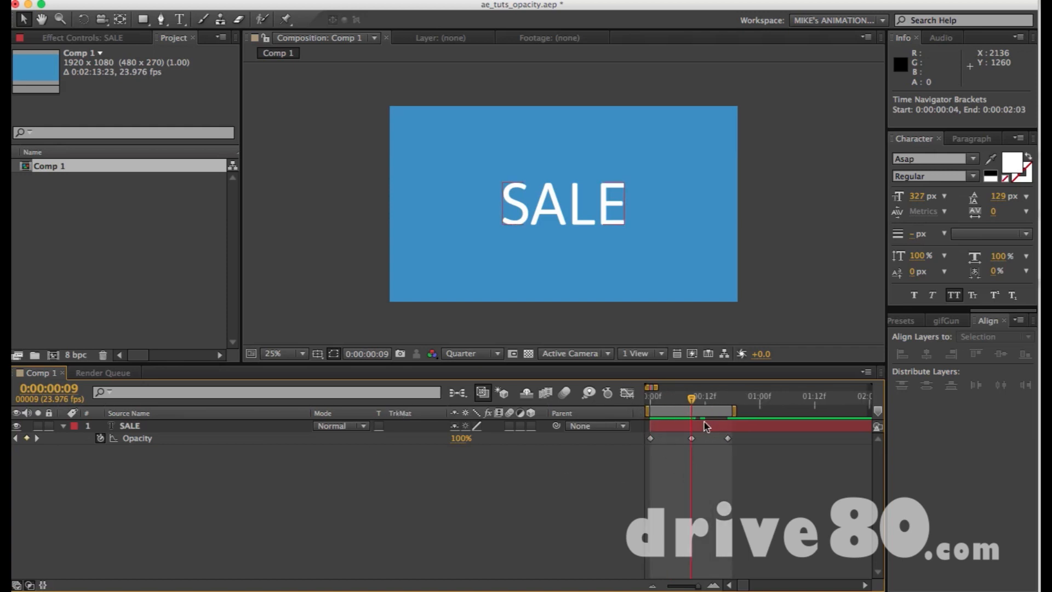
Extend the work area's end to 0:00:01:07 and move the last Opacity keyframe to 0:00:01:07.
{"action": "key", "text": "minus"}
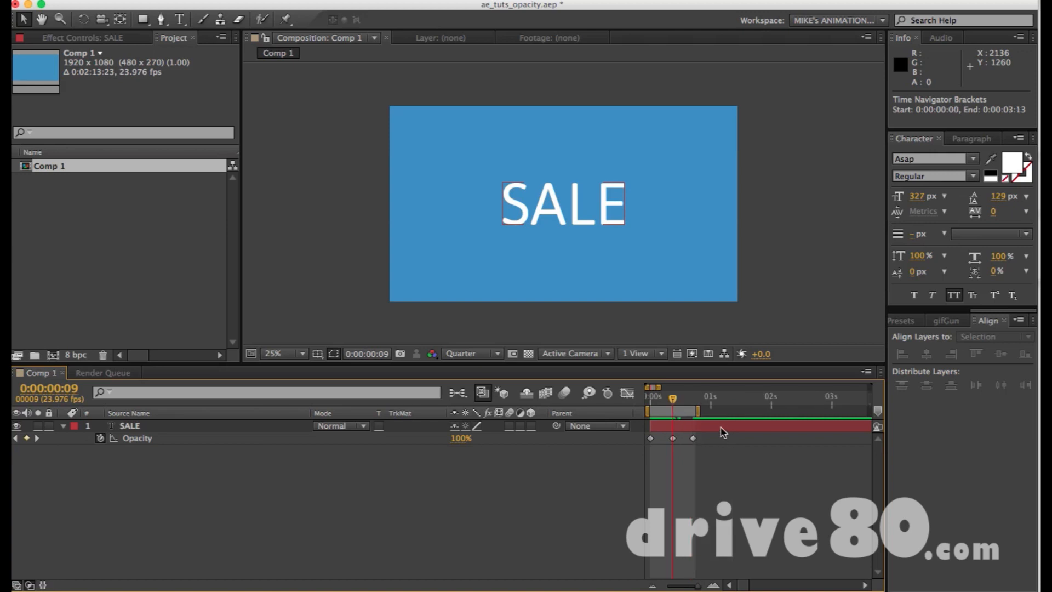
{"action": "left_click_drag", "start_coordinate": [698, 411], "coordinate": [732, 410]}
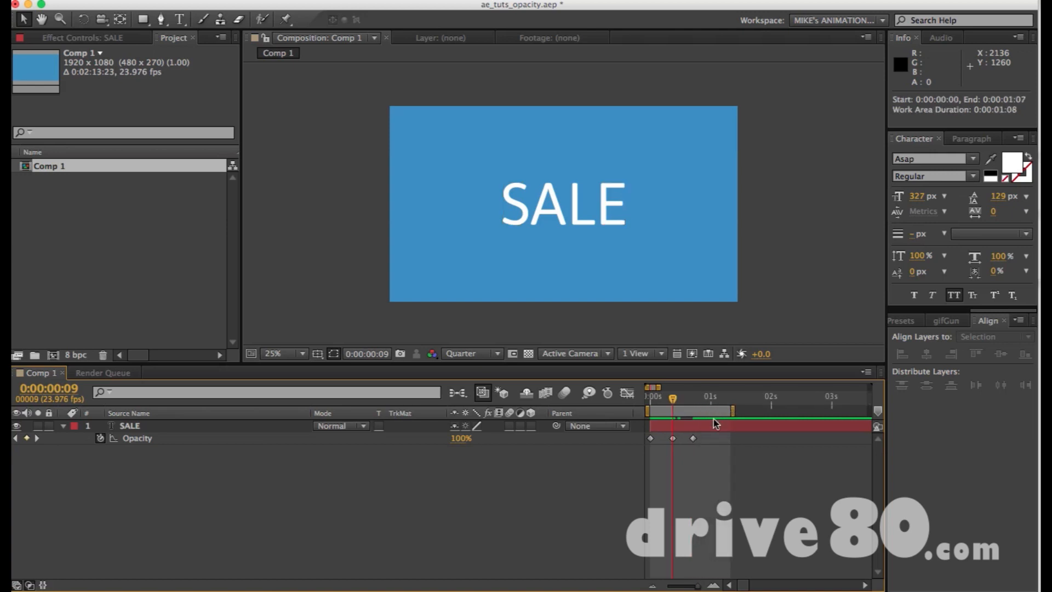
{"action": "left_click_drag", "start_coordinate": [693, 439], "coordinate": [729, 439]}
Add an Opacity keyframe of 100% to the SALE layer at 0:00:00:22.
{"action": "left_click_drag", "start_coordinate": [674, 405], "coordinate": [707, 408]}
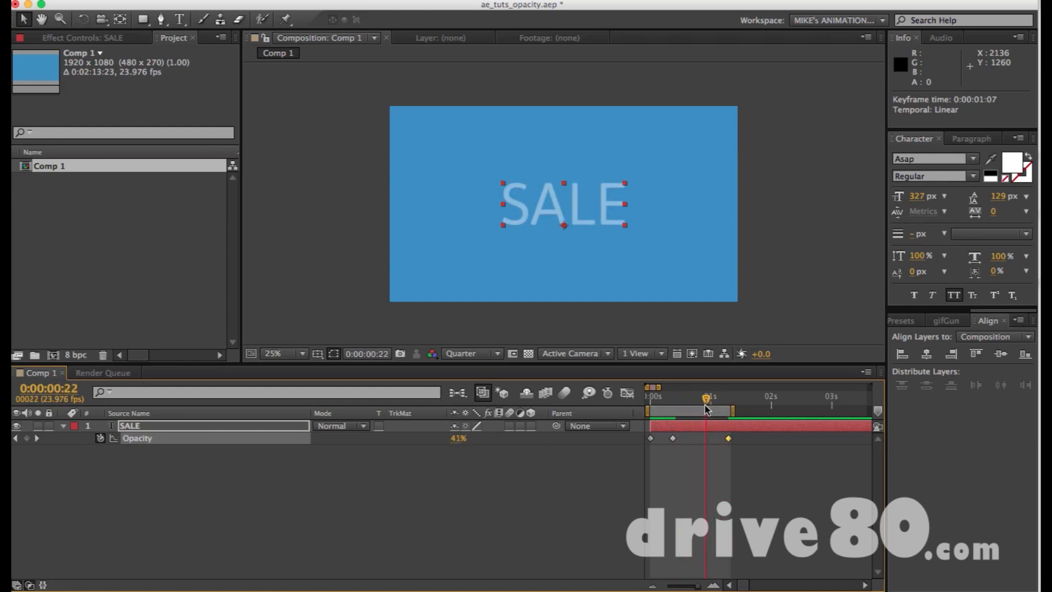
{"action": "left_click", "coordinate": [704, 428]}
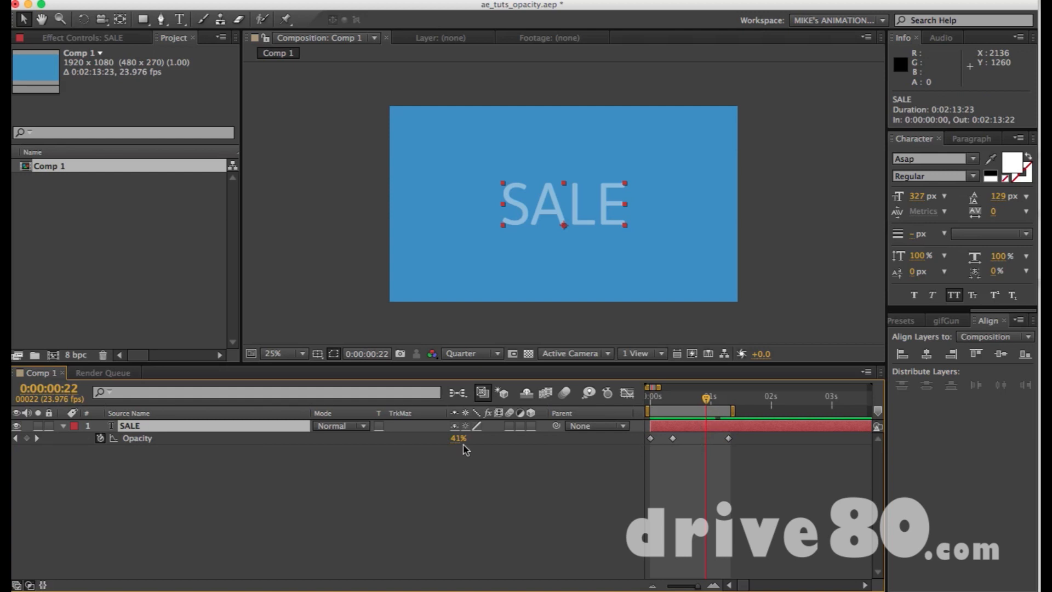
{"action": "left_click_drag", "start_coordinate": [453, 439], "coordinate": [648, 484]}
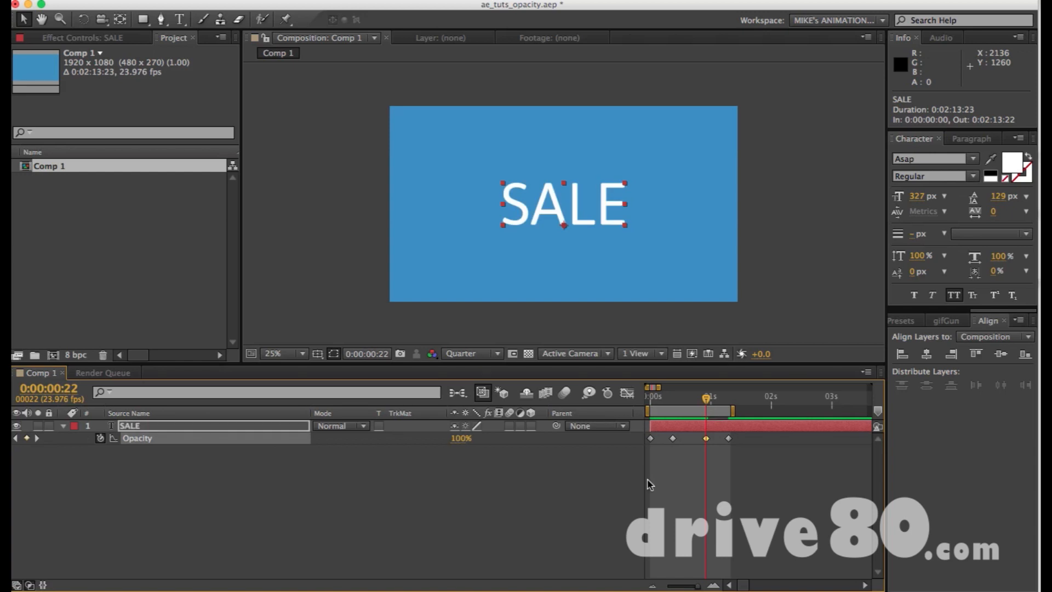
Undo the Opacity keyframe at 0:00:00:22 on the SALE layer and re-create it with a value of 100%.
{"action": "key", "text": "super+z"}
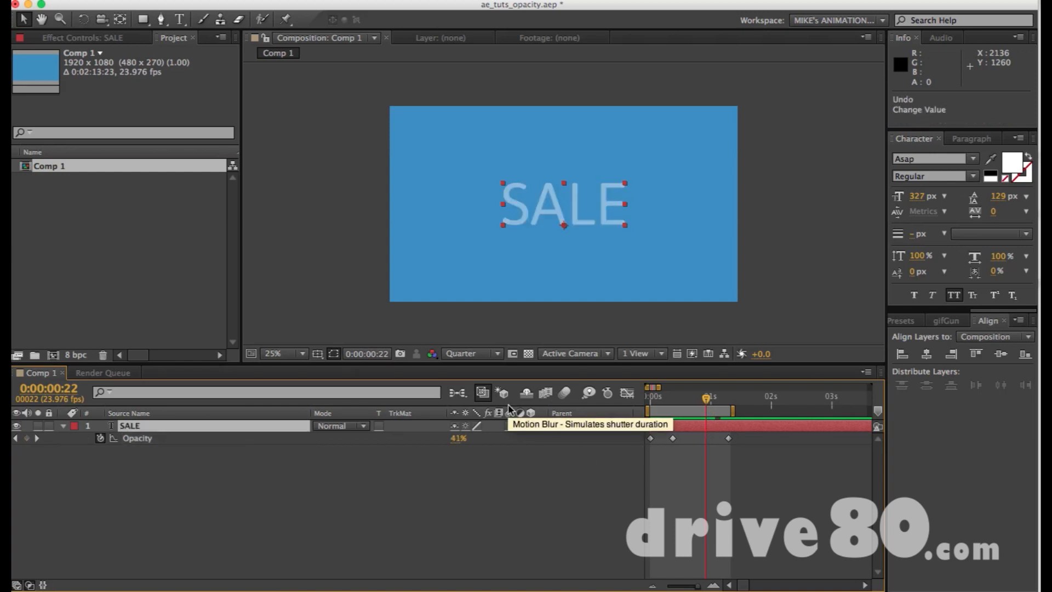
{"action": "left_click", "coordinate": [28, 438]}
{"action": "left_click_drag", "start_coordinate": [453, 439], "coordinate": [605, 441]}
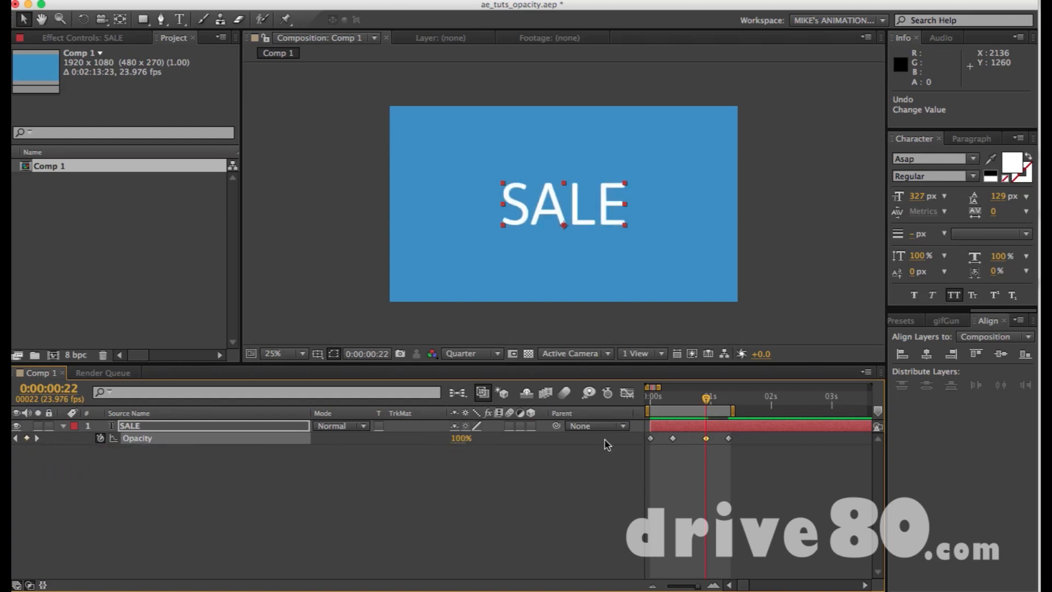
{"action": "key", "text": "super+z"}
{"action": "key", "text": "super+z"}
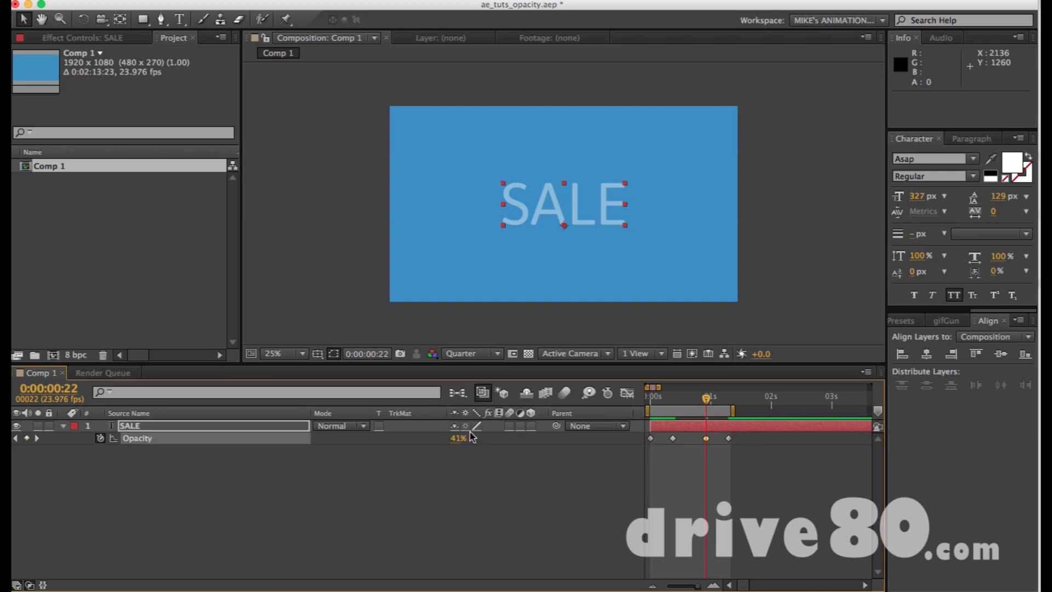
{"action": "left_click_drag", "start_coordinate": [458, 439], "coordinate": [589, 449]}
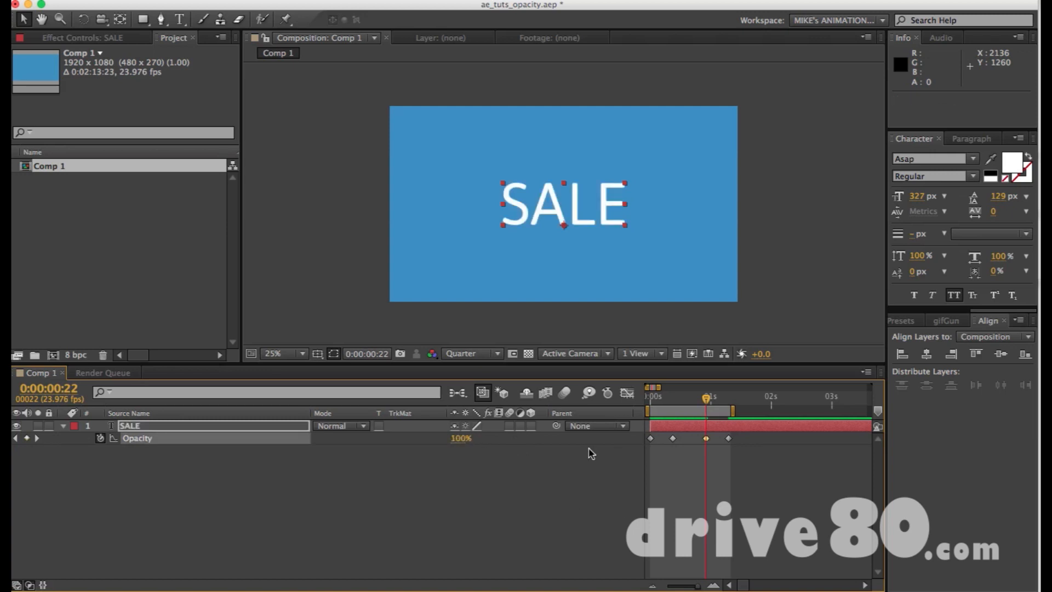
{"action": "key", "text": "super+z"}
{"action": "key", "text": "super+z"}
Extend the work area's end to about 2.5 seconds, move the last two Opacity keyframes together to 0:00:02:00 and 0:00:02:09, and preview.
{"action": "key", "text": "KP_0"}
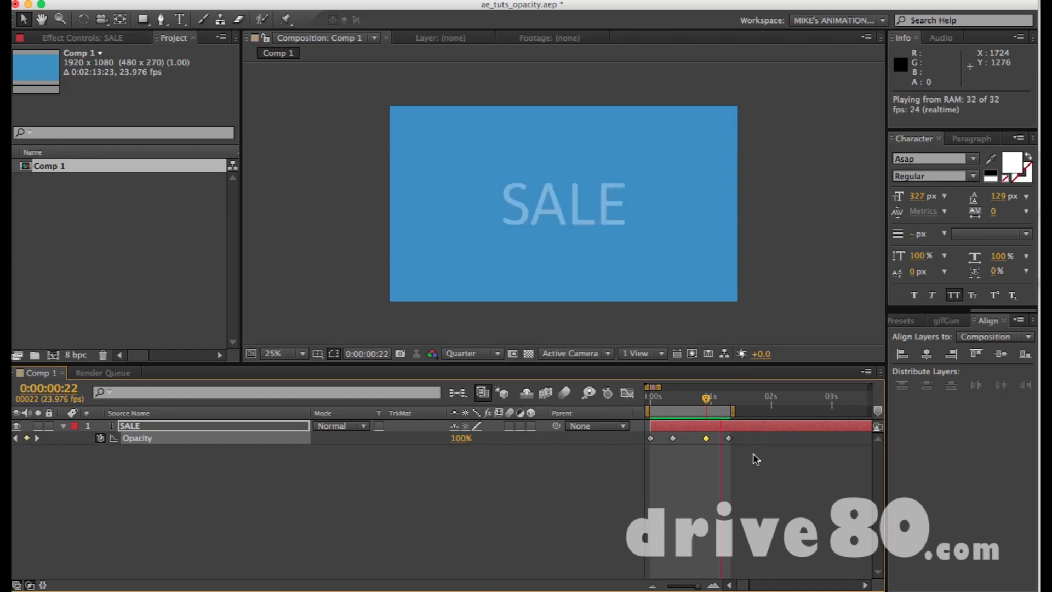
{"action": "left_click_drag", "start_coordinate": [733, 411], "coordinate": [809, 411]}
{"action": "left_click_drag", "start_coordinate": [745, 463], "coordinate": [774, 435]}
{"action": "key", "text": "KP_0"}
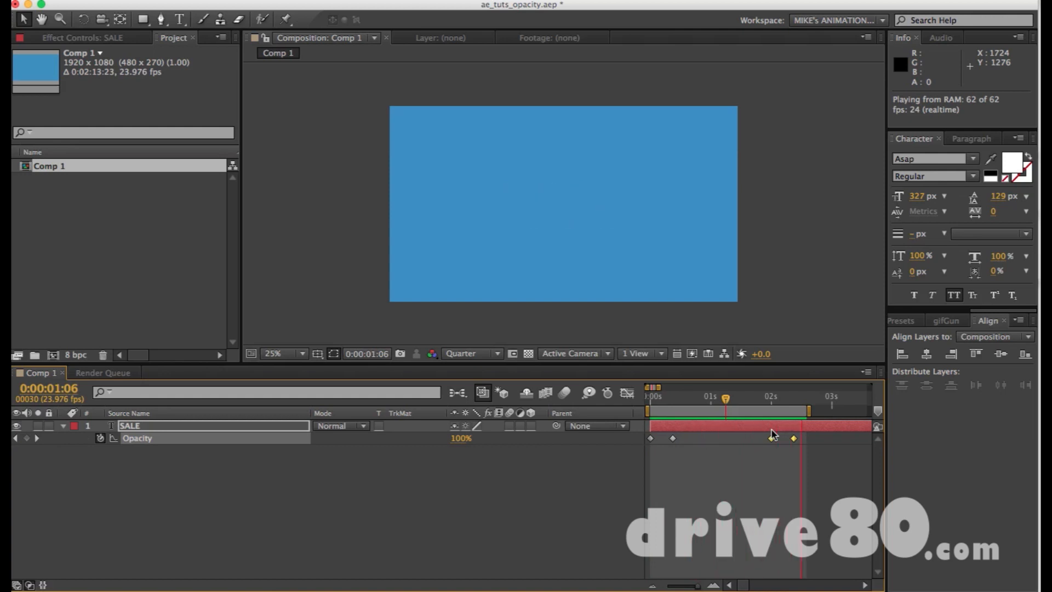
{"action": "key", "text": "space"}
Move the current time to 0:00:03:08, end the work area there and preview the animation.
{"action": "key", "text": "minus"}
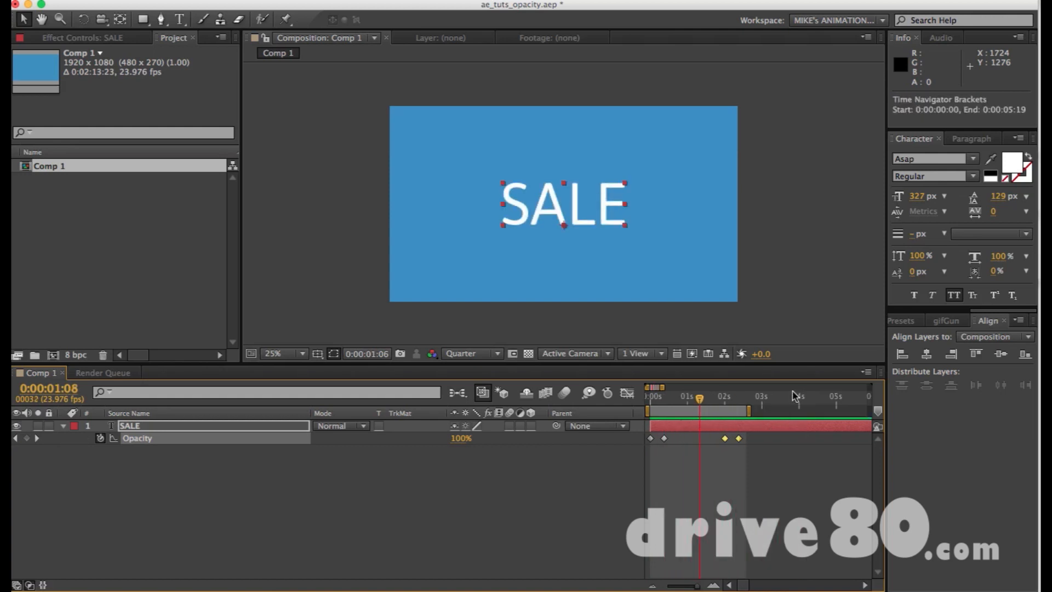
{"action": "left_click_drag", "start_coordinate": [743, 405], "coordinate": [775, 399]}
{"action": "key", "text": "n"}
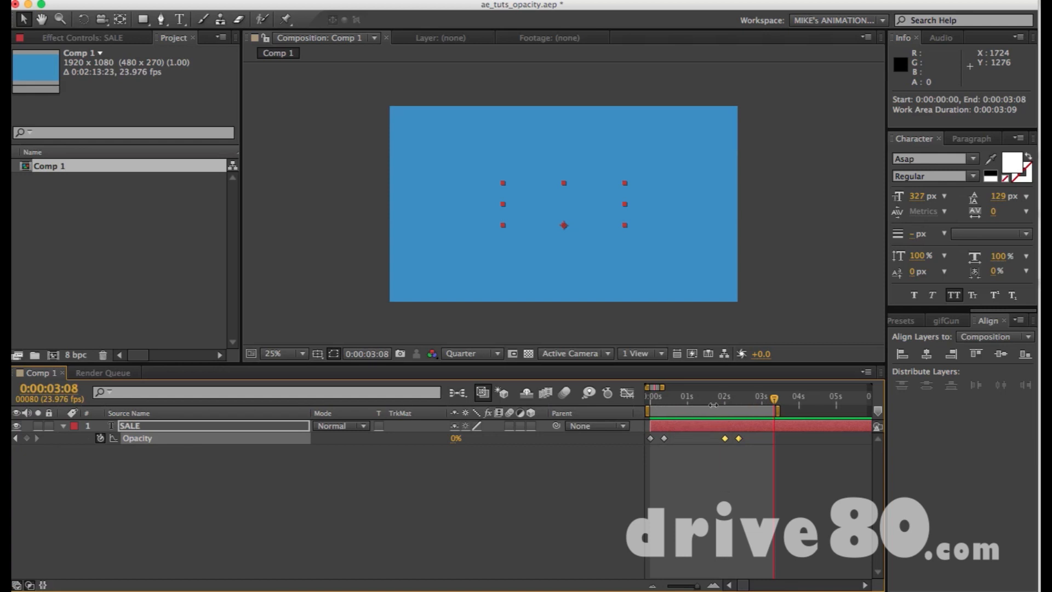
{"action": "key", "text": "KP_0"}
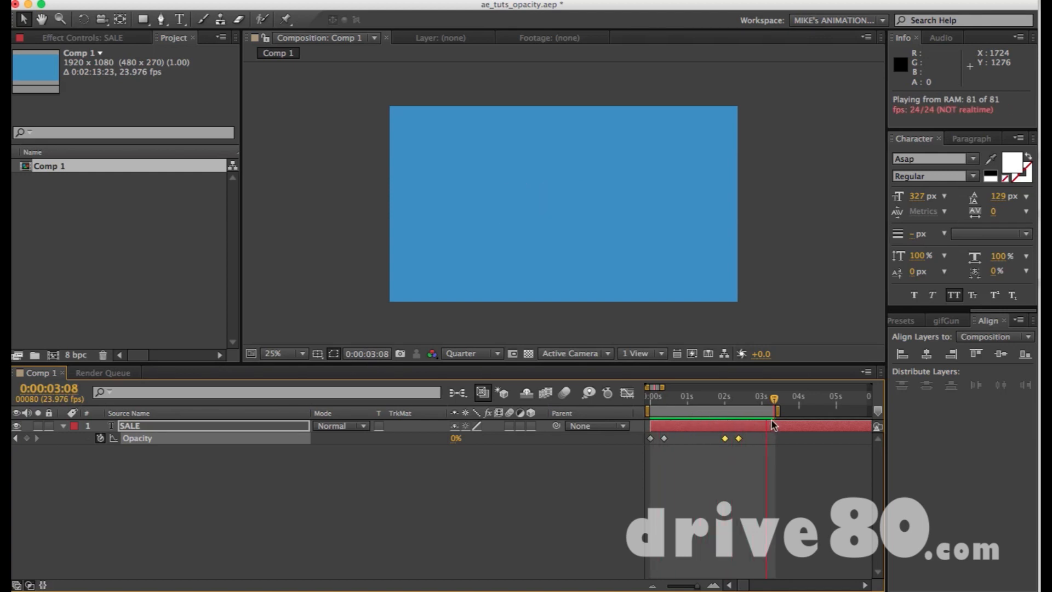
{"action": "key", "text": "space"}
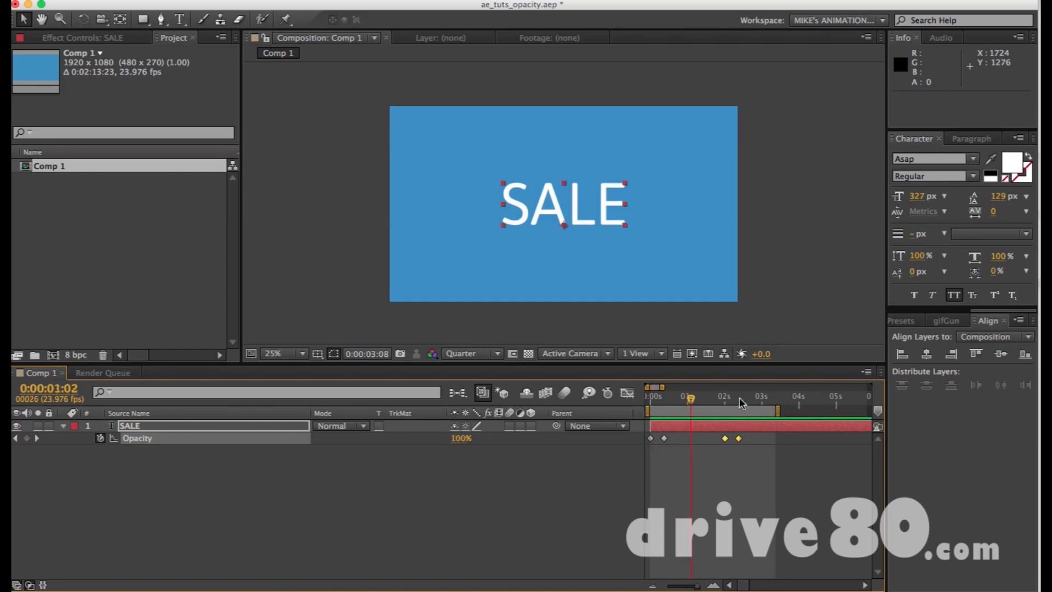
End the work area at the last Opacity keyframe, 0:00:02:09, and preview the fade.
{"action": "left_click", "coordinate": [739, 398]}
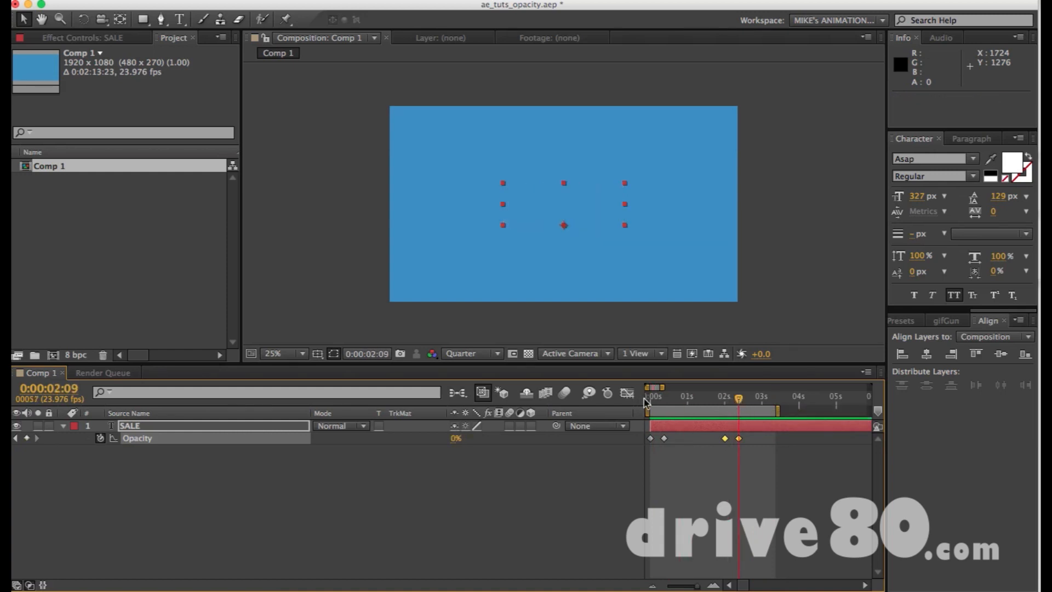
{"action": "key", "text": "n"}
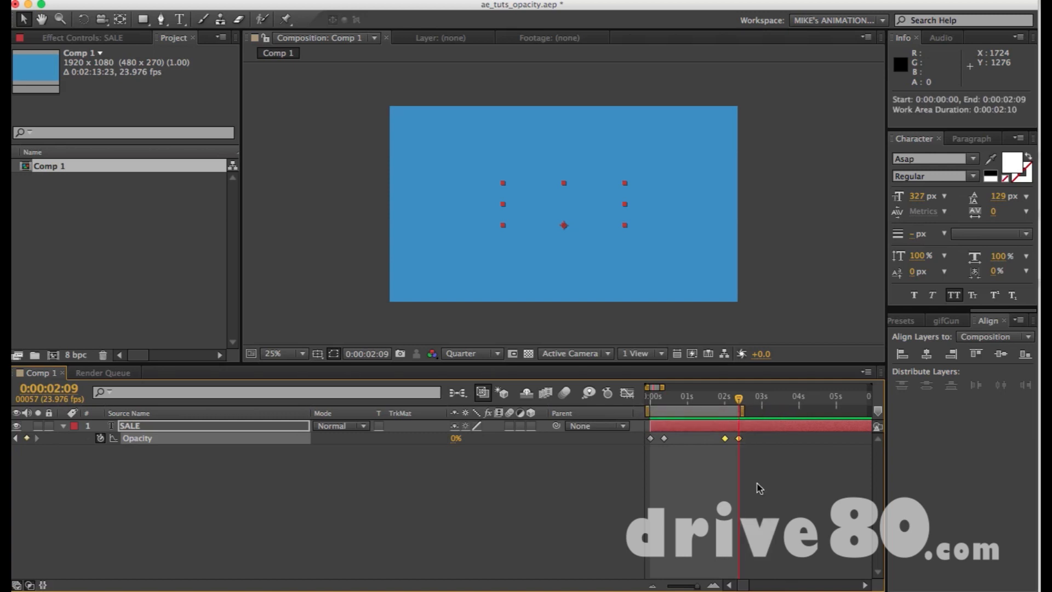
{"action": "key", "text": "KP_0"}
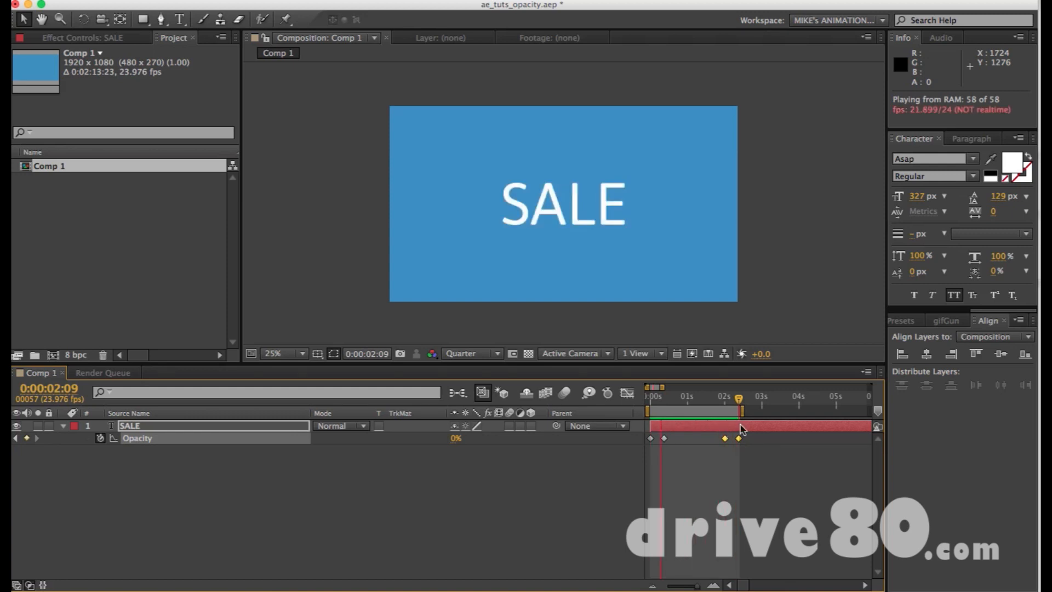
{"action": "key", "text": "space"}
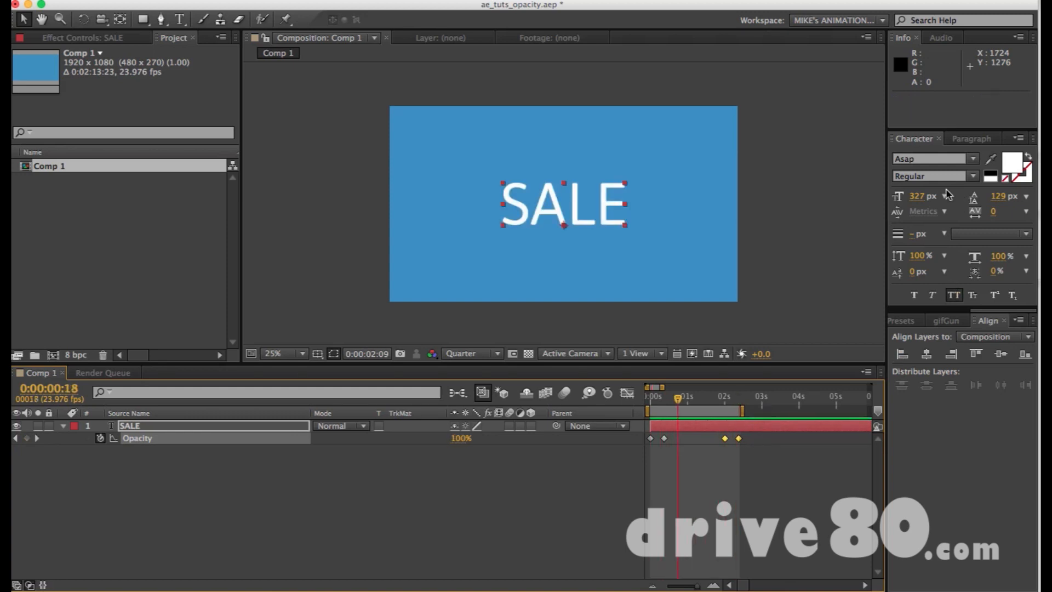
Check the frame rate in the RAM preview options and in the composition settings.
{"action": "scroll", "coordinate": [950, 321], "scroll_direction": "up", "scroll_amount": 5}
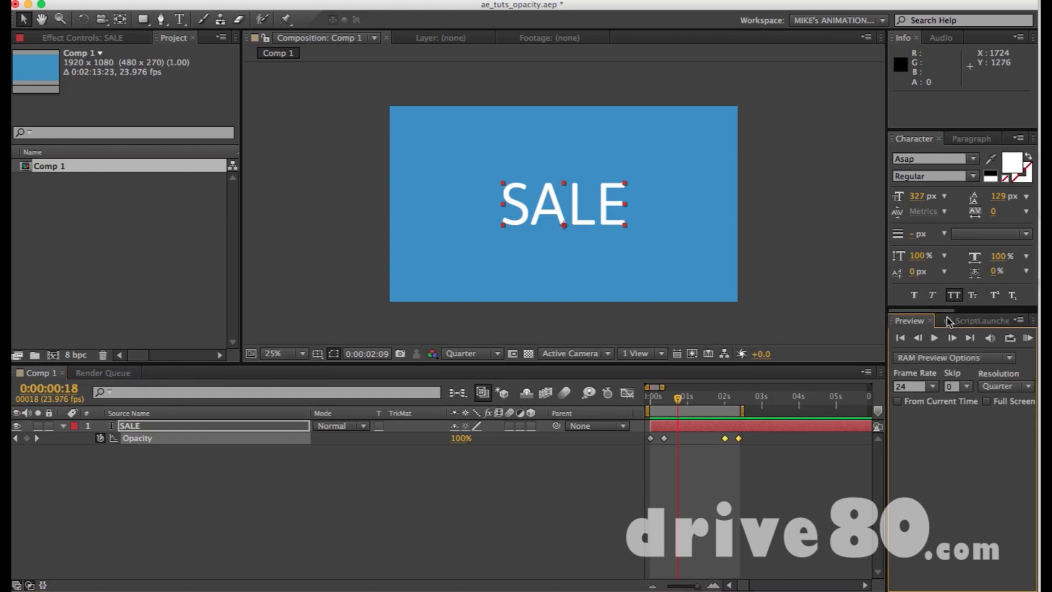
{"action": "left_click", "coordinate": [907, 386]}
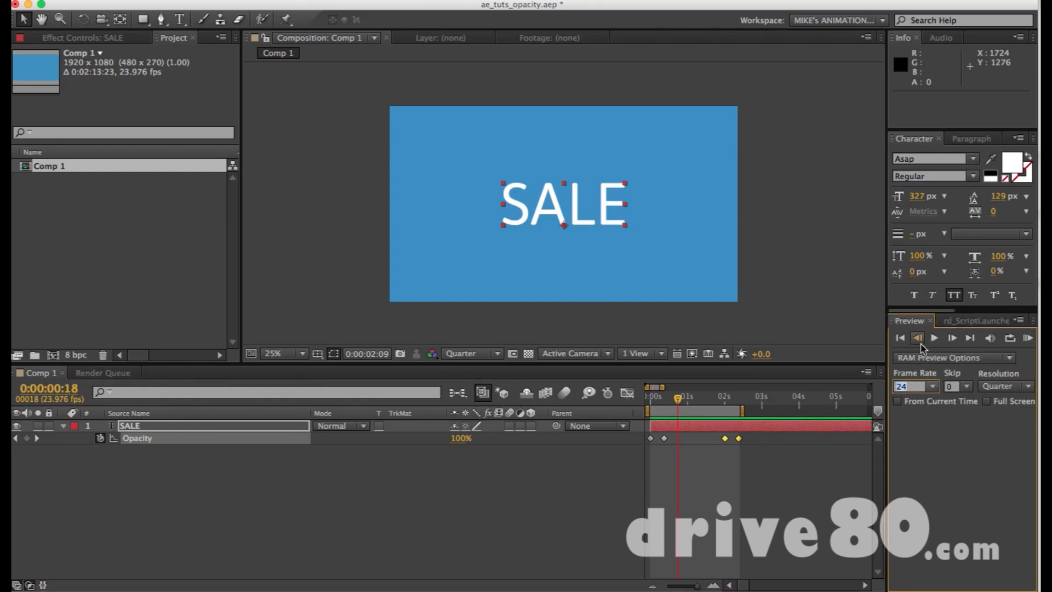
{"action": "left_click", "coordinate": [752, 230]}
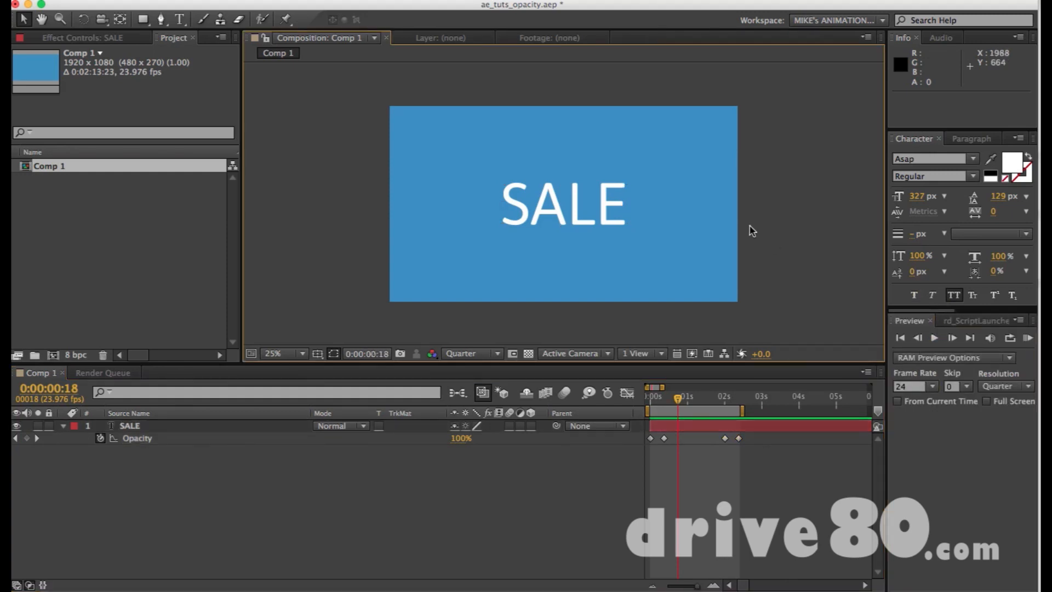
{"action": "key", "text": "super+k"}
{"action": "key", "text": "Escape"}
Select all four Opacity keyframes of the SALE layer and show their speed graph in the Graph Editor.
{"action": "left_click_drag", "start_coordinate": [763, 463], "coordinate": [645, 433]}
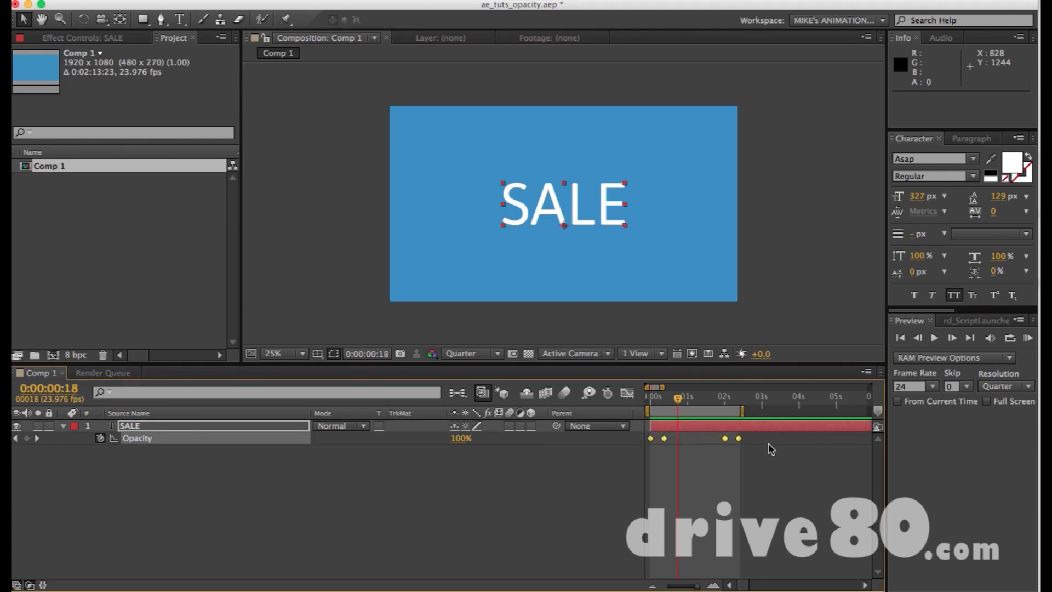
{"action": "left_click", "coordinate": [626, 392]}
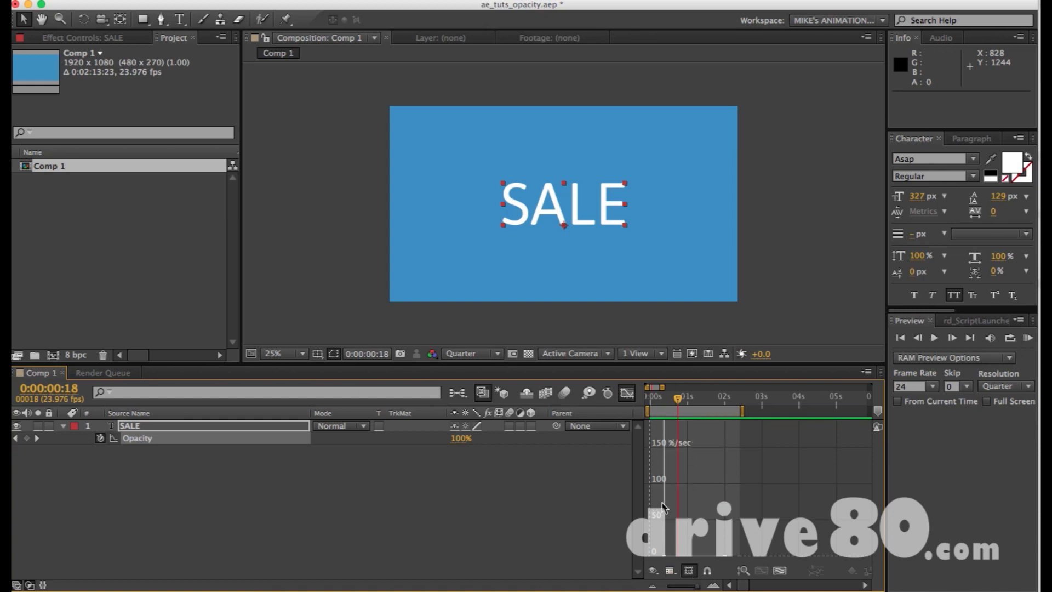
{"action": "left_click", "coordinate": [653, 571]}
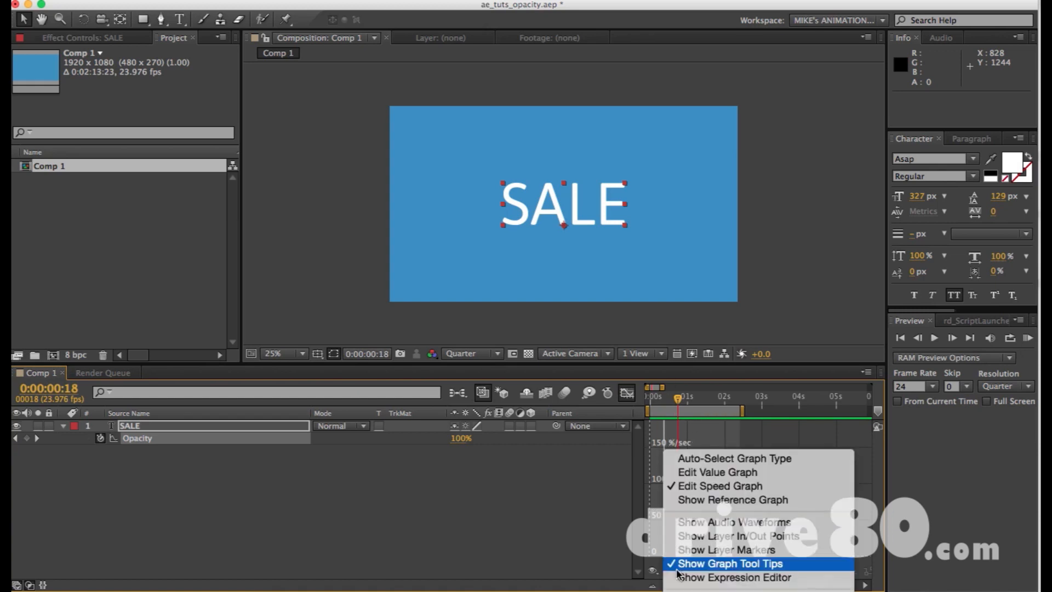
{"action": "left_click", "coordinate": [697, 487]}
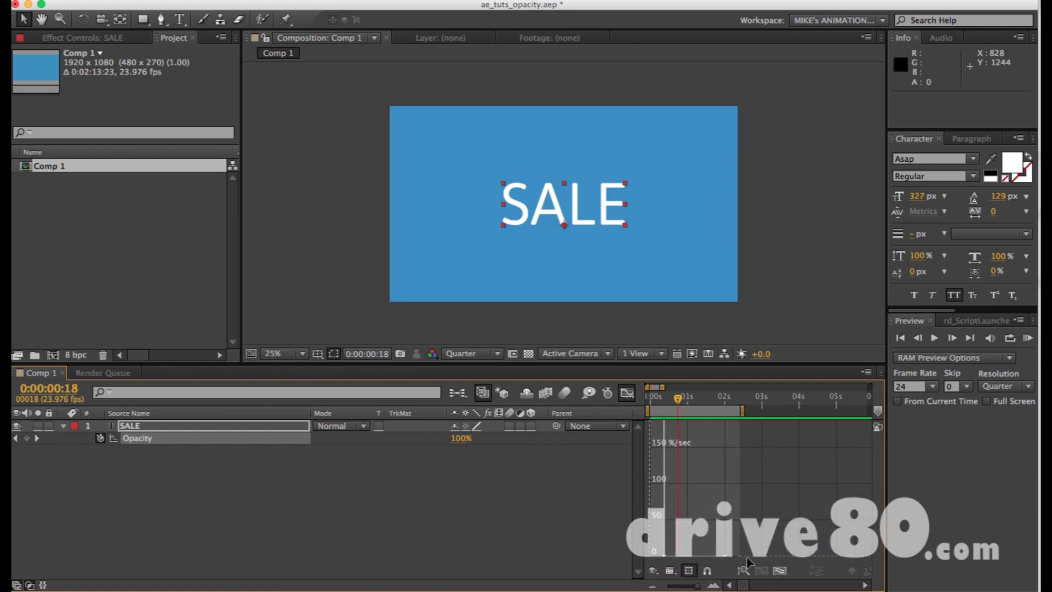
Fit all graphs to the view and widen the visible time range around the Opacity speed graph.
{"action": "key", "text": "minus"}
{"action": "key", "text": "minus"}
{"action": "key", "text": "minus"}
{"action": "key", "text": "minus"}
{"action": "key", "text": "equal"}
{"action": "key", "text": "equal"}
{"action": "key", "text": "equal"}
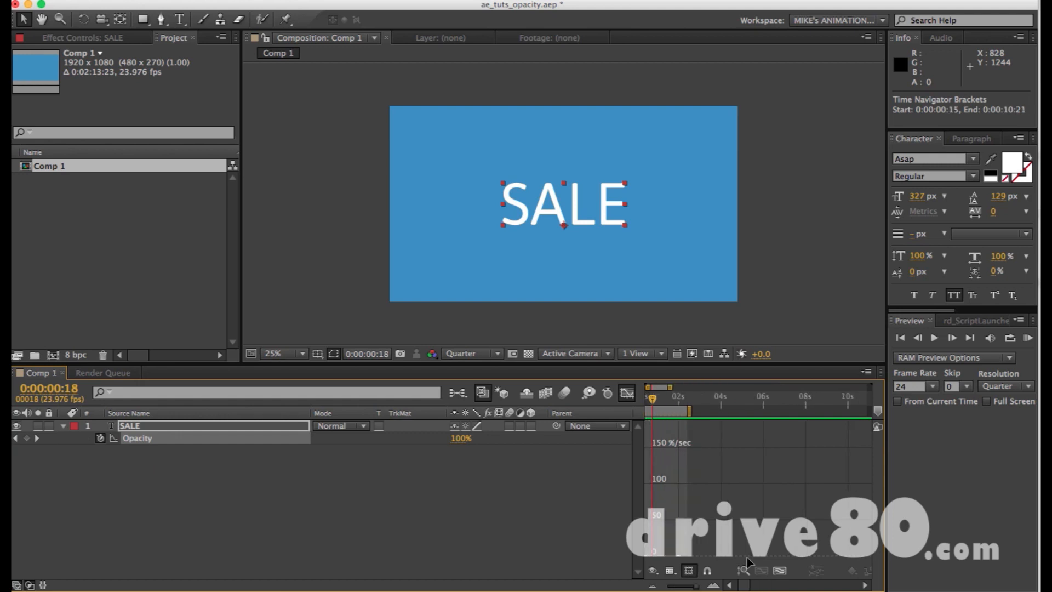
{"action": "left_click", "coordinate": [781, 571]}
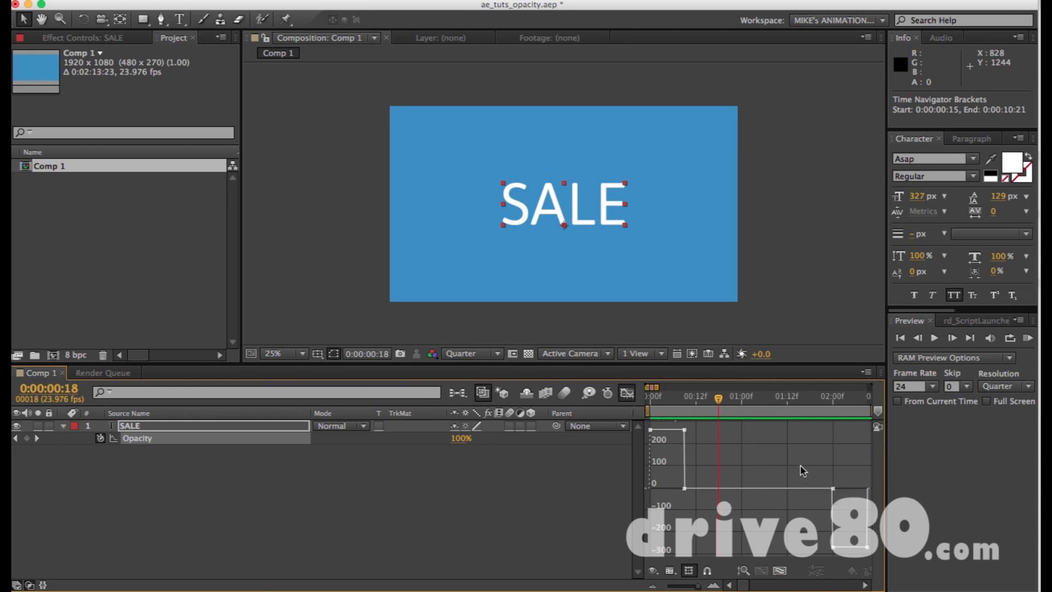
{"action": "key", "text": "minus"}
{"action": "key", "text": "minus"}
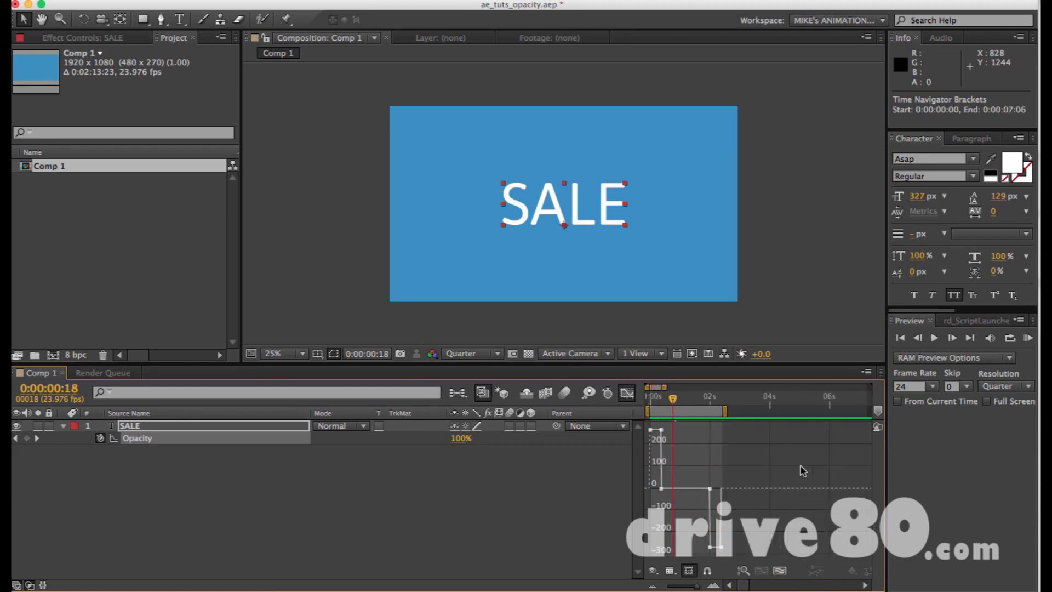
Apply Easy Ease to all four Opacity keyframes in the speed graph and fit the eased curves to the view.
{"action": "left_click_drag", "start_coordinate": [725, 556], "coordinate": [621, 426]}
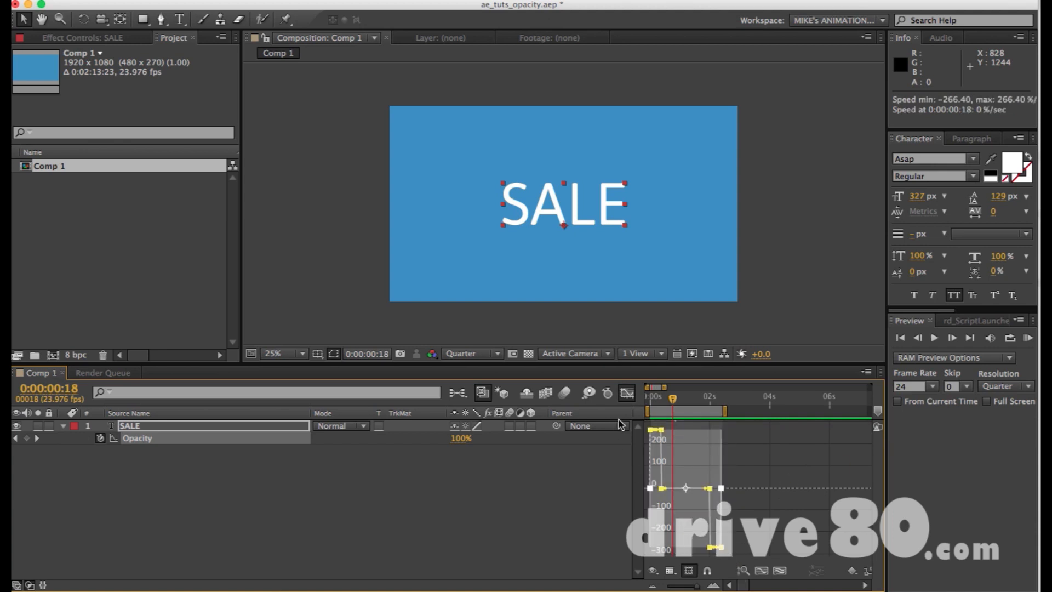
{"action": "left_click", "coordinate": [736, 433]}
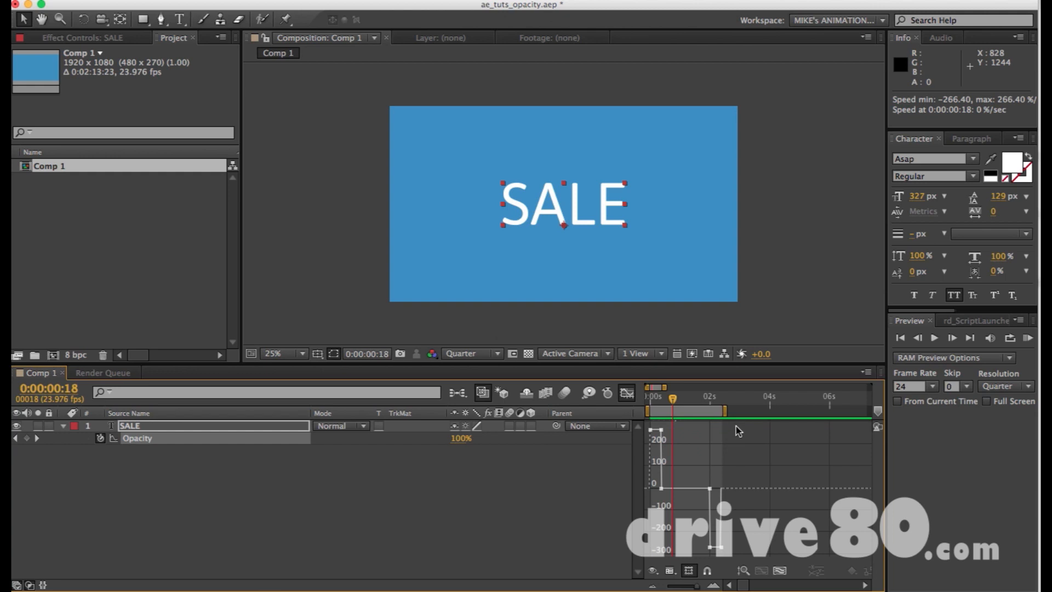
{"action": "left_click_drag", "start_coordinate": [740, 430], "coordinate": [633, 559]}
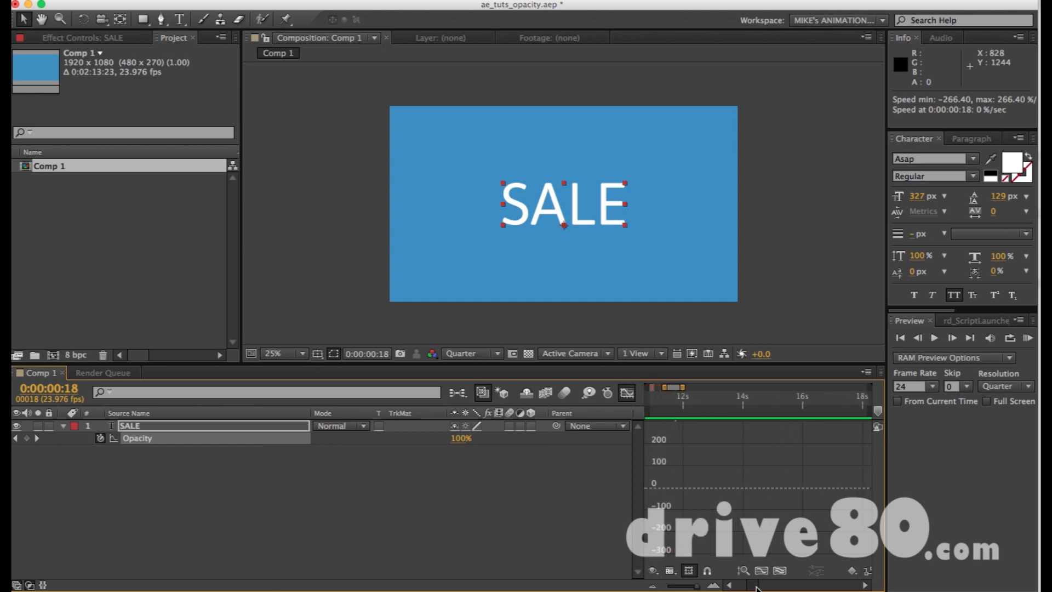
{"action": "left_click", "coordinate": [17, 586]}
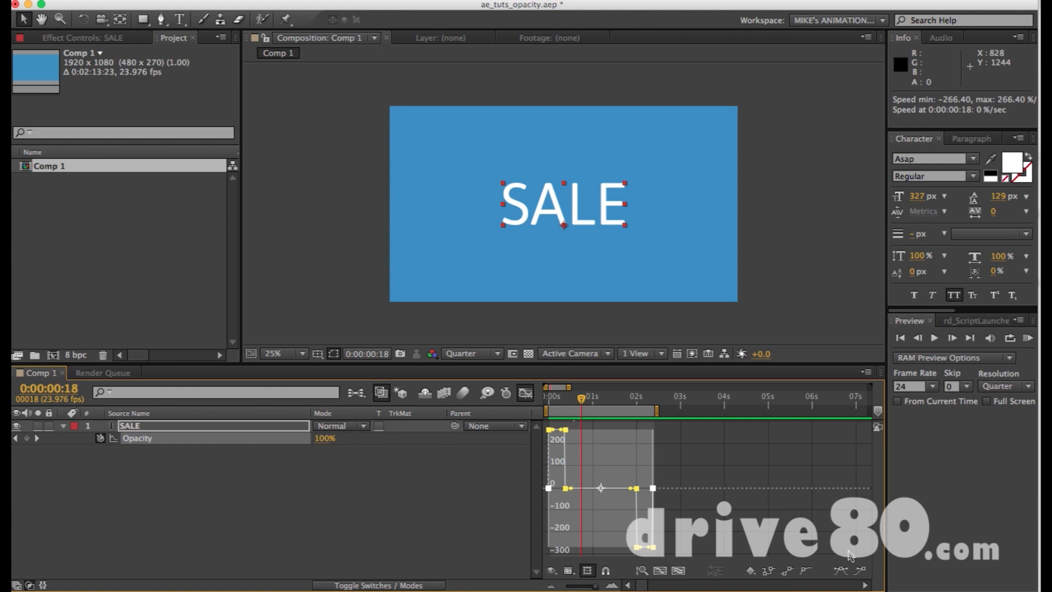
{"action": "left_click", "coordinate": [841, 571]}
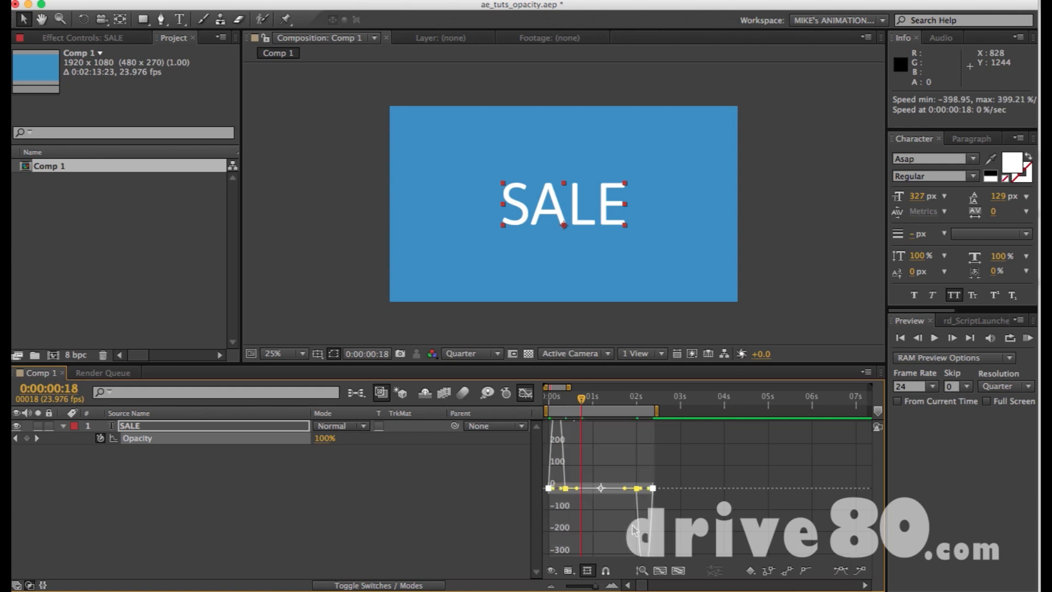
{"action": "left_click", "coordinate": [678, 571]}
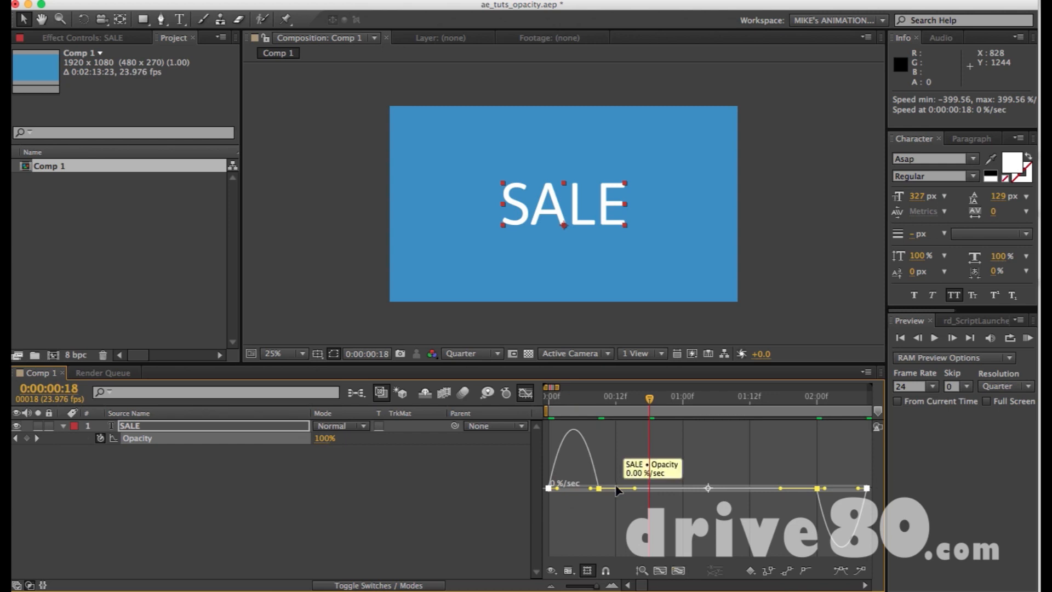
Try lengthening the outgoing influence handle of the Opacity keyframe at 0:00:00:09 with all keyframes selected, and preview the fade.
{"action": "left_click_drag", "start_coordinate": [635, 489], "coordinate": [663, 491]}
{"action": "key", "text": "KP_0"}
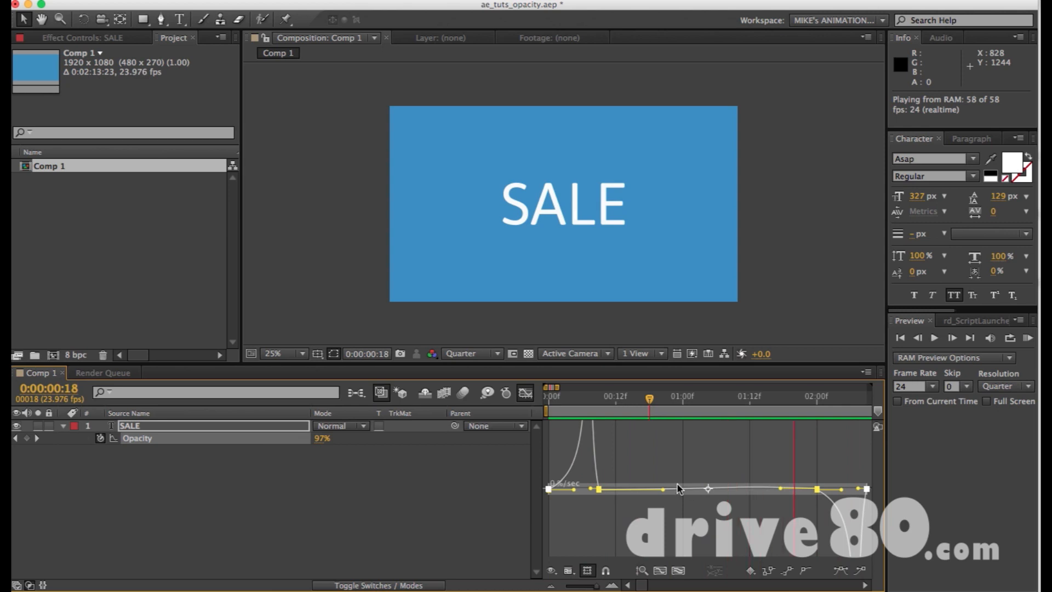
{"action": "key", "text": "space"}
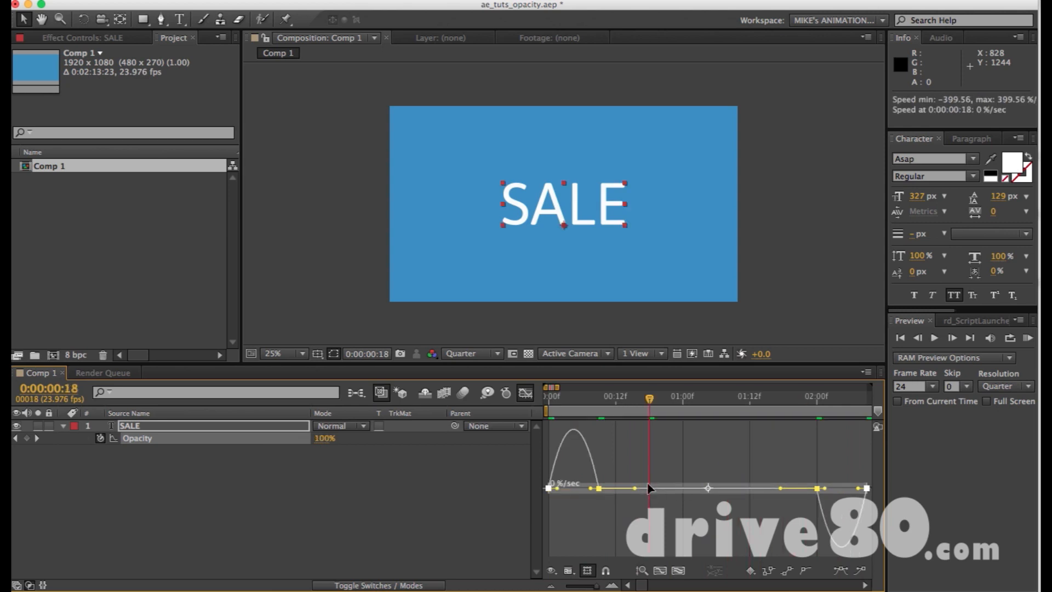
Preview the eased SALE fade and switch the timeline from the Graph Editor back to the layer bars.
{"action": "key", "text": "KP_0"}
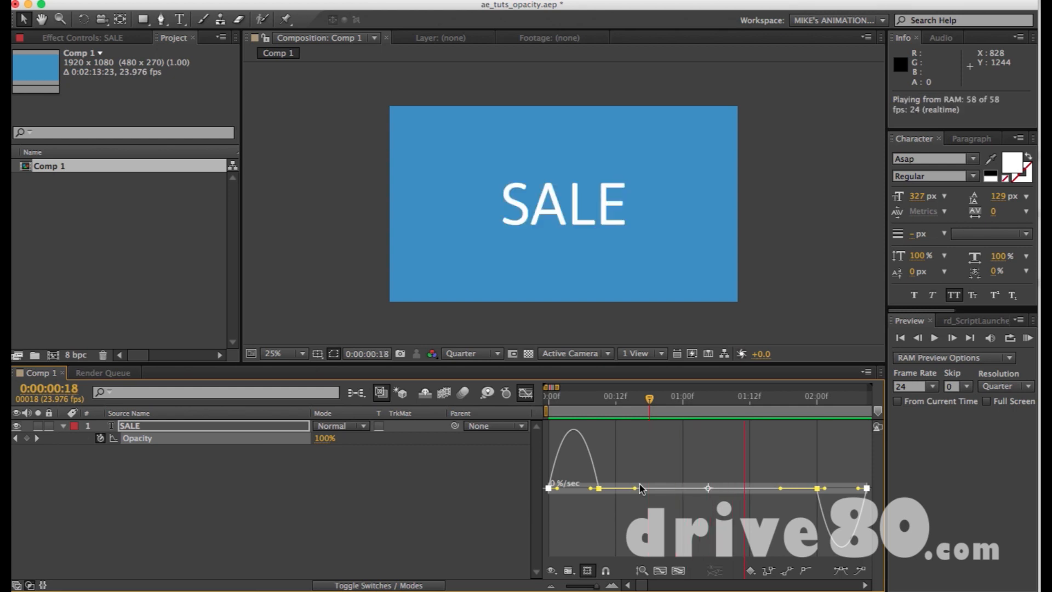
{"action": "key", "text": "space"}
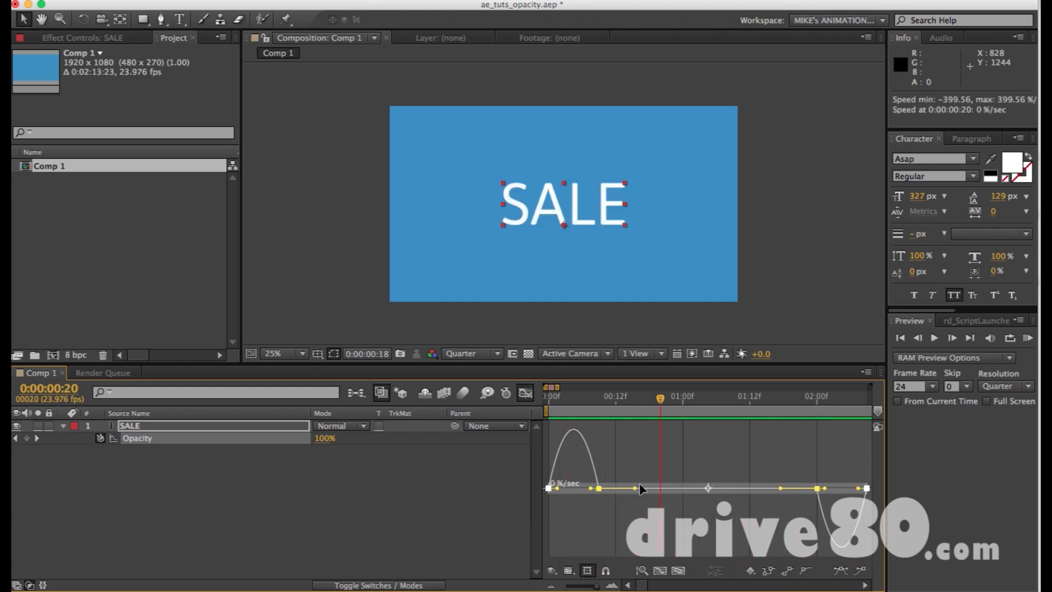
{"action": "left_click", "coordinate": [525, 394]}
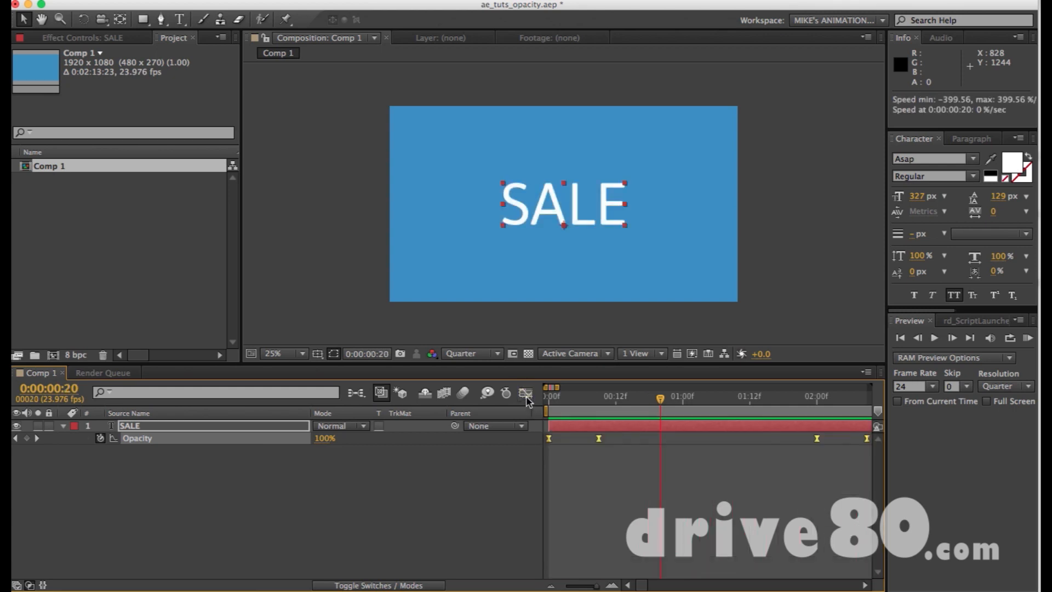
Duplicate the SALE text layer, move the copy up 200 px and shift the original text down below it.
{"action": "left_click", "coordinate": [600, 430]}
{"action": "key", "text": "super+d"}
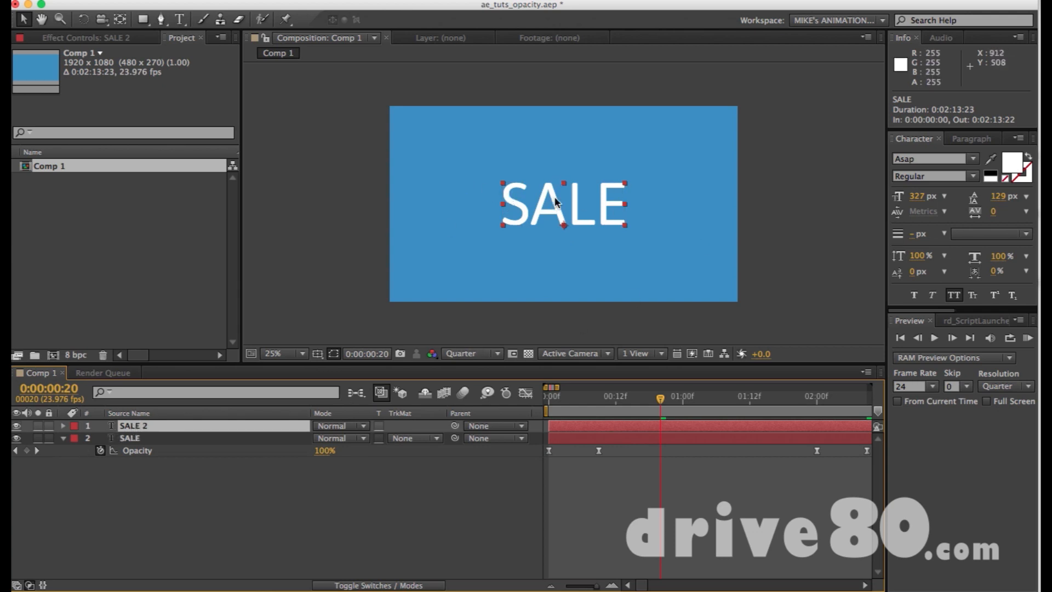
{"action": "key", "text": "shift+Up"}
{"action": "key", "text": "shift+Up"}
{"action": "key", "text": "shift+Up"}
{"action": "key", "text": "shift+Up"}
{"action": "key", "text": "shift+Up"}
{"action": "key", "text": "shift+Up"}
{"action": "key", "text": "shift+Up"}
{"action": "key", "text": "shift+Up"}
{"action": "key", "text": "shift+Up"}
{"action": "key", "text": "shift+Up"}
{"action": "key", "text": "shift+Up"}
{"action": "key", "text": "shift+Up"}
{"action": "key", "text": "shift+Up"}
{"action": "key", "text": "shift+Up"}
{"action": "key", "text": "shift+Up"}
{"action": "key", "text": "shift+Up"}
{"action": "key", "text": "shift+Up"}
{"action": "key", "text": "shift+Up"}
{"action": "key", "text": "shift+Up"}
{"action": "key", "text": "shift+Up"}
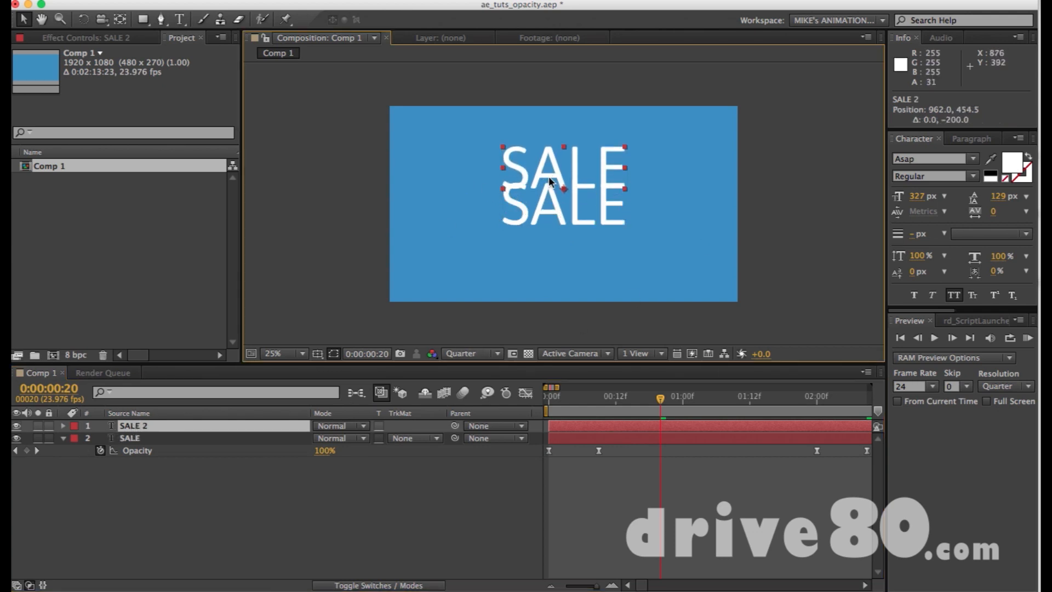
{"action": "left_click", "coordinate": [545, 214]}
{"action": "left_click_drag", "start_coordinate": [536, 222], "coordinate": [534, 253]}
Reveal the Opacity property and its keyframes on the SALE 2 layer in the timeline.
{"action": "left_click", "coordinate": [600, 428]}
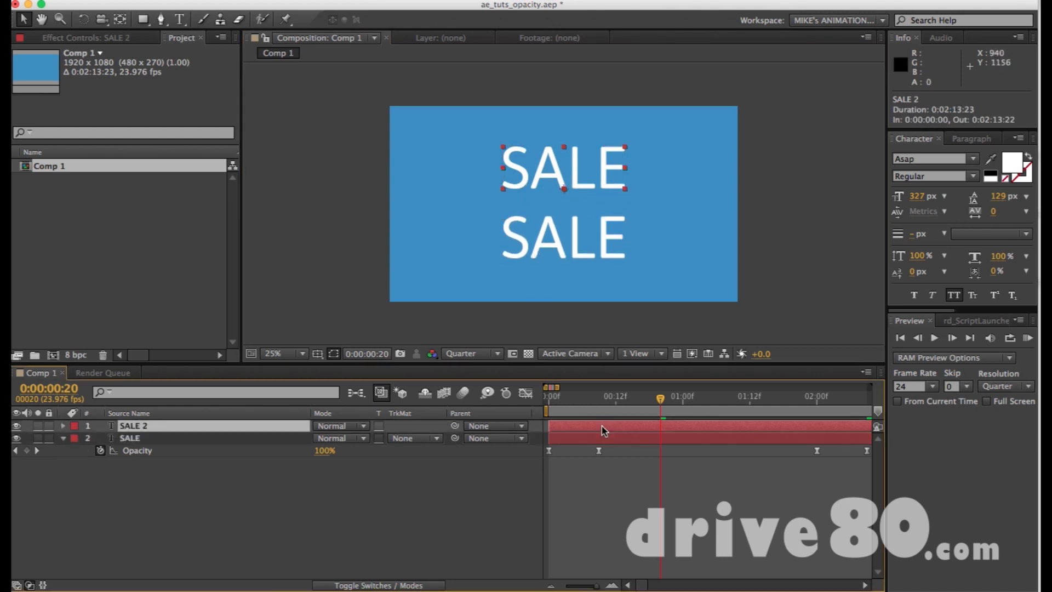
{"action": "key", "text": "t"}
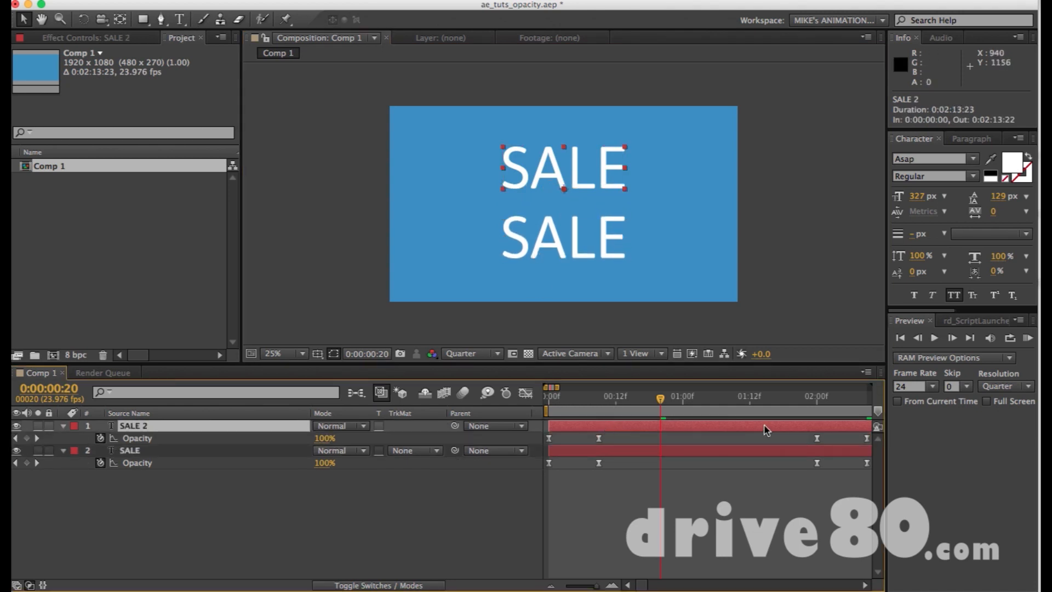
{"action": "left_click", "coordinate": [526, 393]}
{"action": "left_click", "coordinate": [525, 394]}
Try removing all Opacity keyframes from the SALE 2 layer, and undo the removal.
{"action": "left_click", "coordinate": [145, 439]}
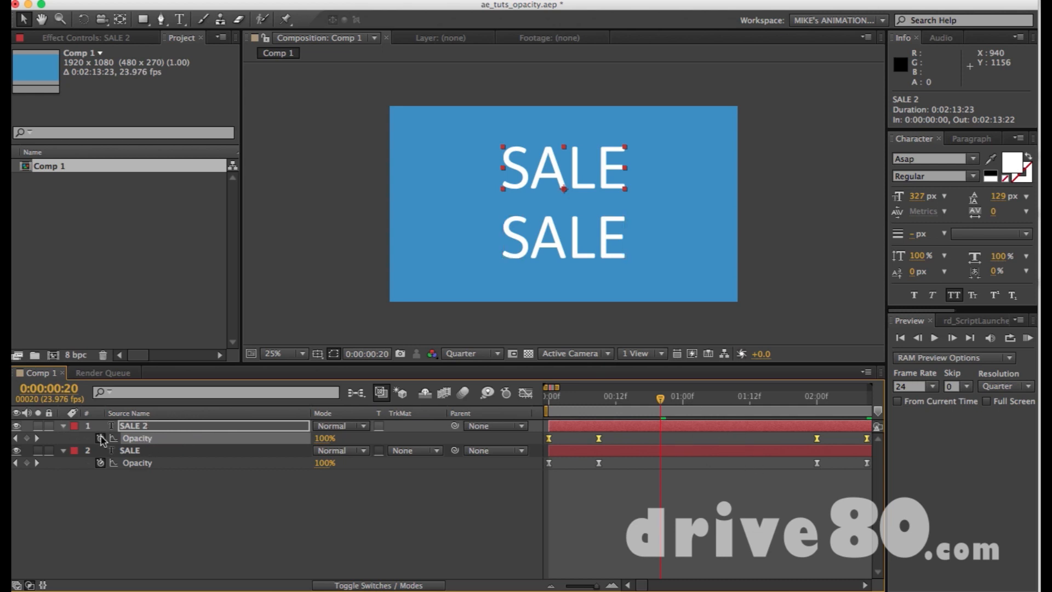
{"action": "left_click", "coordinate": [450, 522]}
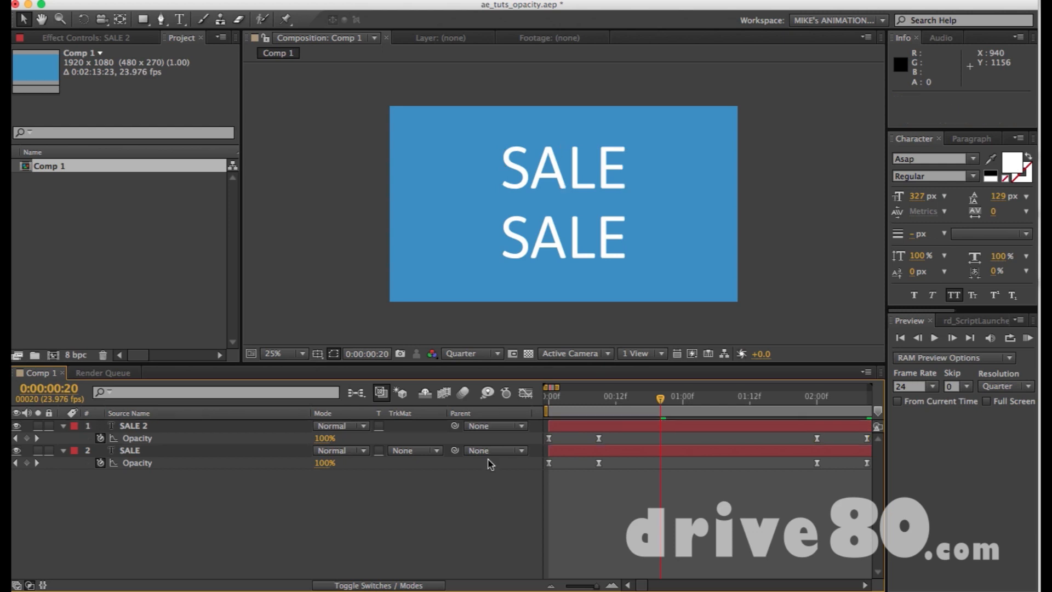
{"action": "left_click", "coordinate": [100, 438]}
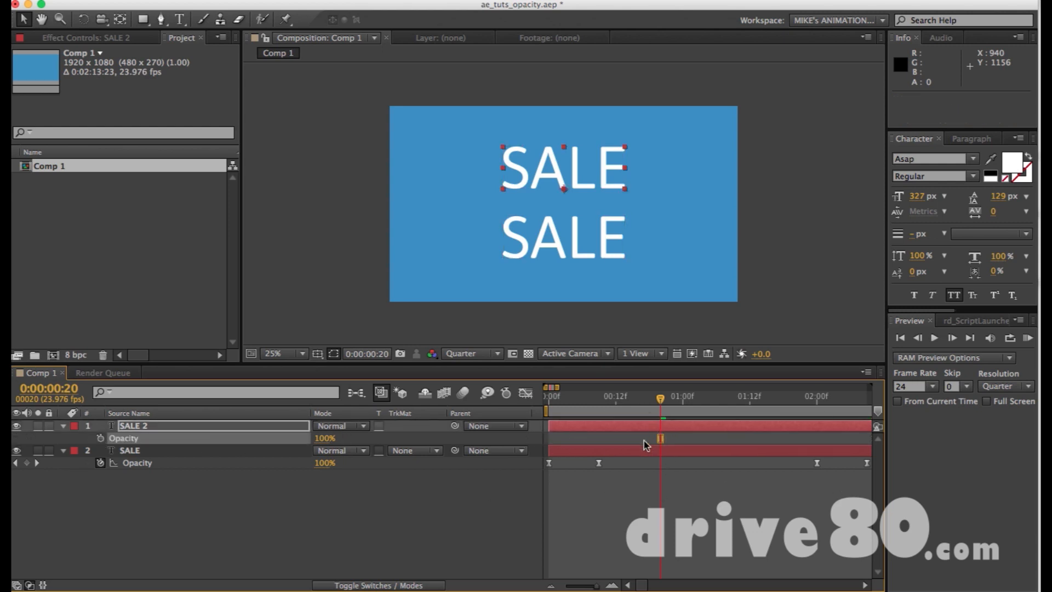
{"action": "key", "text": "super+z"}
Show the Opacity speed graph of SALE 2 and lengthen the last keyframe's incoming influence handle.
{"action": "left_click", "coordinate": [145, 439]}
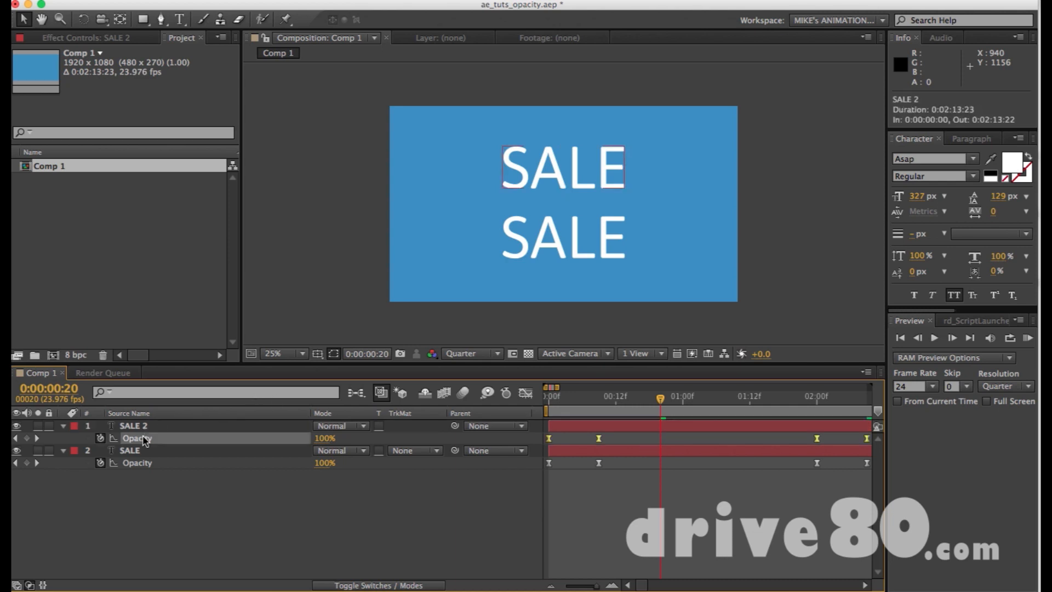
{"action": "left_click", "coordinate": [523, 394]}
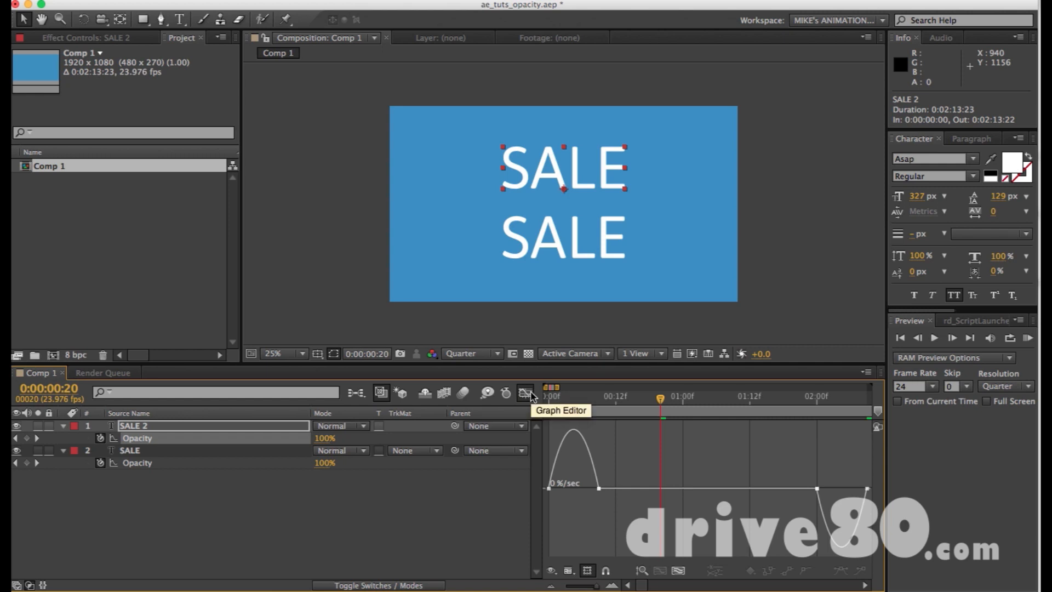
{"action": "left_click", "coordinate": [817, 488]}
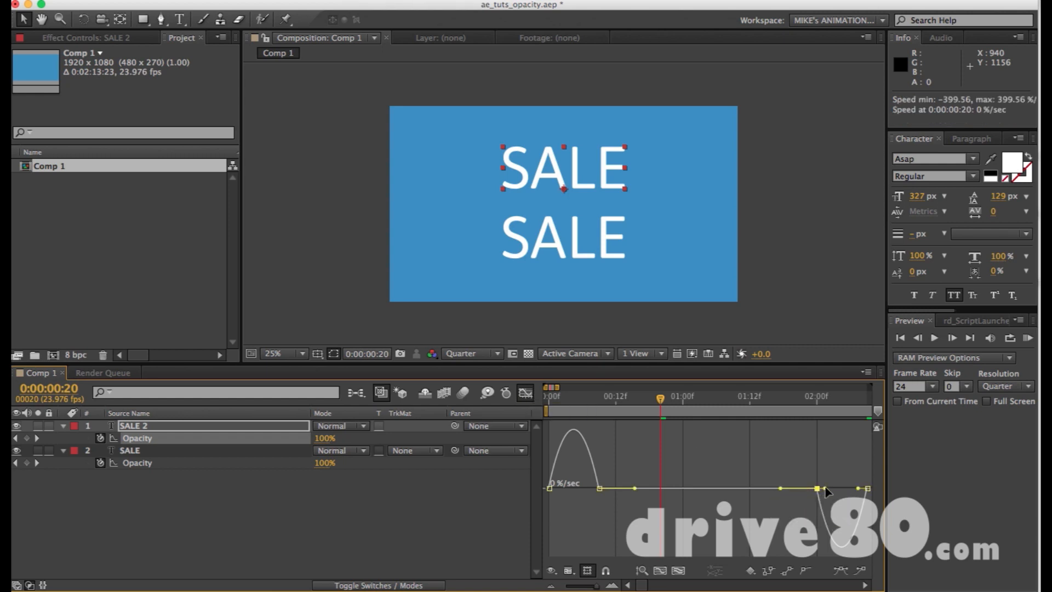
{"action": "left_click_drag", "start_coordinate": [860, 491], "coordinate": [840, 493]}
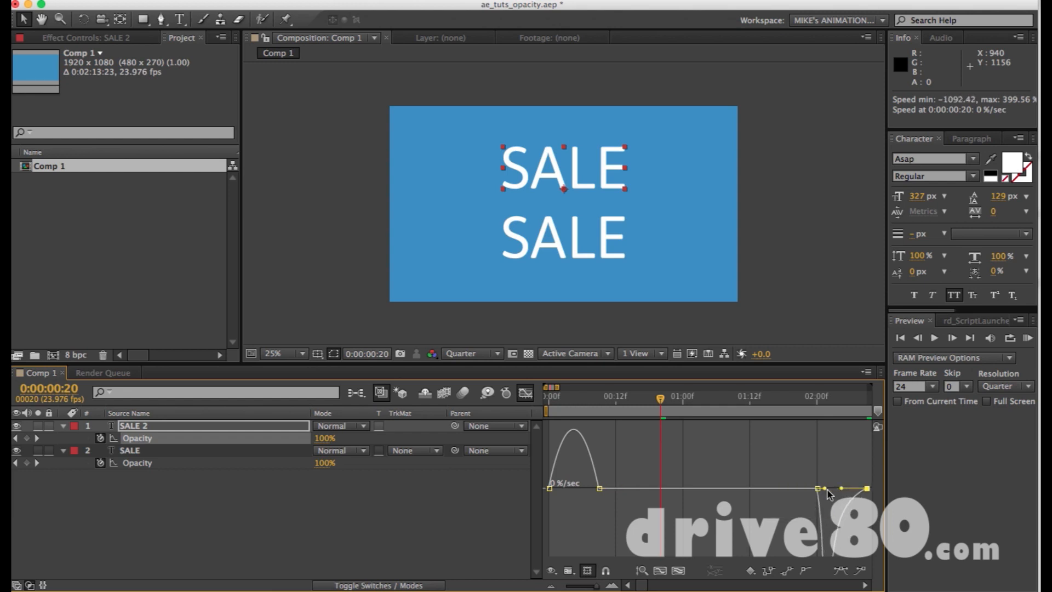
Lengthen the outgoing influence handle of SALE 2's Opacity keyframe at 0:00:00:00 and preview both texts.
{"action": "left_click", "coordinate": [555, 492]}
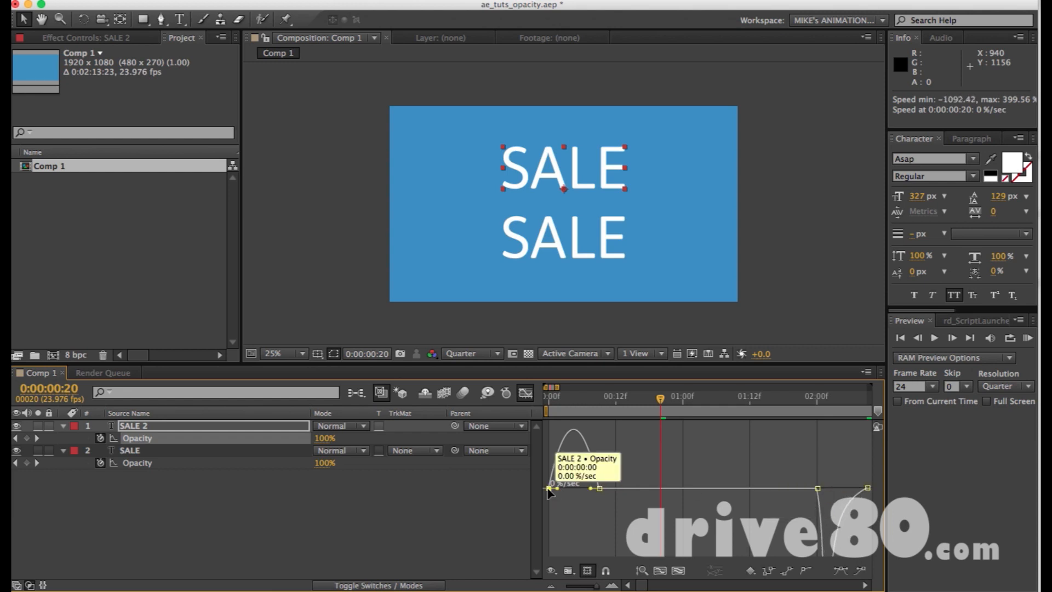
{"action": "left_click", "coordinate": [550, 489]}
{"action": "left_click_drag", "start_coordinate": [559, 489], "coordinate": [572, 492]}
{"action": "key", "text": "KP_0"}
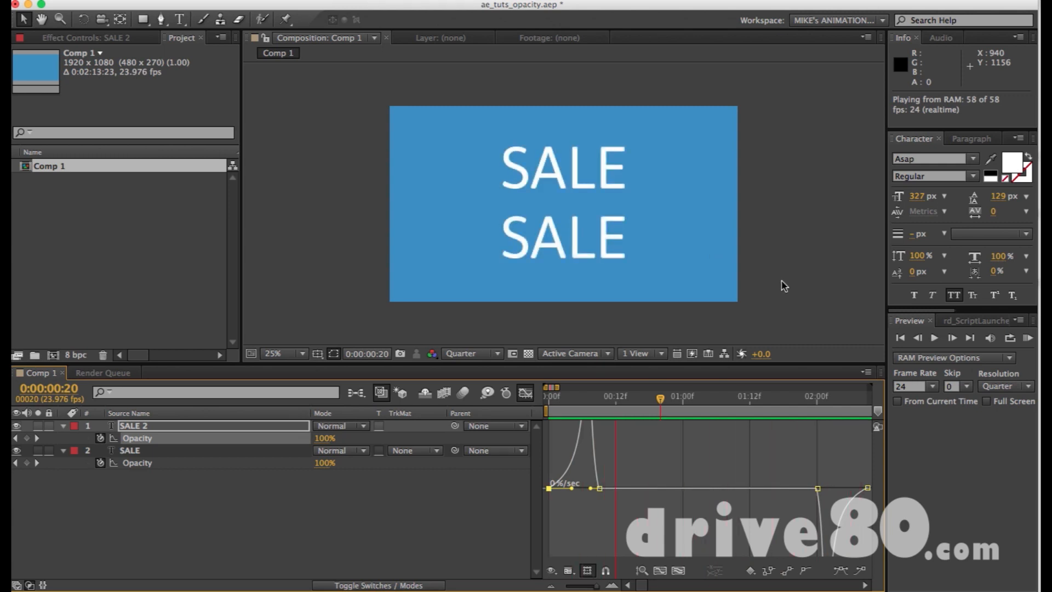
{"action": "key", "text": "space"}
Examine the fade-in and fade-out speed curves of SALE 2 and compare both text fades in a preview.
{"action": "key", "text": "c"}
{"action": "key", "text": "space"}
{"action": "left_click_drag", "start_coordinate": [630, 458], "coordinate": [625, 480]}
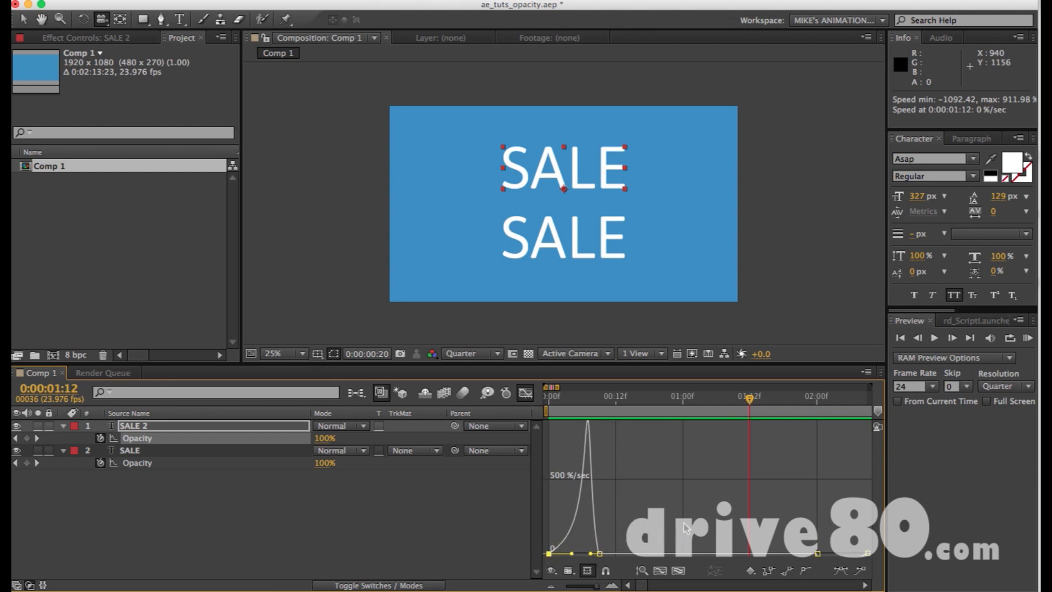
{"action": "left_click_drag", "start_coordinate": [767, 496], "coordinate": [648, 407]}
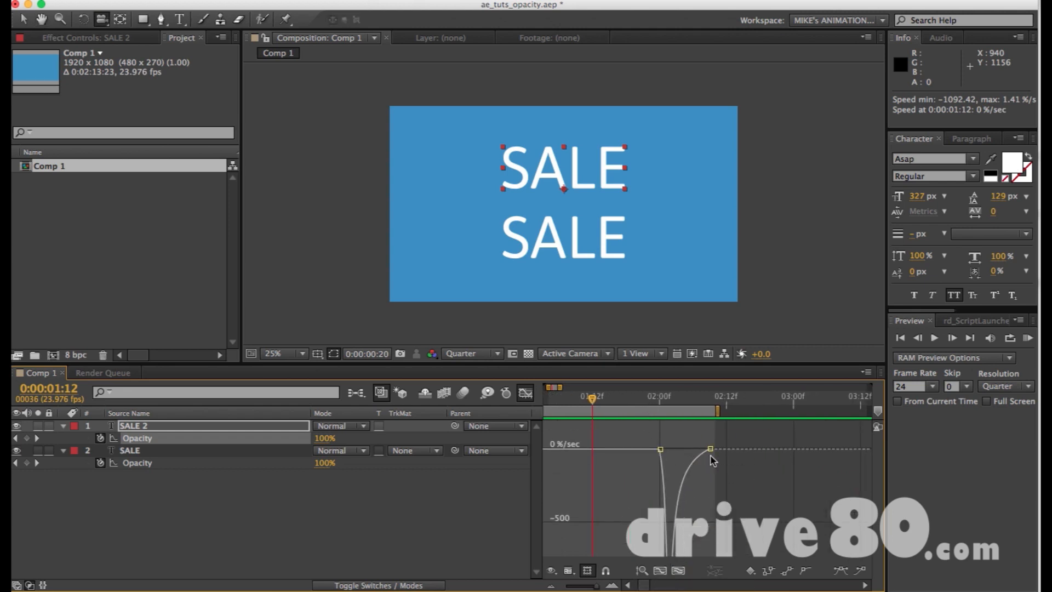
{"action": "key", "text": "KP_0"}
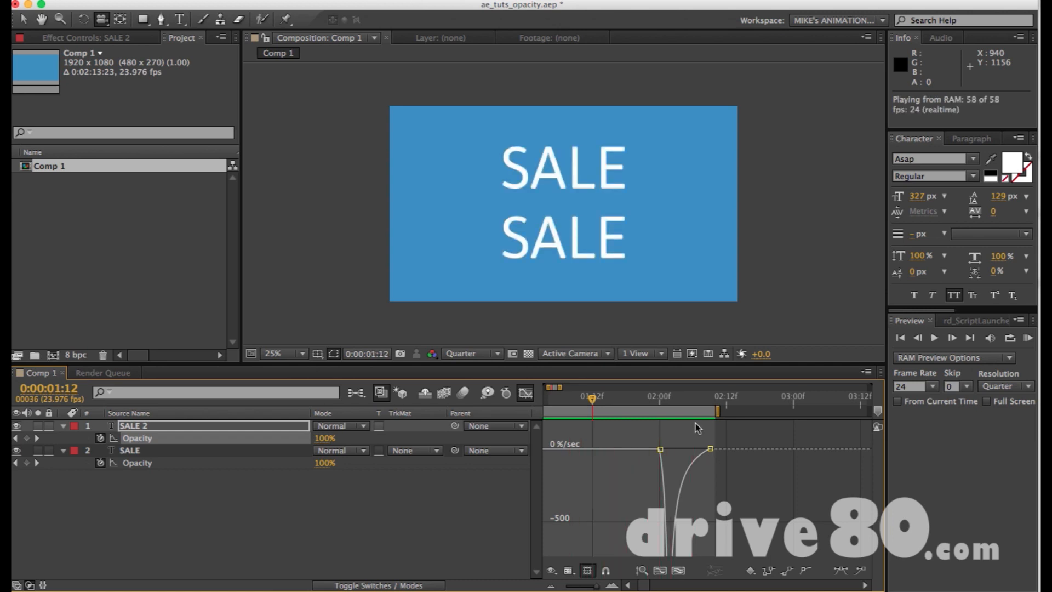
{"action": "key", "text": "space"}
{"action": "key", "text": "v"}
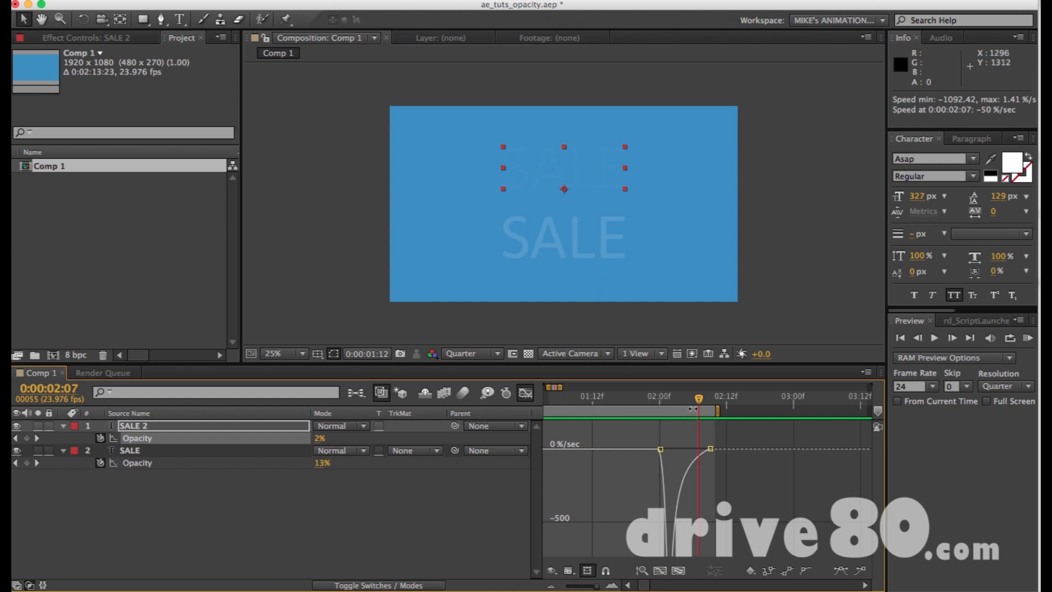
Extend the work area's end to 0:00:03:23 and check the selection of SALE 2's Opacity keyframes.
{"action": "key", "text": "minus"}
{"action": "key", "text": "minus"}
{"action": "key", "text": "minus"}
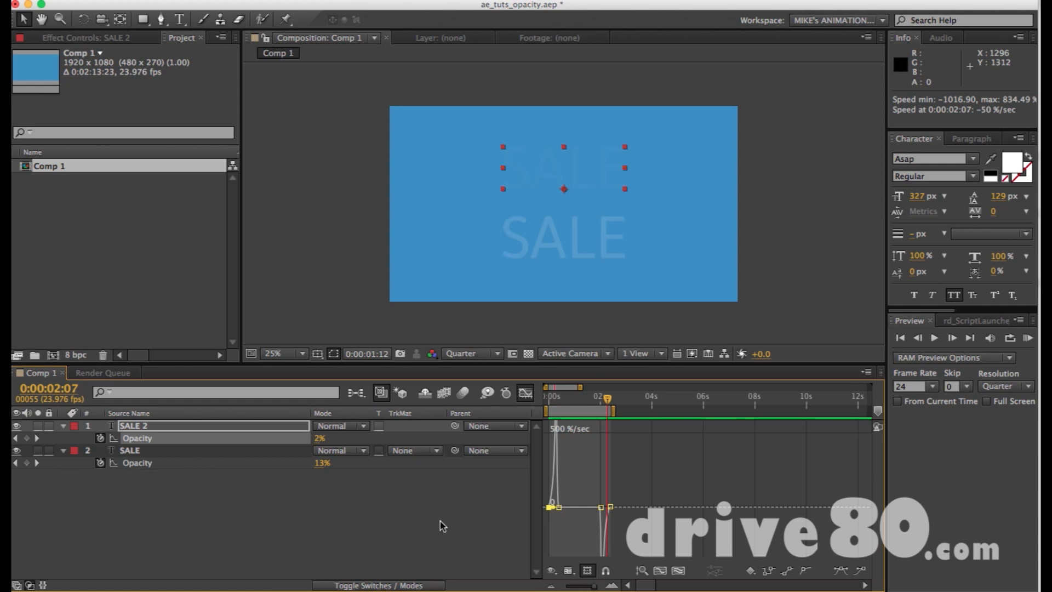
{"action": "left_click", "coordinate": [629, 490]}
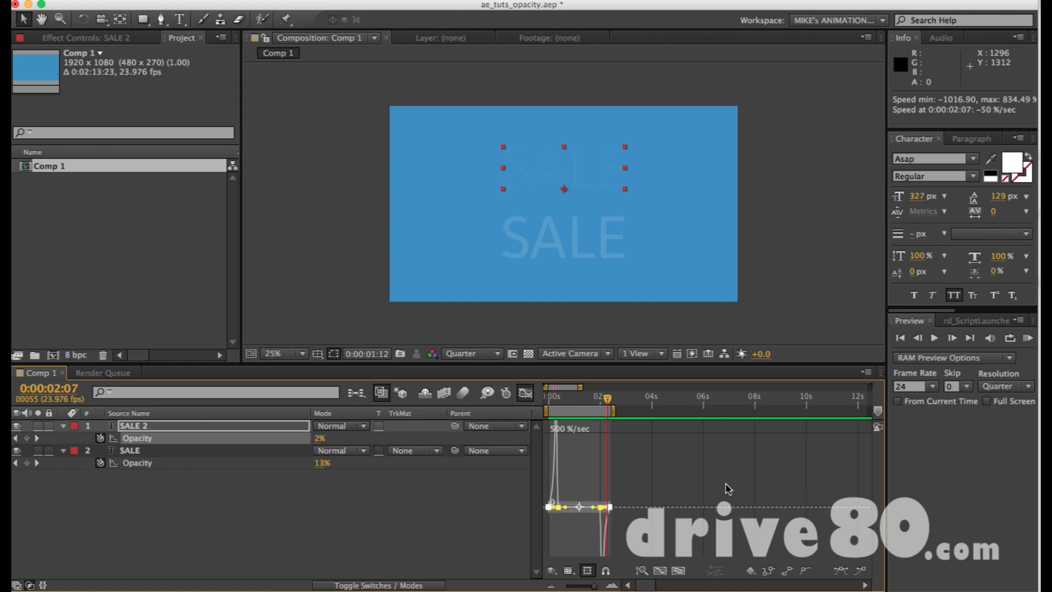
{"action": "left_click", "coordinate": [662, 459]}
{"action": "left_click_drag", "start_coordinate": [616, 407], "coordinate": [656, 407]}
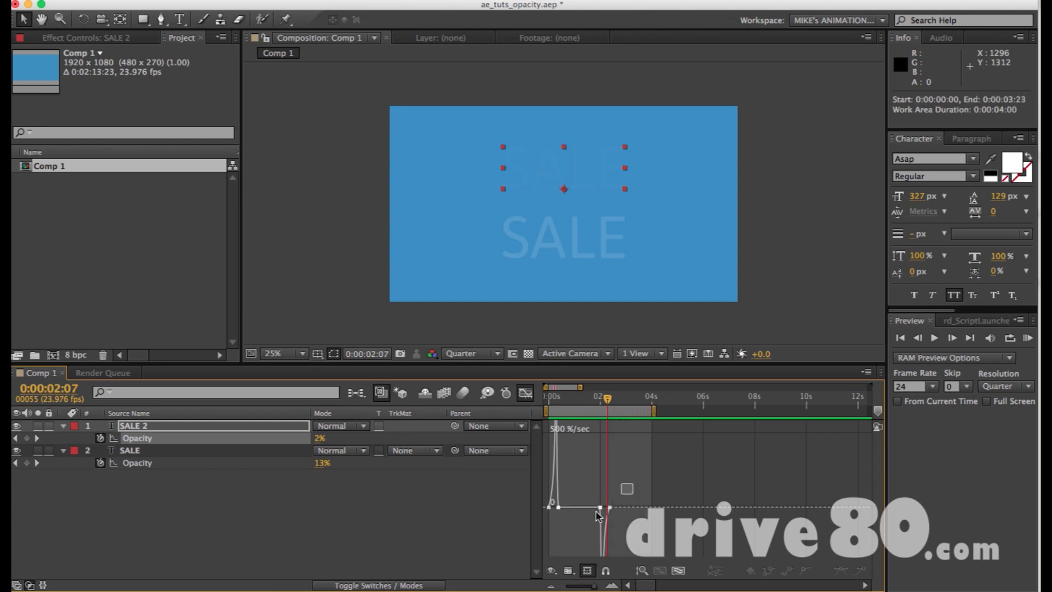
{"action": "left_click_drag", "start_coordinate": [630, 492], "coordinate": [482, 556]}
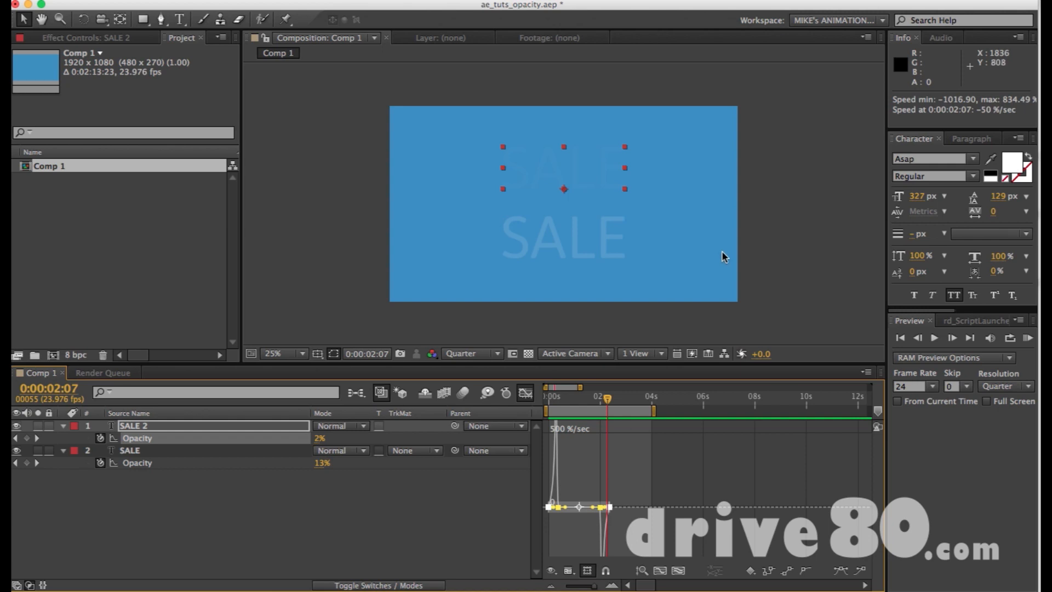
{"action": "left_click", "coordinate": [737, 313]}
Add a text layer with the contact e-mail address in capitals near the lower edge of the frame.
{"action": "key", "text": "super+t"}
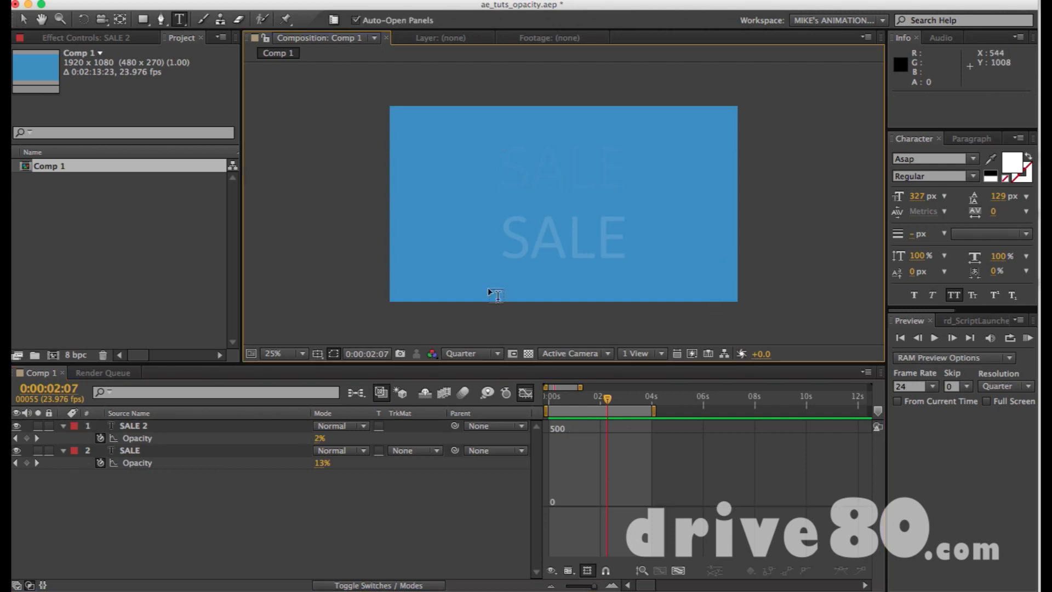
{"action": "left_click", "coordinate": [488, 287]}
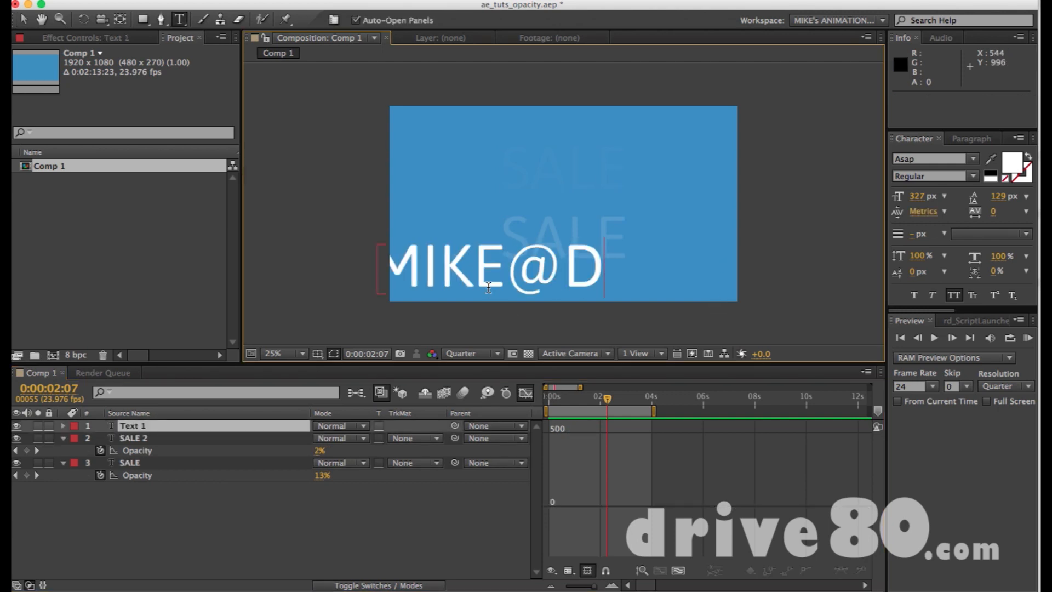
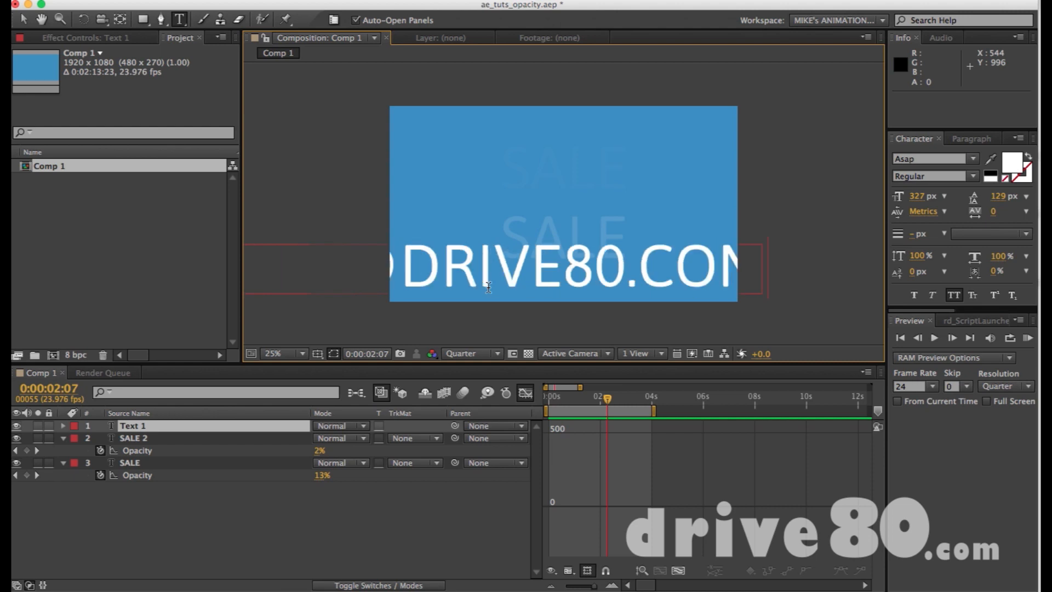
Reduce the e-mail text's font size to 112 px and move it between the two SALE texts.
{"action": "key", "text": "super+a"}
{"action": "left_click_drag", "start_coordinate": [921, 201], "coordinate": [783, 222]}
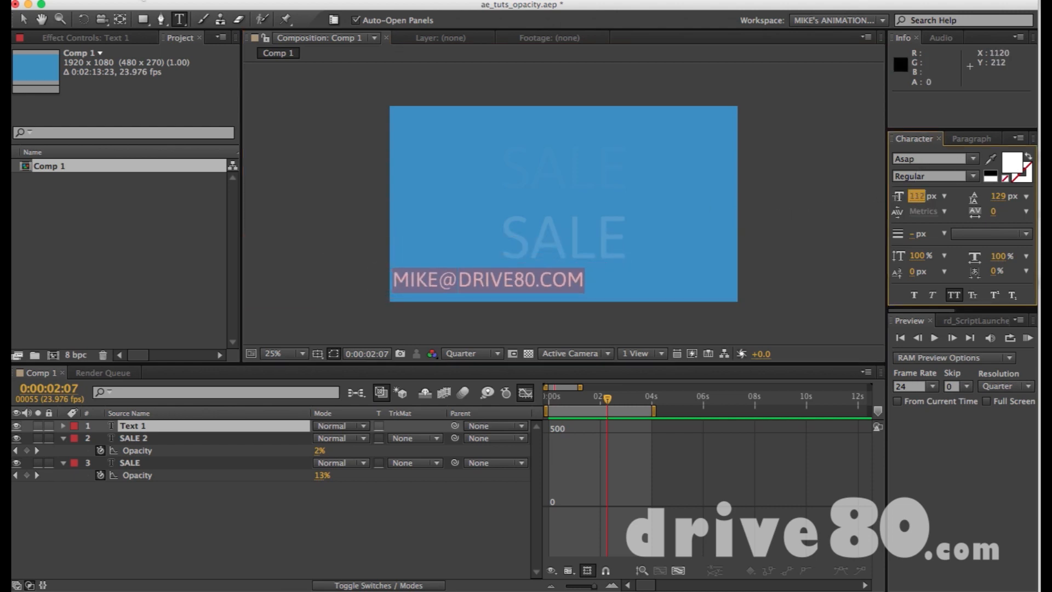
{"action": "left_click", "coordinate": [23, 19]}
{"action": "left_click_drag", "start_coordinate": [488, 279], "coordinate": [576, 191]}
{"action": "left_click", "coordinate": [823, 202]}
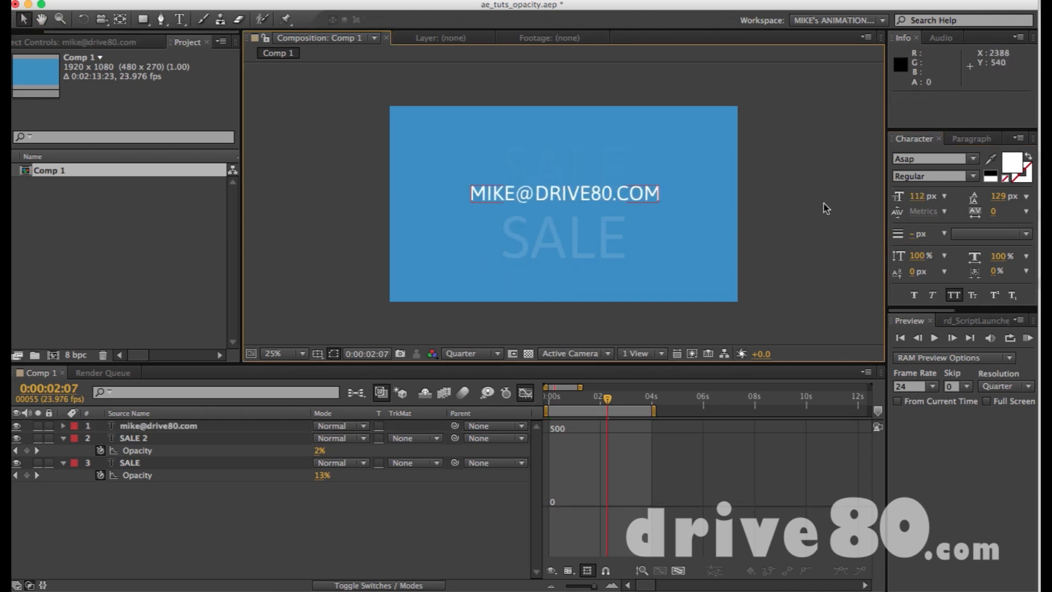